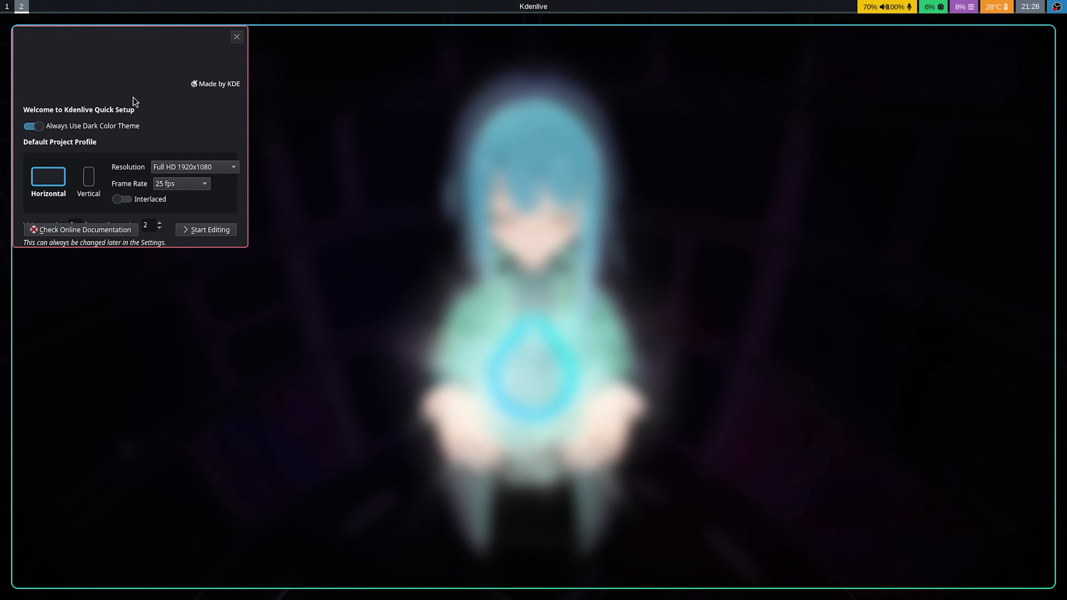
# Step: Set the default project profile to horizontal Full HD 1920x1080 at 60 fps and start editing
pyautogui.press('super+f')
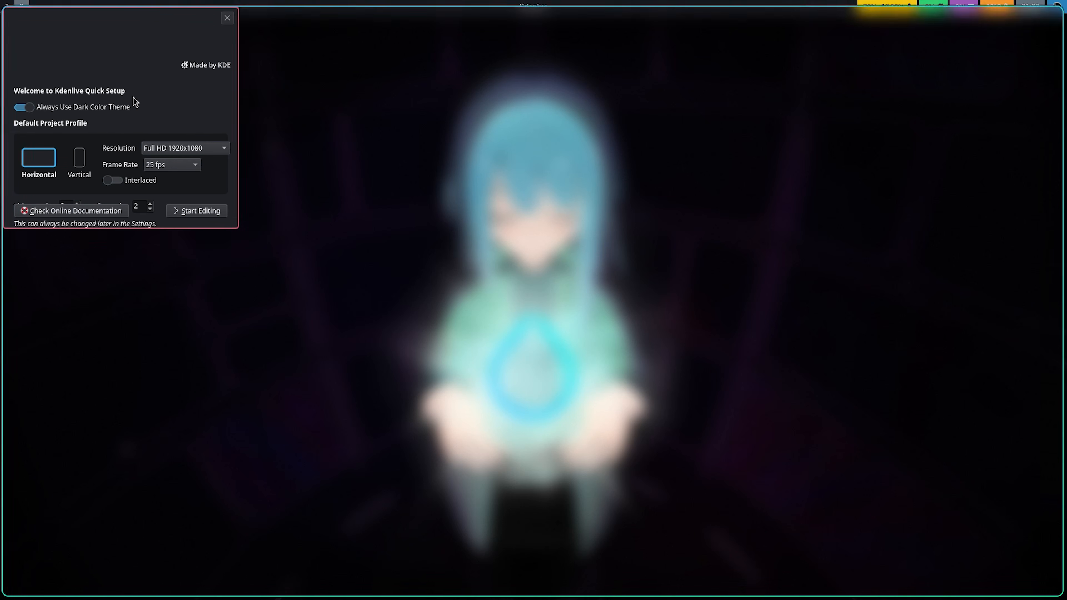
pyautogui.moveTo(138, 42); pyautogui.dragTo(274, 111)
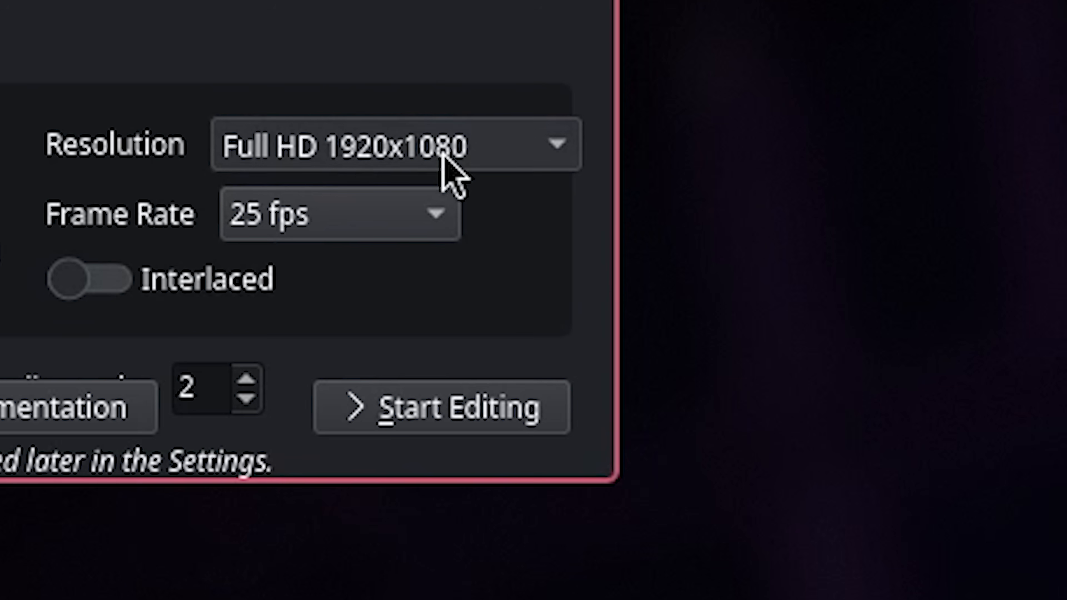
pyautogui.click(206, 170)
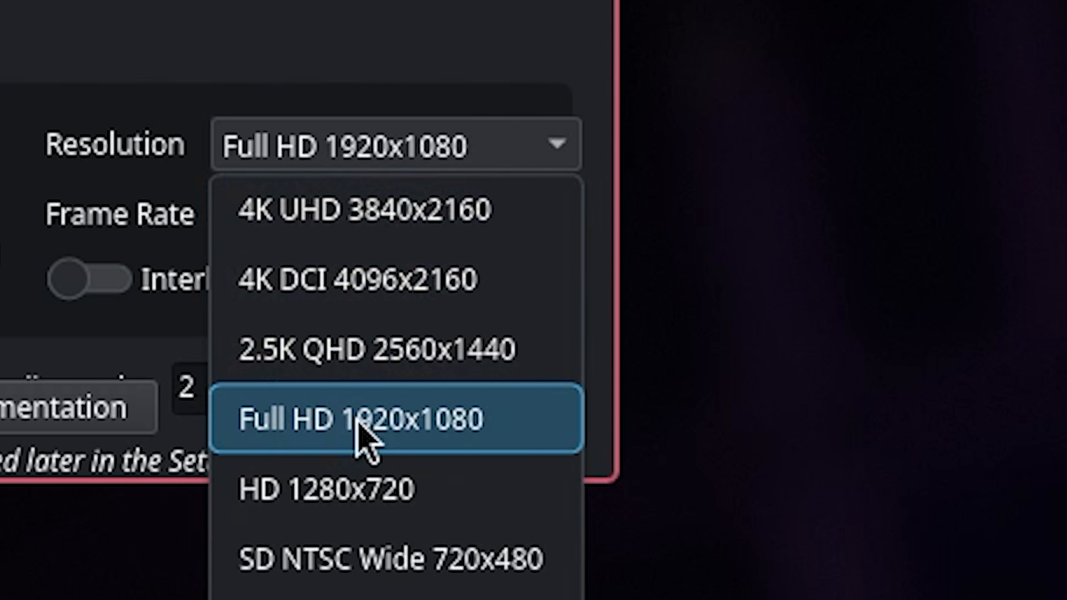
pyautogui.click(462, 431)
pyautogui.click(336, 223)
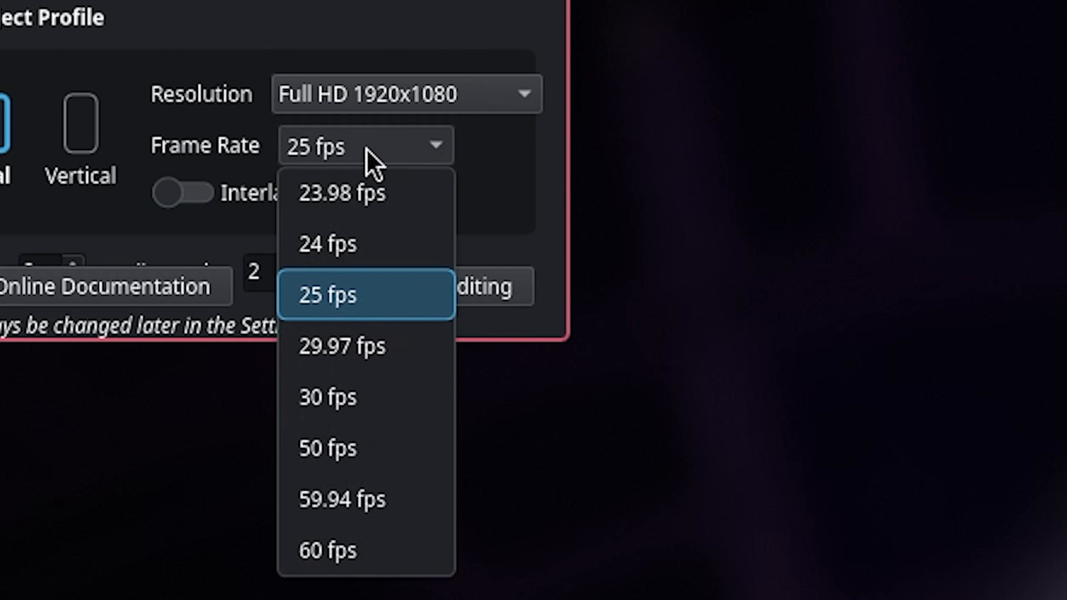
pyautogui.click(358, 550)
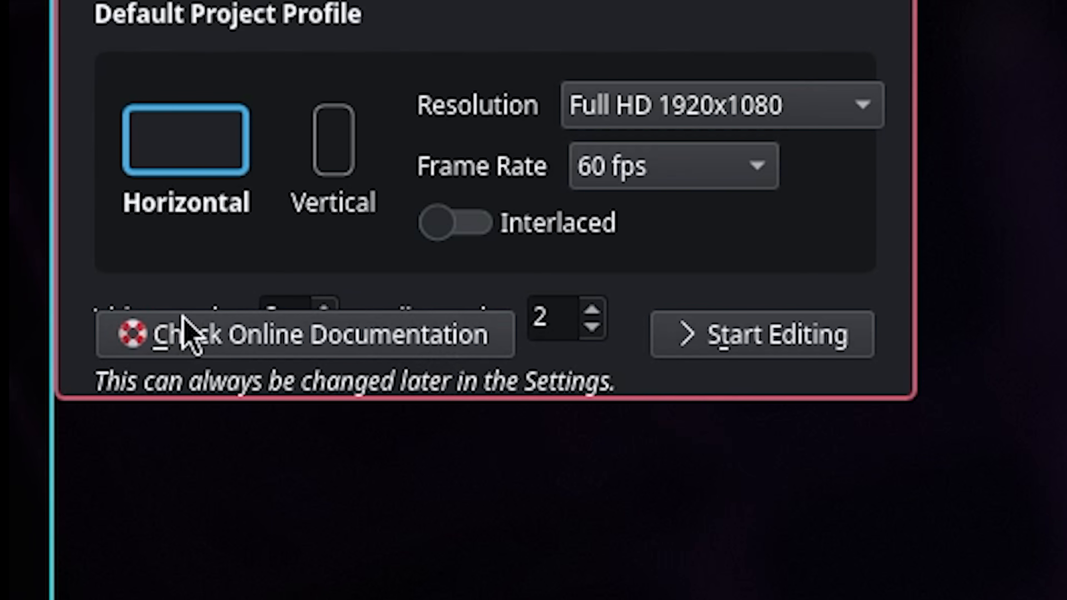
pyautogui.click(791, 343)
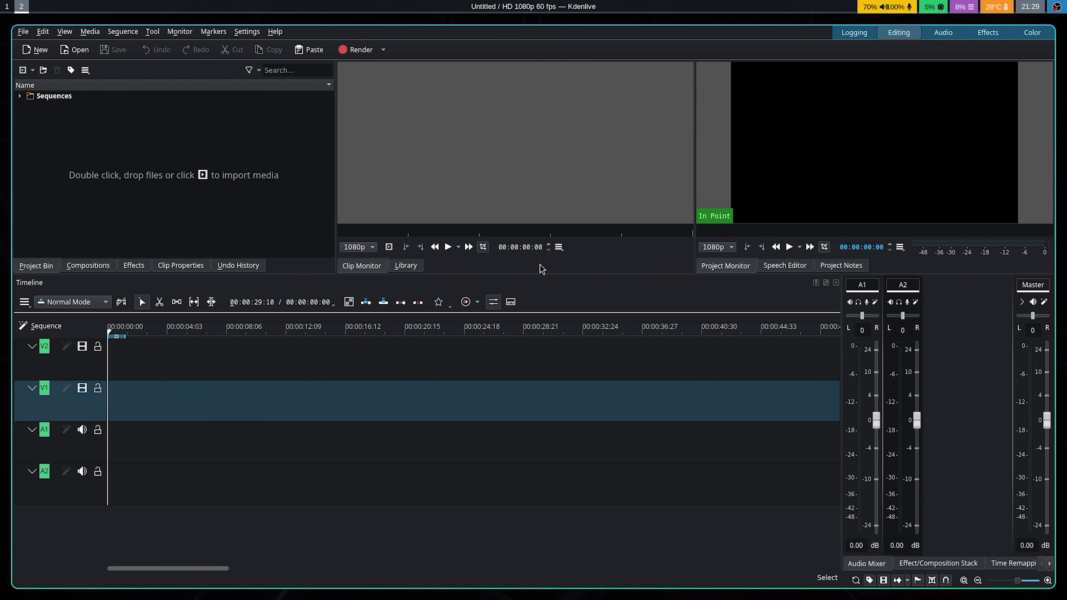
# Step: Examine track A1's effect stack, its options, and the audio mixer beside it
pyautogui.moveTo(540, 274); pyautogui.dragTo(534, 330)
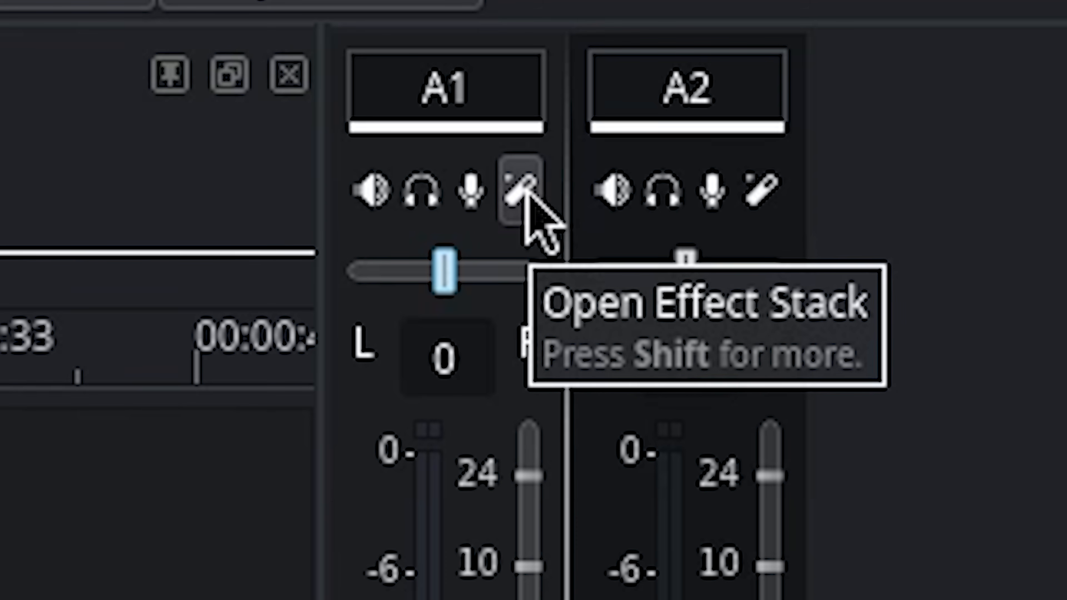
pyautogui.click(525, 193)
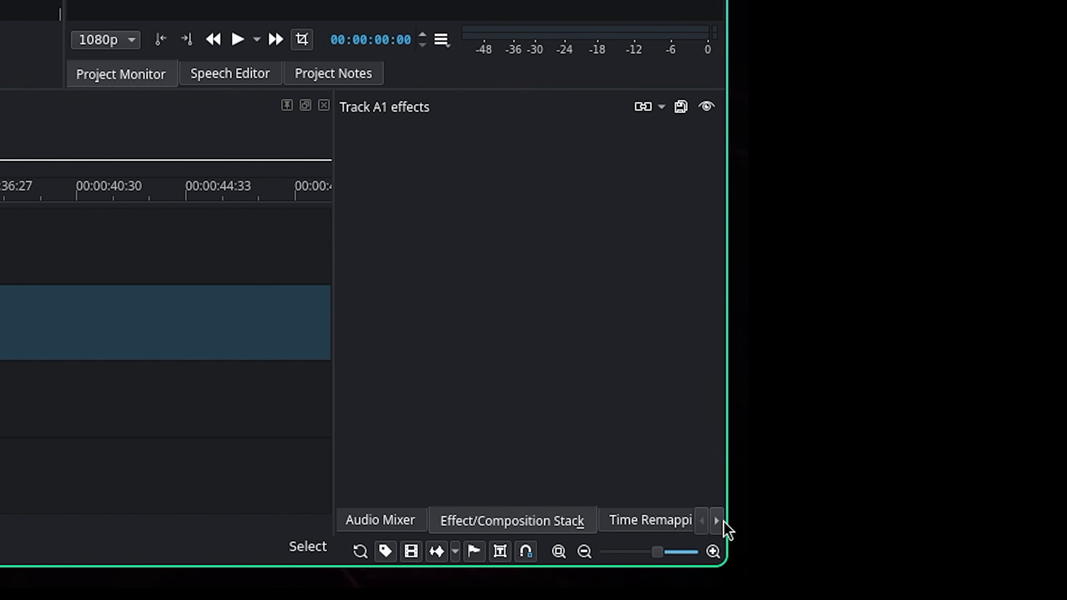
pyautogui.click(722, 521)
pyautogui.click(717, 522)
pyautogui.click(701, 522)
pyautogui.click(662, 107)
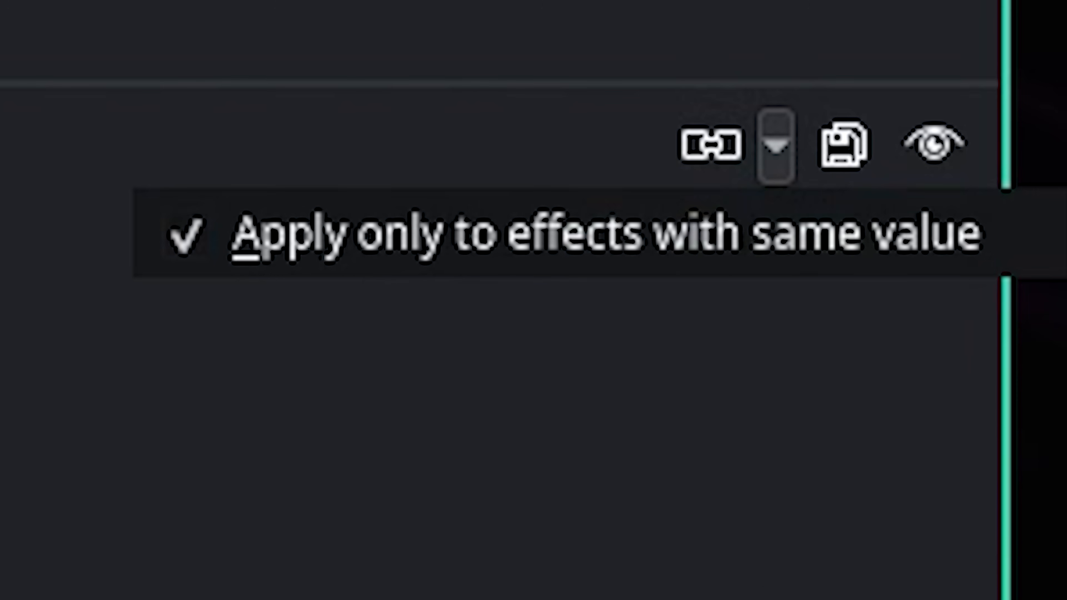
pyautogui.click(676, 130)
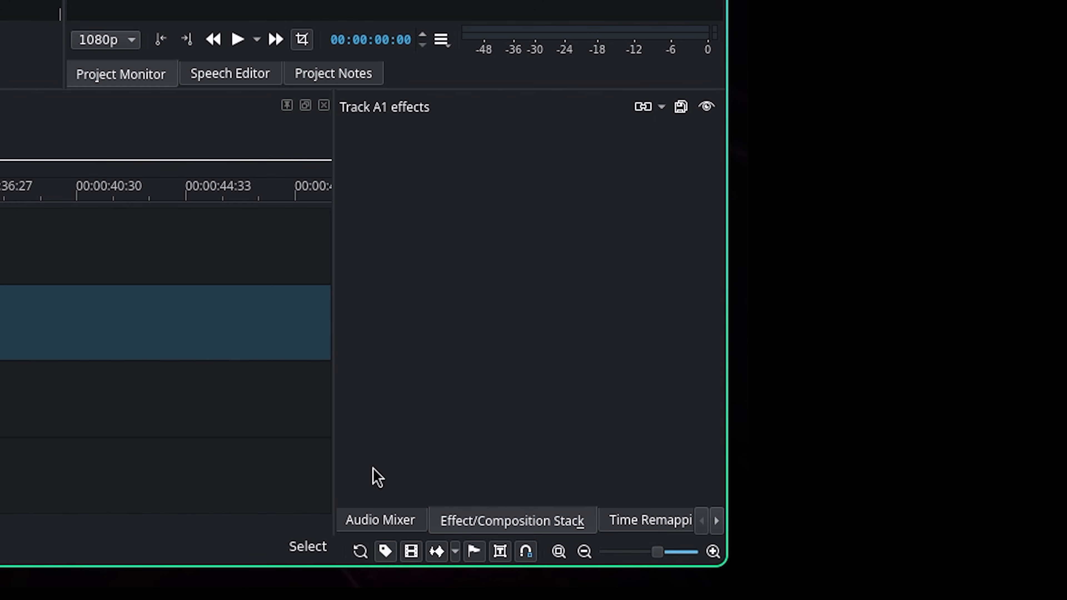
pyautogui.click(380, 521)
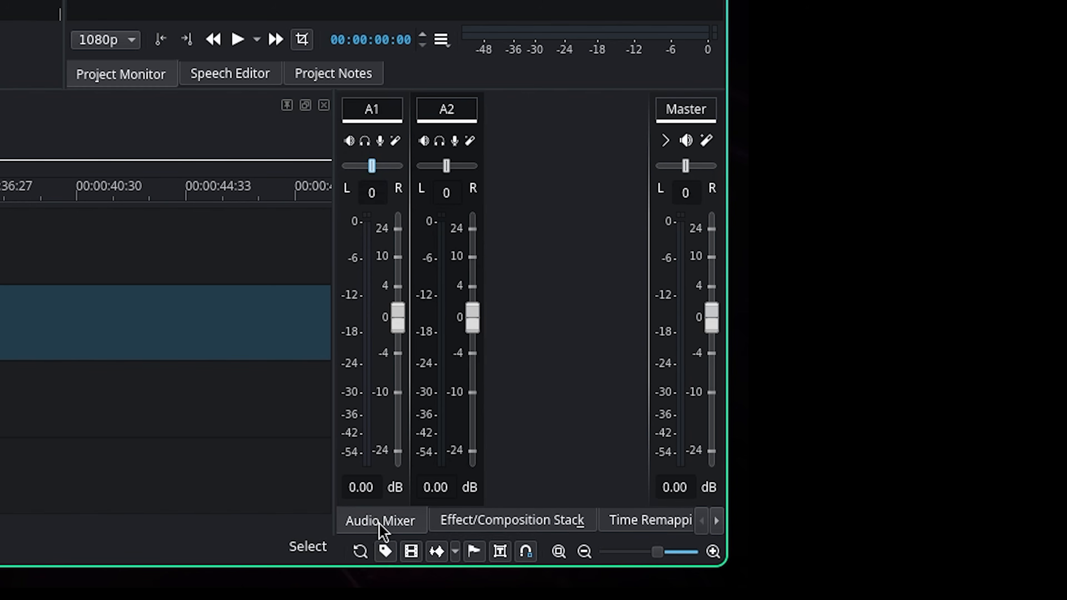
pyautogui.click(551, 521)
pyautogui.click(384, 523)
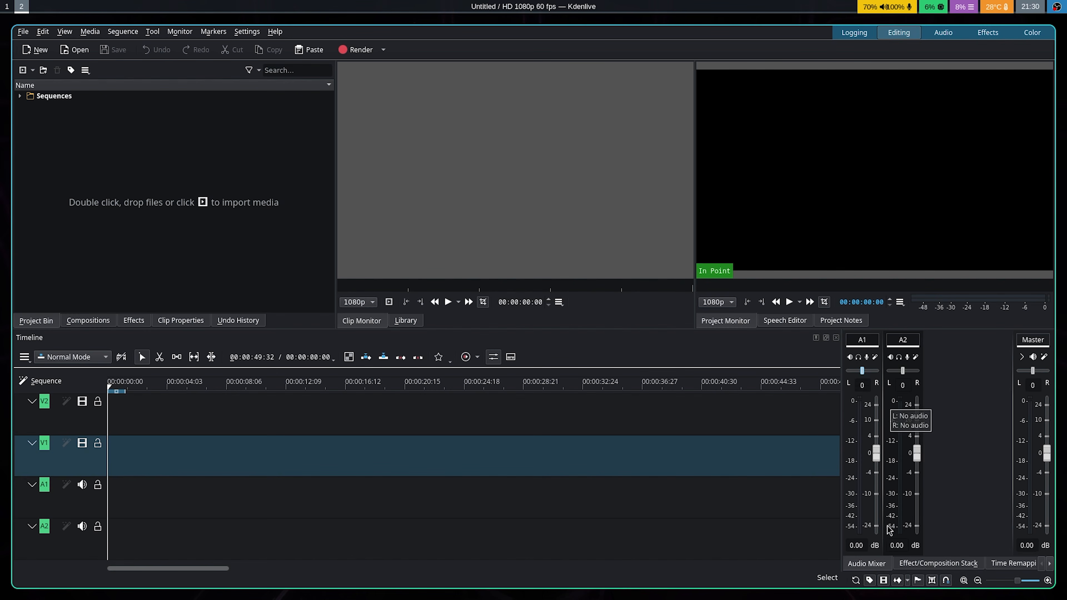
pyautogui.click(926, 563)
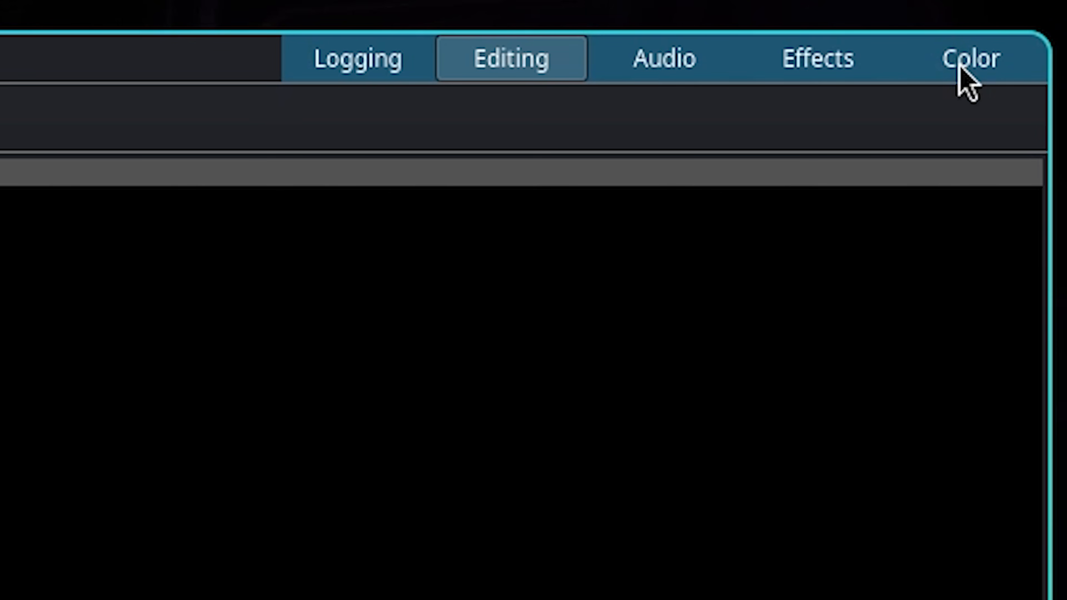
# Step: Look through the Color, Effects, Audio and Logging workspace layouts, ending on the Editing layout
pyautogui.click(1029, 35)
pyautogui.click(988, 35)
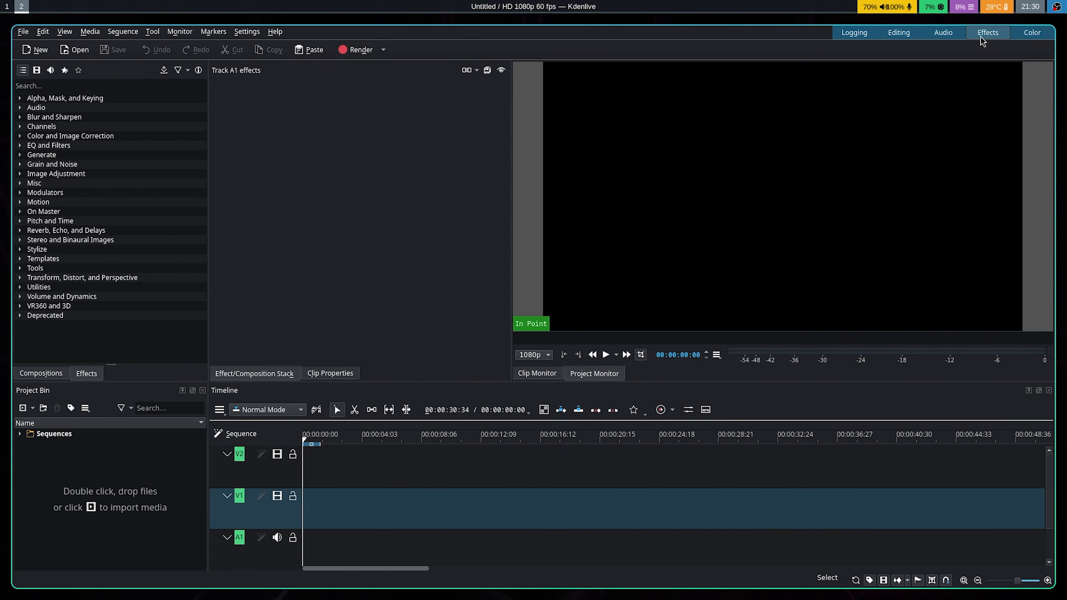
pyautogui.click(943, 35)
pyautogui.click(854, 35)
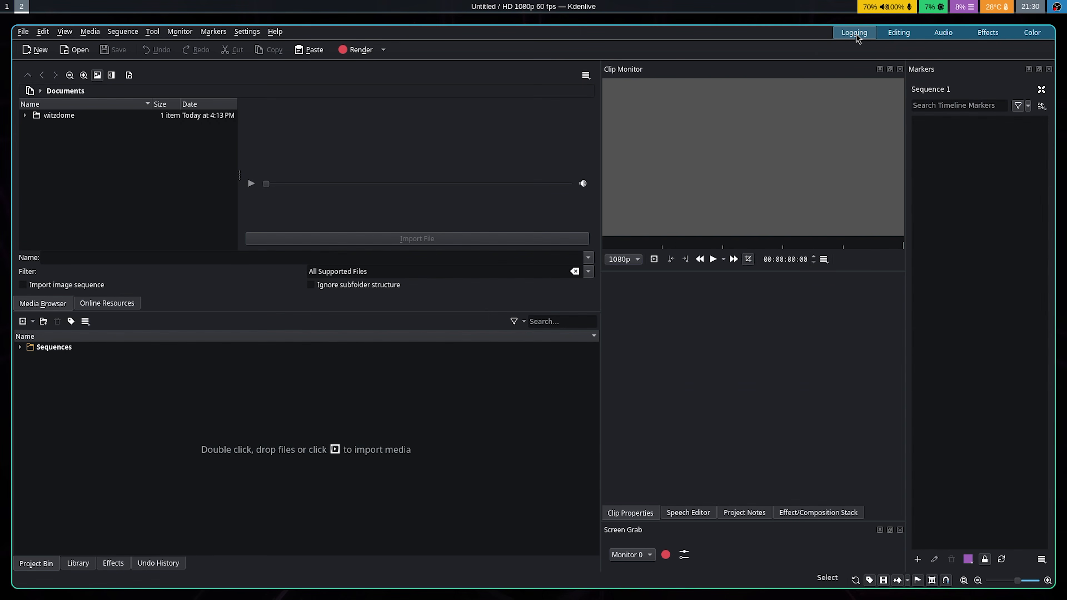
pyautogui.click(909, 36)
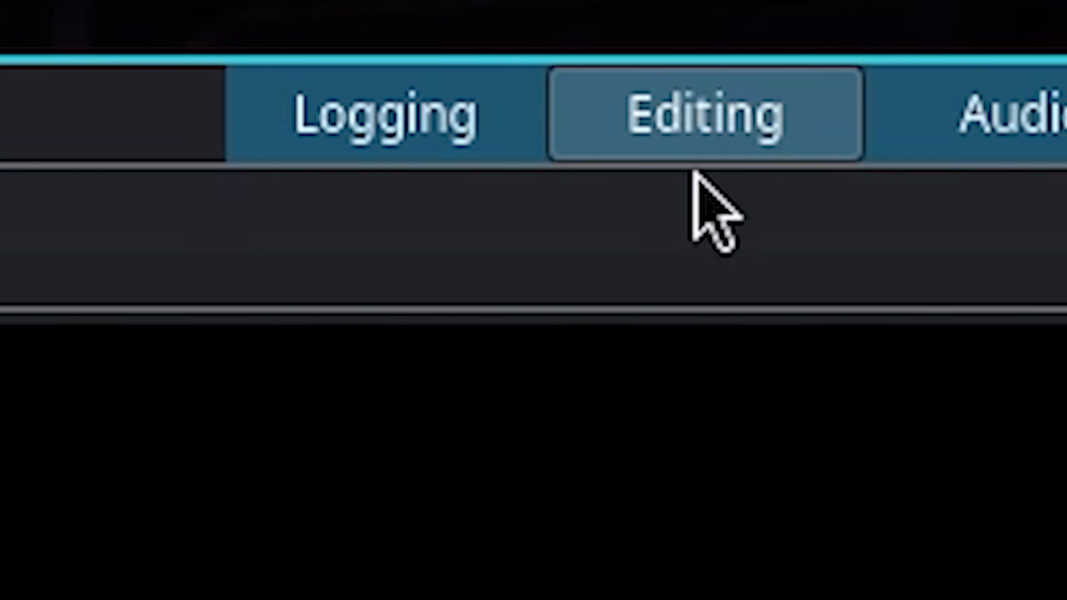
# Step: Review the Logging, Audio, Effects and Color layouts in turn, ending on the Logging layout
pyautogui.click(848, 35)
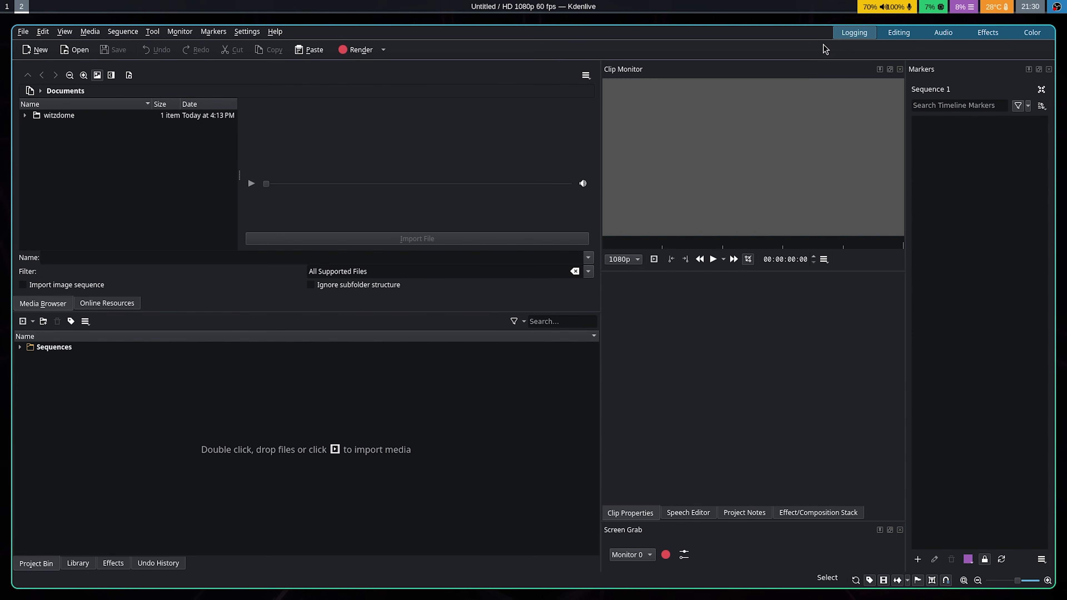
pyautogui.hotkey('alt', '3')
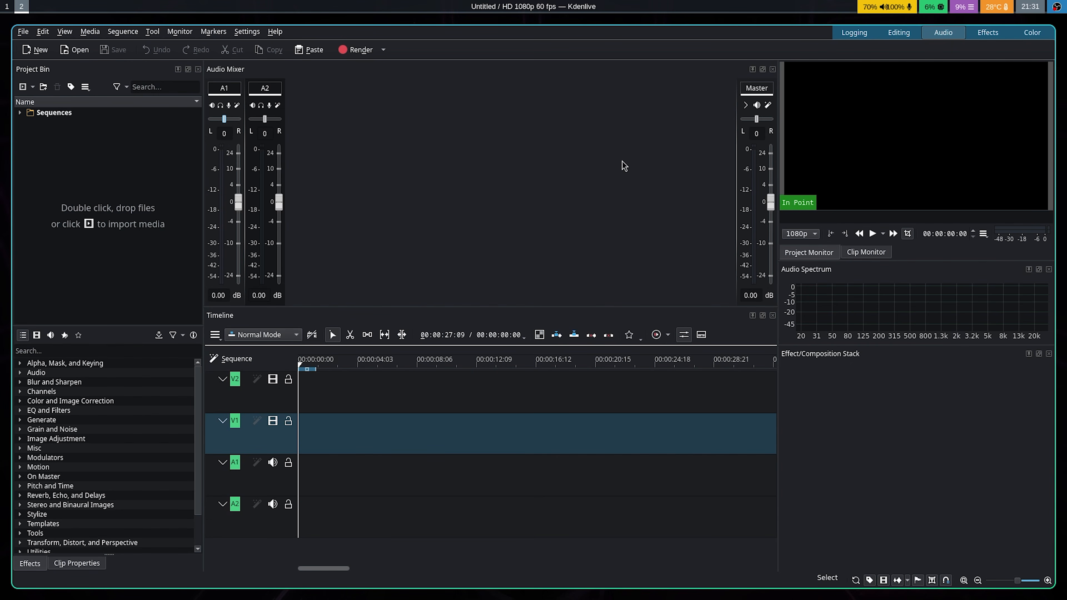
pyautogui.click(986, 33)
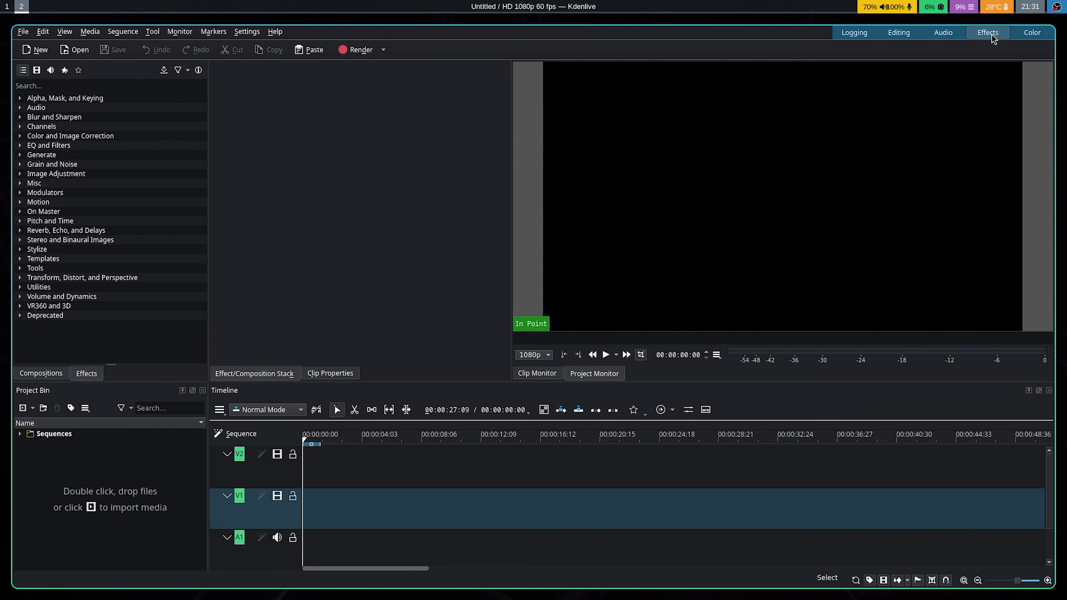
pyautogui.click(1036, 37)
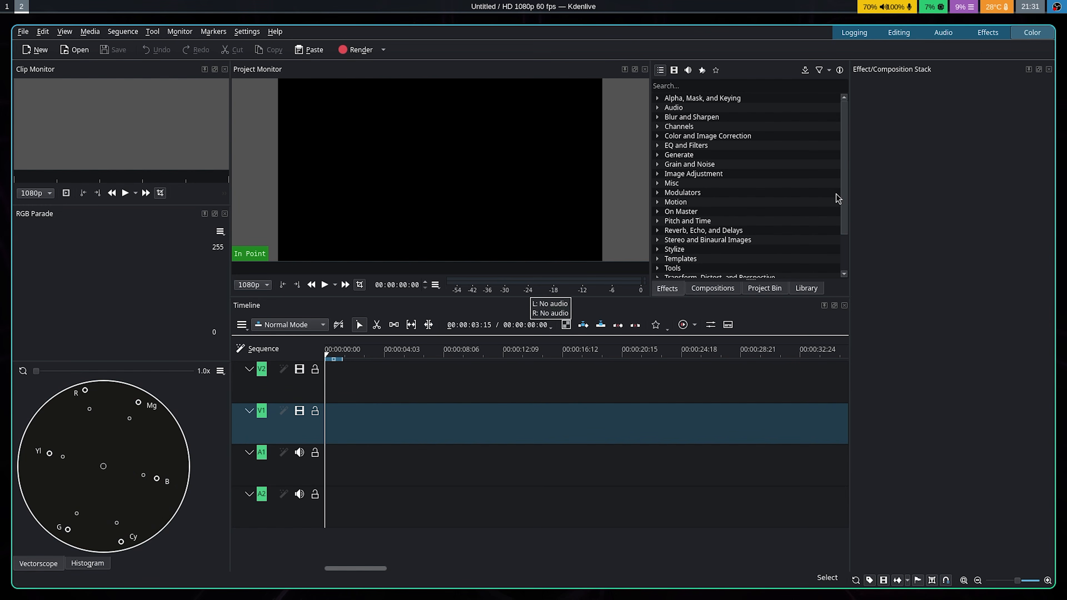
pyautogui.click(855, 34)
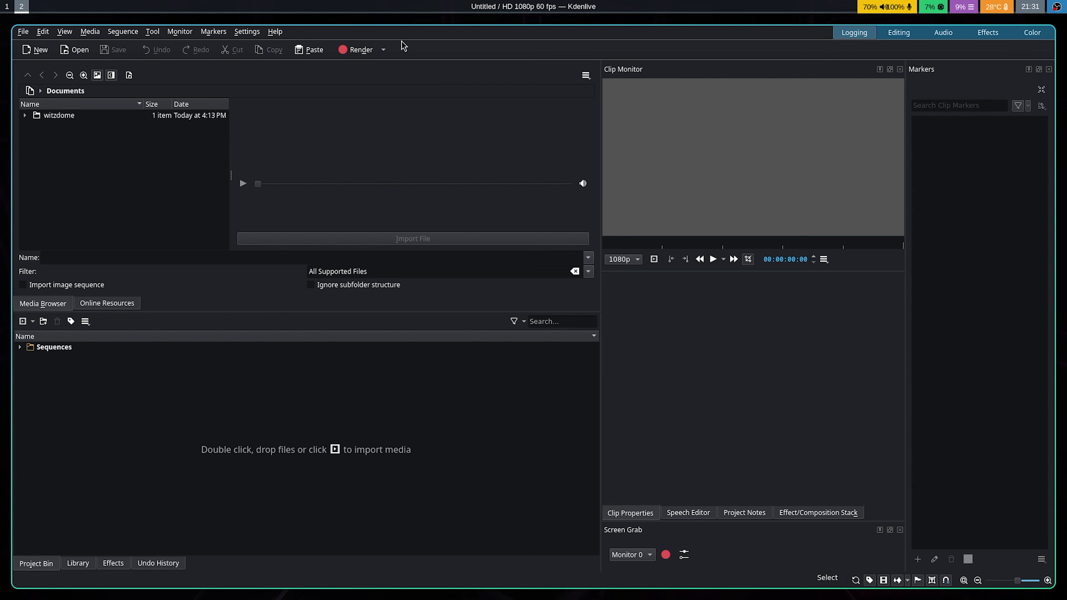
pyautogui.click(23, 33)
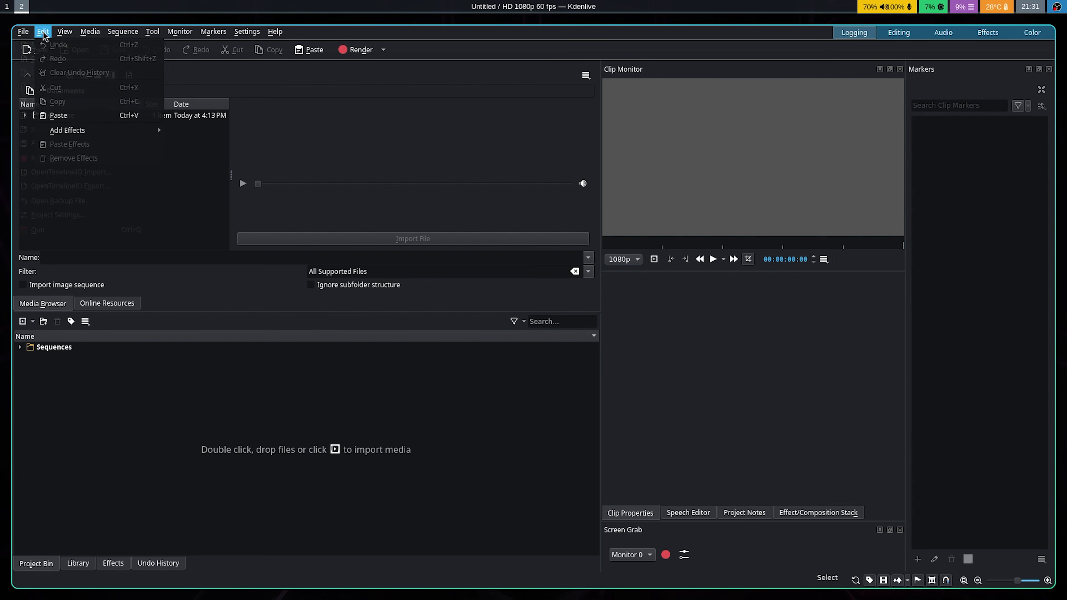
pyautogui.moveTo(275, 33)
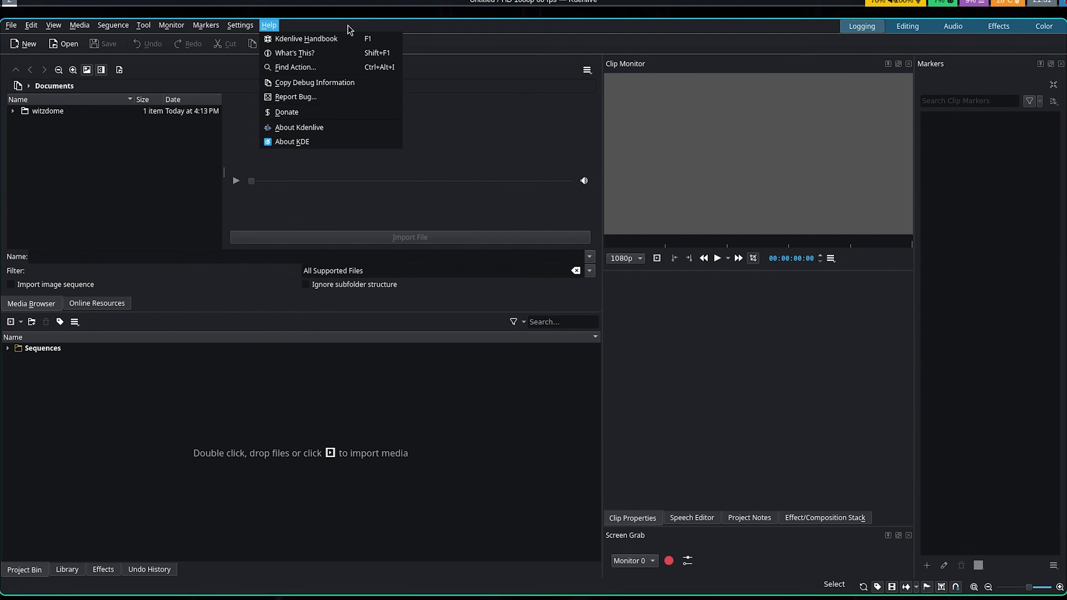
pyautogui.click(349, 27)
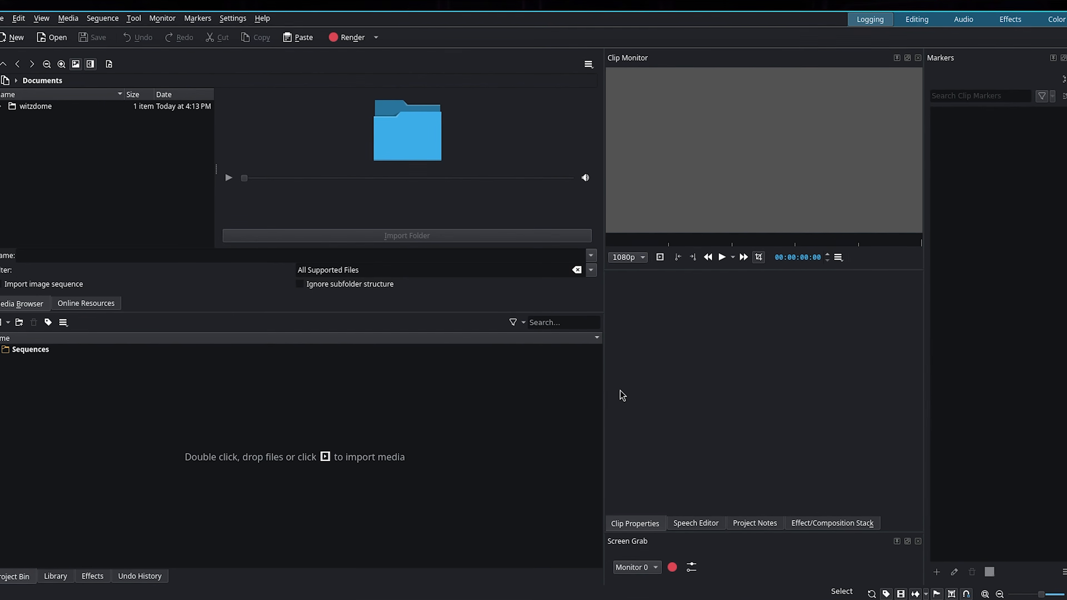
pyautogui.moveTo(606, 378)
pyautogui.mouseDown()
pyautogui.moveTo(629, 376)
pyautogui.moveTo(598, 376)
pyautogui.mouseUp()
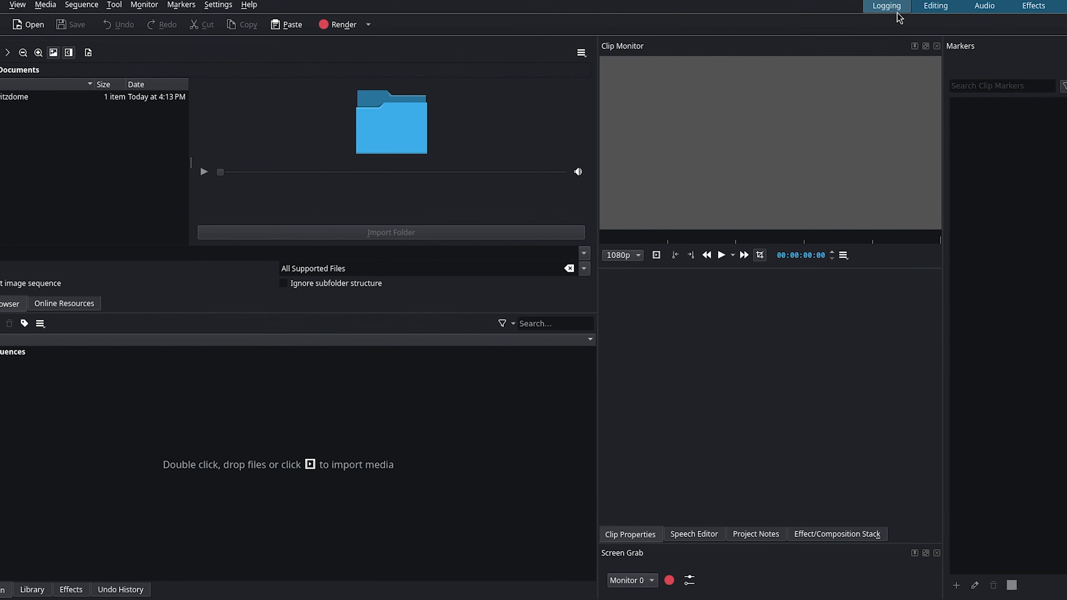
# Step: Switch to the Editing layout and view the project notes, ending on the project monitor
pyautogui.click(933, 8)
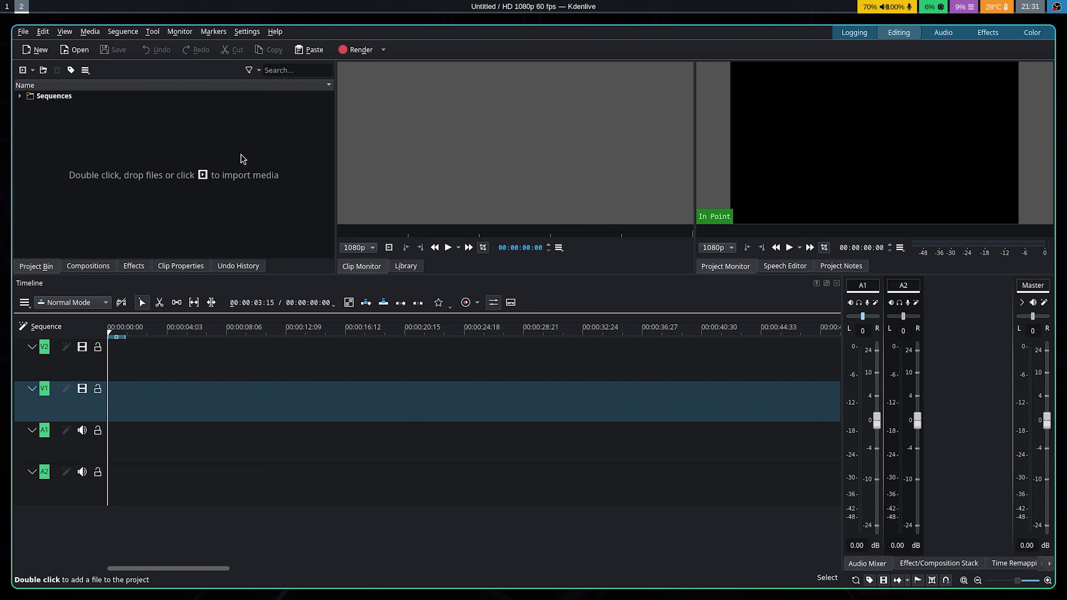
pyautogui.click(836, 266)
pyautogui.click(726, 266)
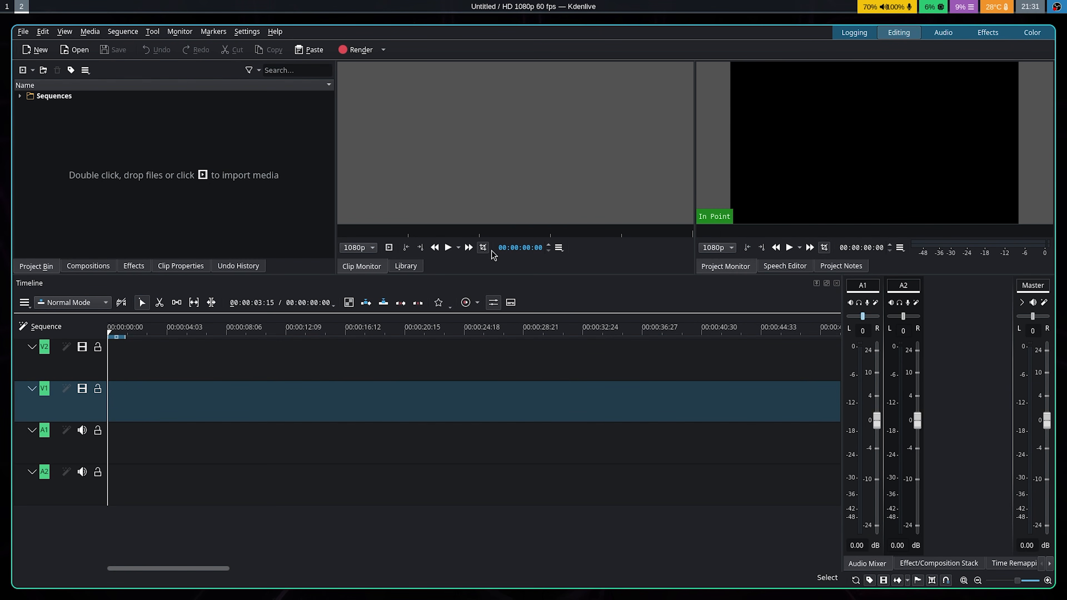
# Step: Scrub the playhead along the empty timeline and return it to the start
pyautogui.click(328, 332)
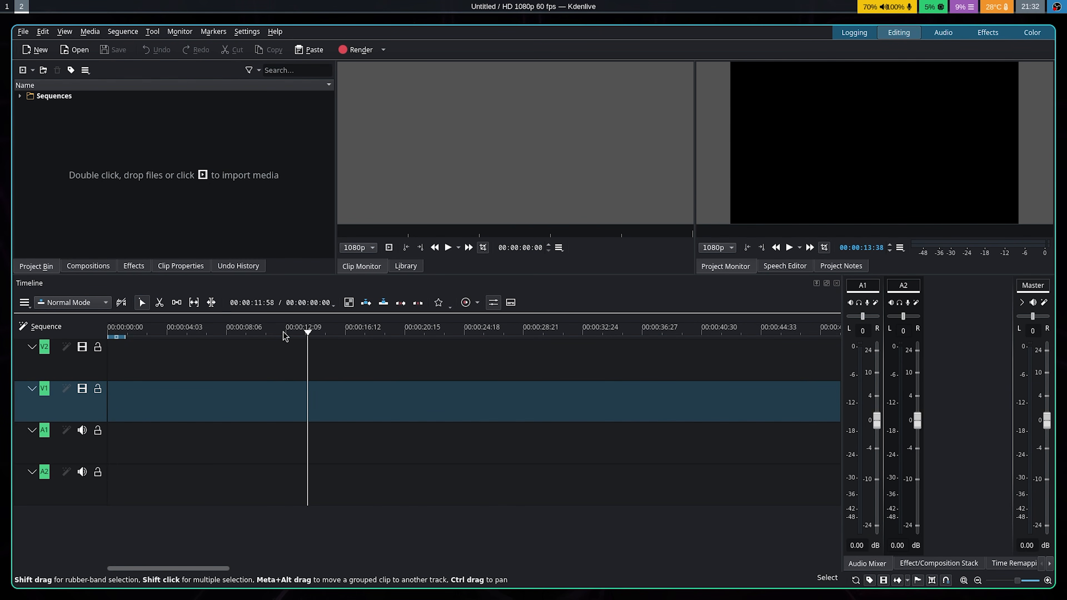
pyautogui.moveTo(291, 337); pyautogui.dragTo(559, 383)
pyautogui.scroll(-4, 290, 353)
pyautogui.scroll(4, 290, 353)
pyautogui.scroll(-6, 289, 354)
pyautogui.scroll(6, 289, 353)
pyautogui.moveTo(286, 346)
pyautogui.mouseDown()
pyautogui.moveTo(221, 328)
pyautogui.moveTo(104, 321)
pyautogui.mouseUp()
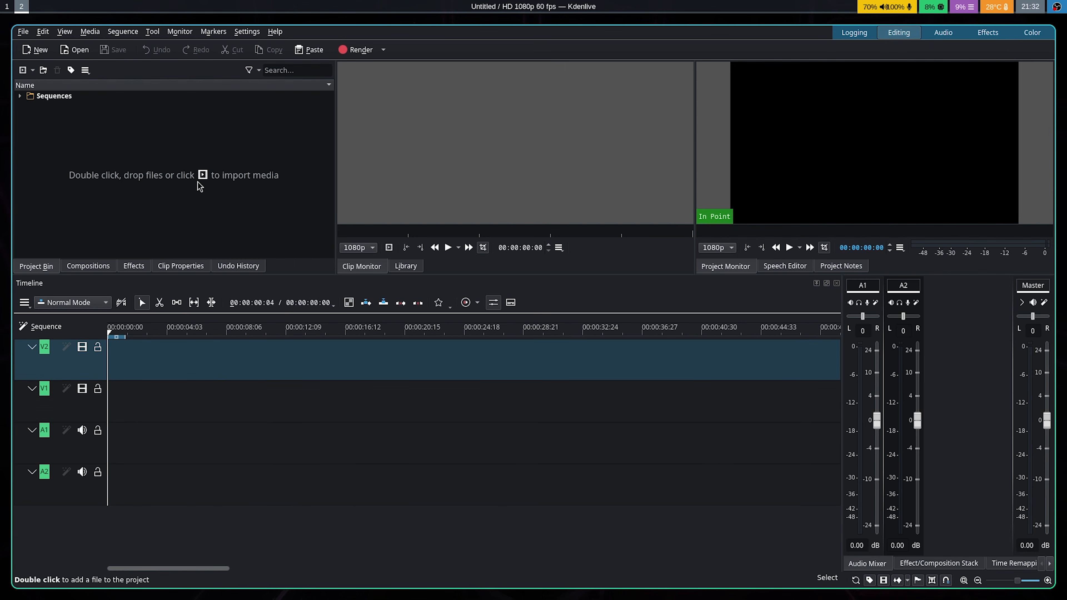
# Step: Browse the available compositions and effects, ending back at the project bin
pyautogui.click(84, 269)
pyautogui.scroll(-8, 134, 202)
pyautogui.click(134, 266)
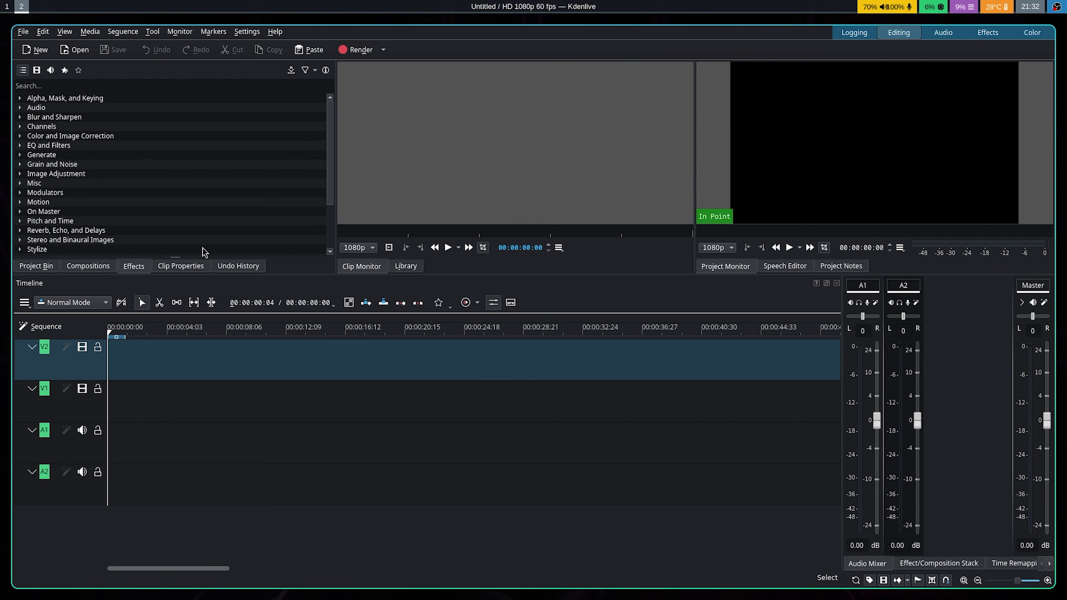
pyautogui.click(36, 266)
# Step: Bring up the Subtitles panel, detach it as a floating window, and close it
pyautogui.click(181, 32)
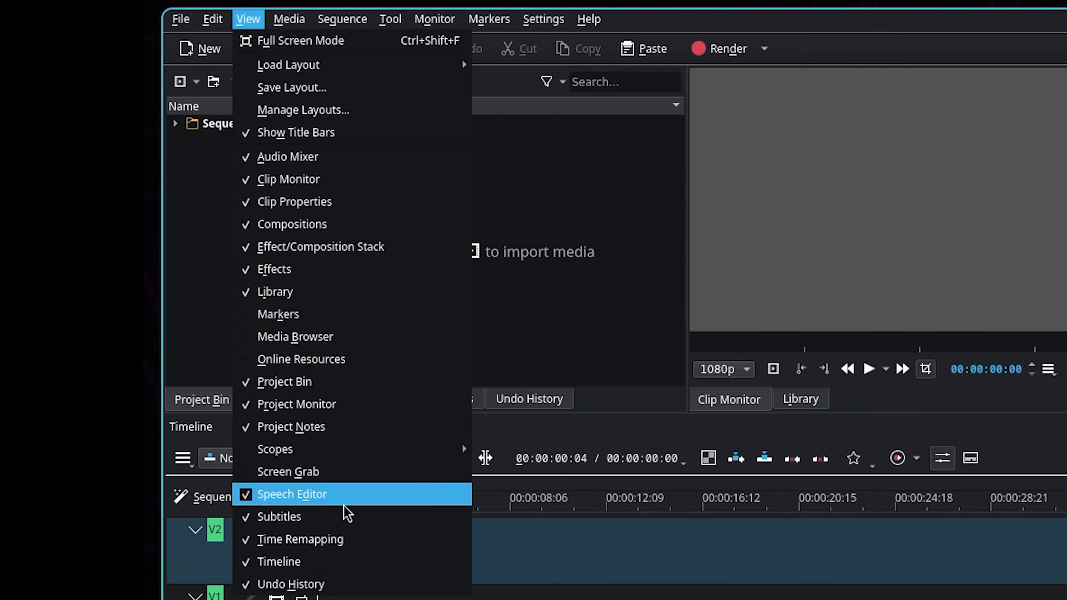
pyautogui.click(341, 521)
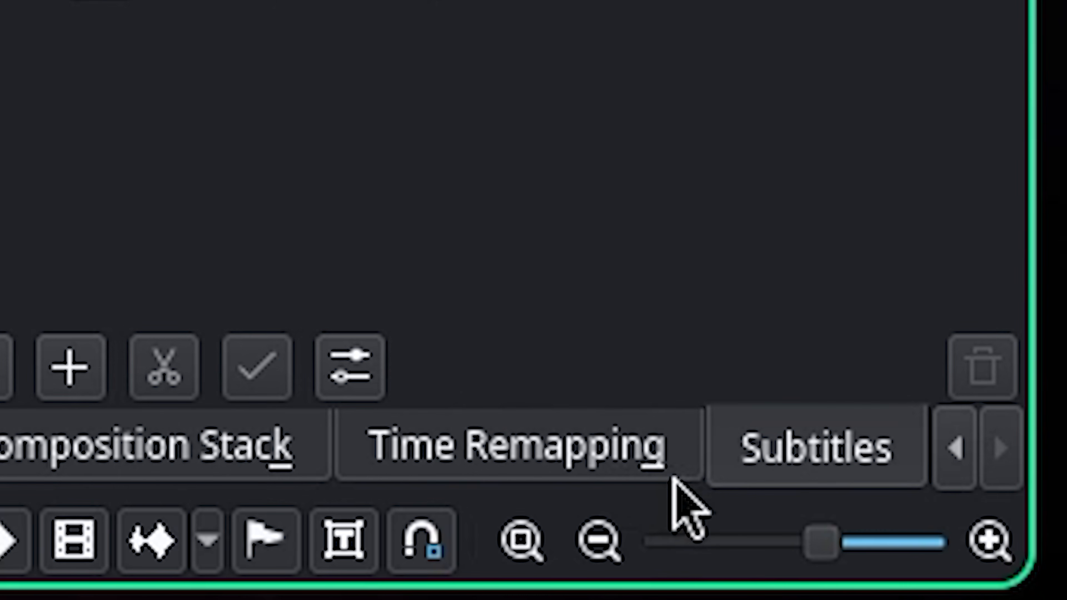
pyautogui.doubleClick(813, 468)
pyautogui.moveTo(476, 40); pyautogui.dragTo(420, 101)
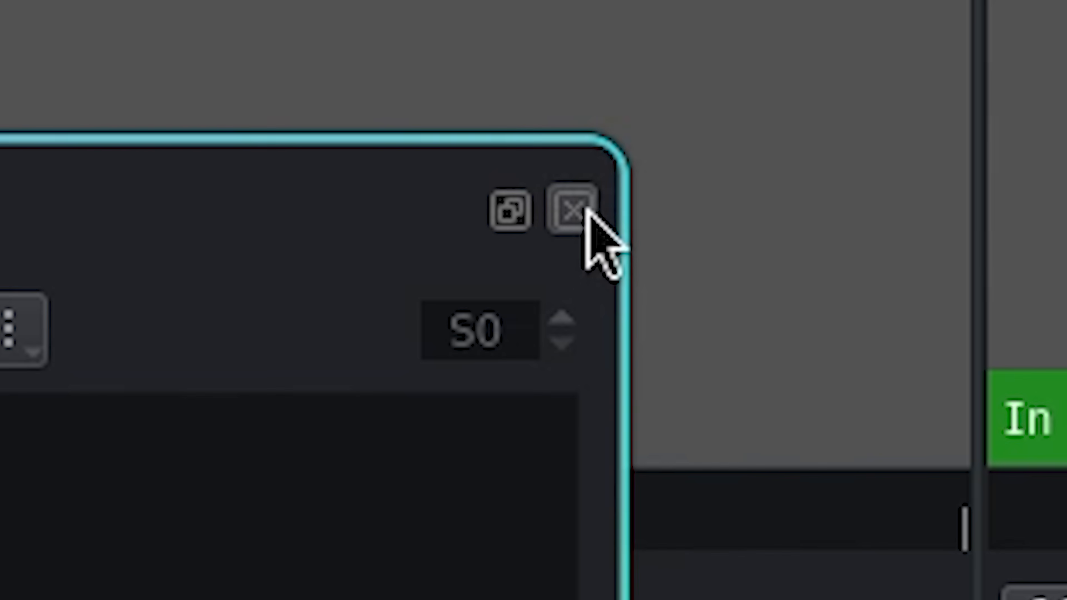
pyautogui.click(749, 43)
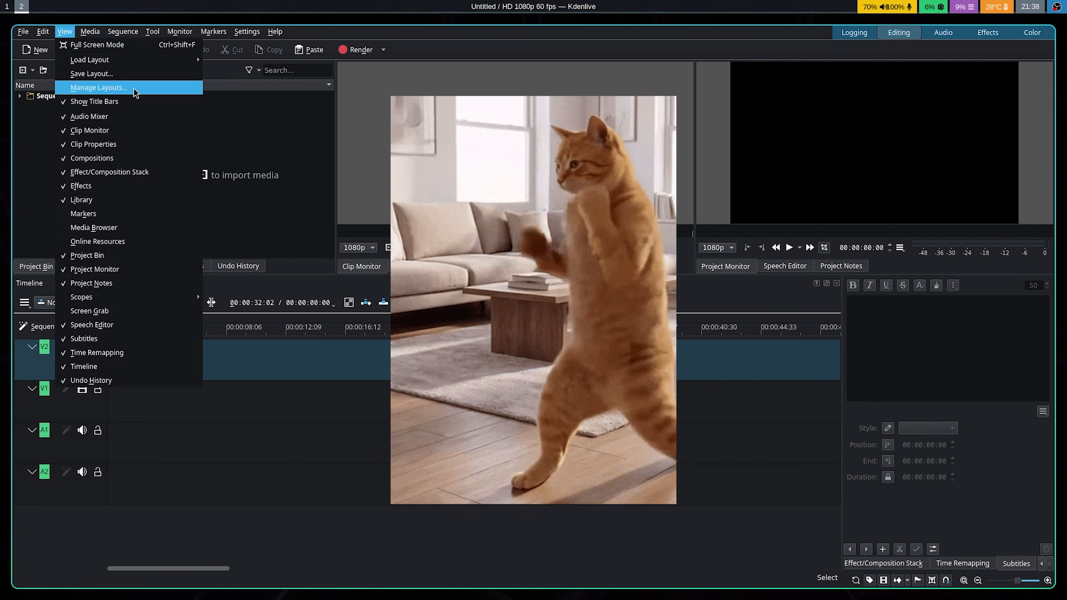
# Step: Open the layout management dialog
pyautogui.click(131, 86)
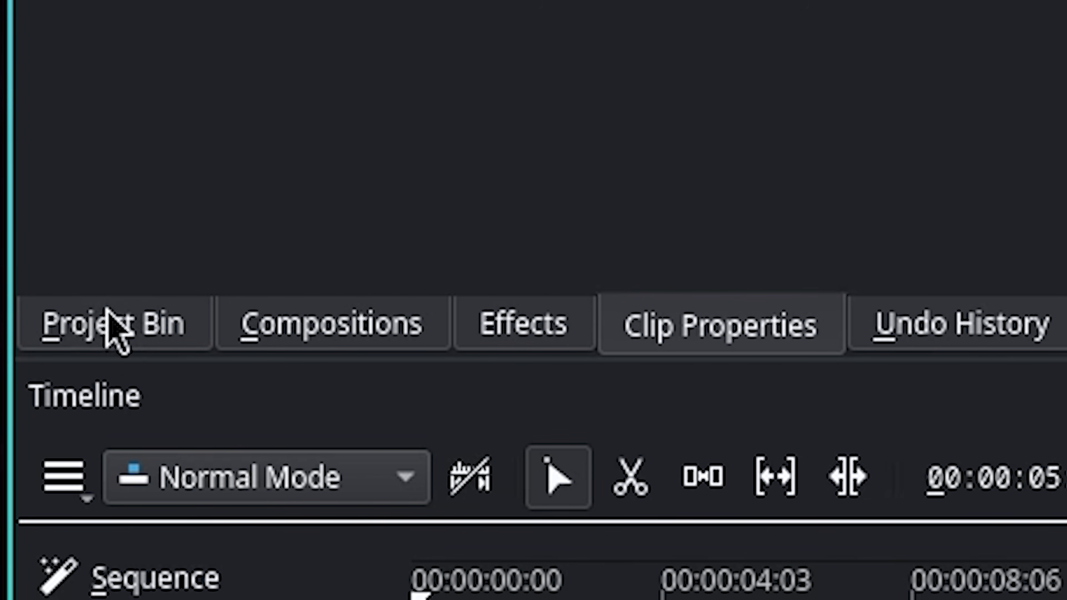
# Step: Import emoji.mkv from the obs-output folder in Videos into the project bin
pyautogui.click(38, 326)
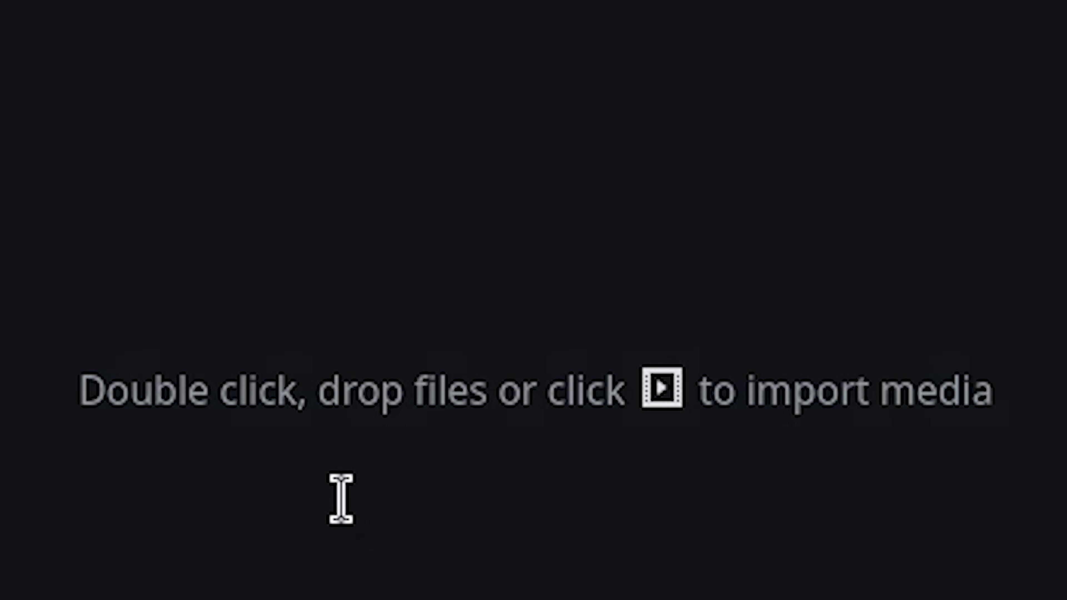
pyautogui.doubleClick(342, 501)
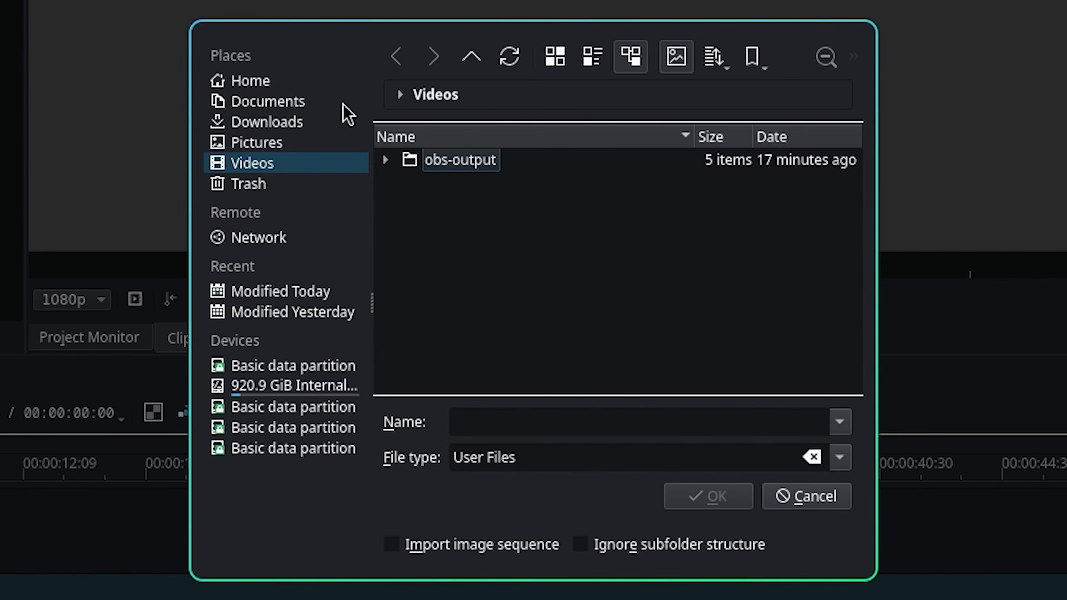
pyautogui.doubleClick(459, 164)
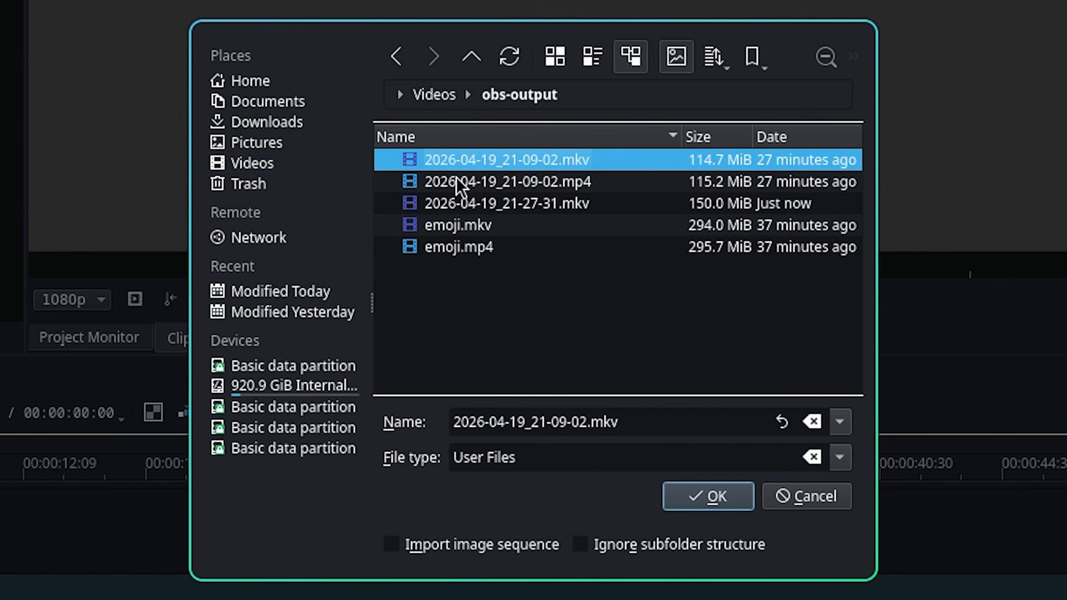
pyautogui.click(475, 229)
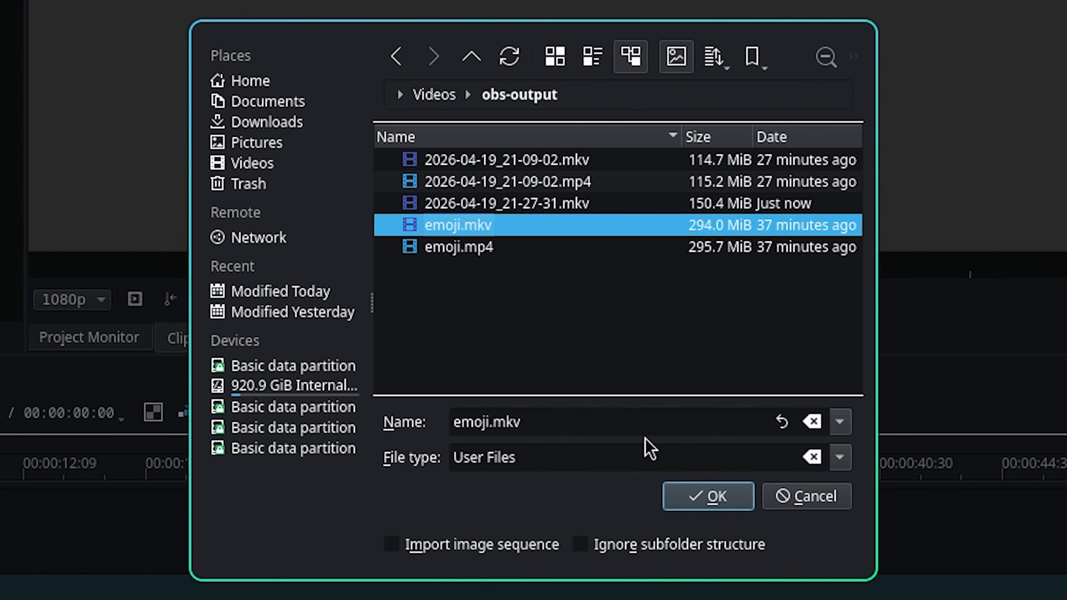
pyautogui.press('Return')
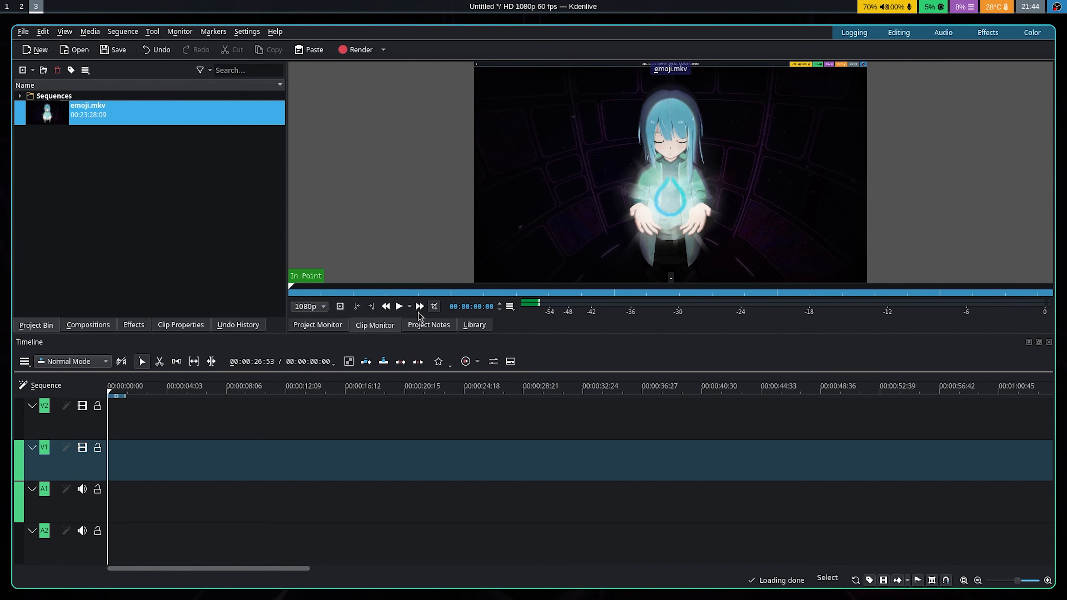
# Step: View the emoji.mkv clip in the clip monitor and switch to the project monitor
pyautogui.click(203, 211)
pyautogui.click(117, 118)
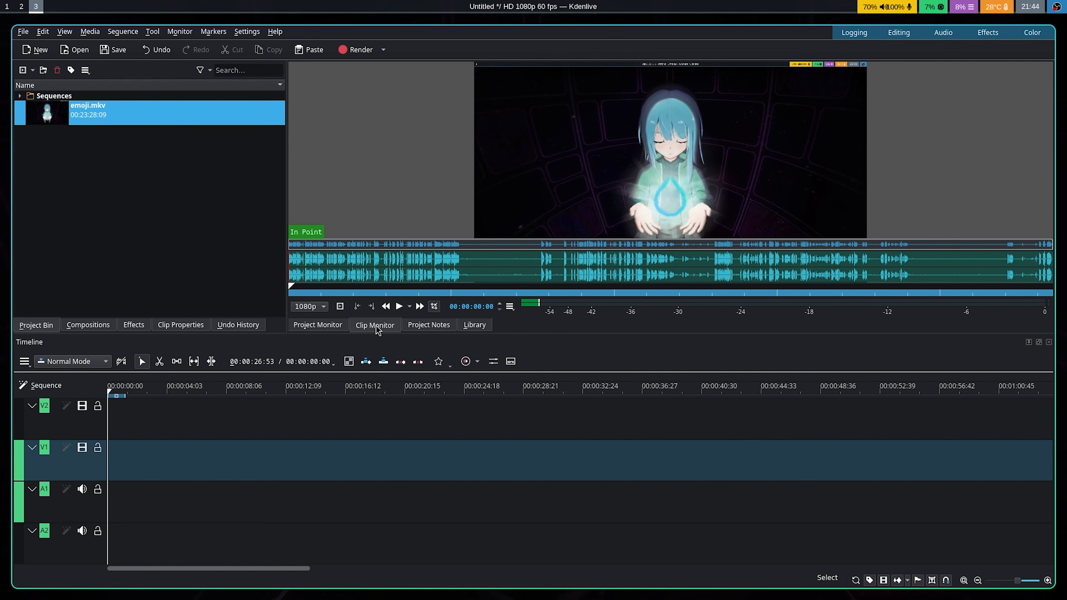
pyautogui.click(316, 323)
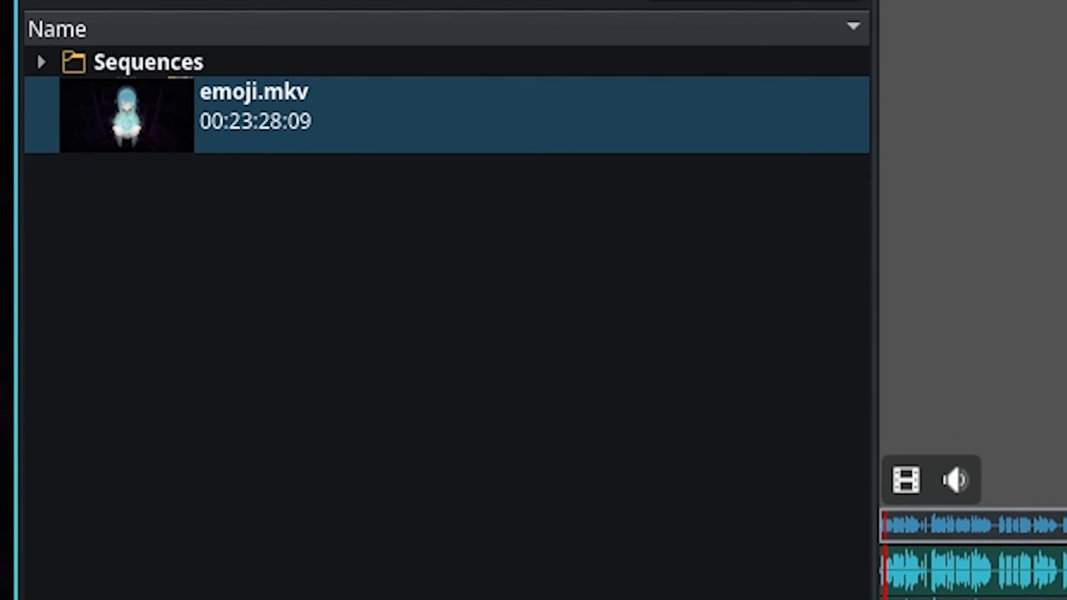
# Step: Place emoji.mkv at the start of tracks V1 and A1, and play back its opening seconds
pyautogui.moveTo(422, 140); pyautogui.dragTo(227, 336)
pyautogui.moveTo(325, 169); pyautogui.dragTo(305, 184)
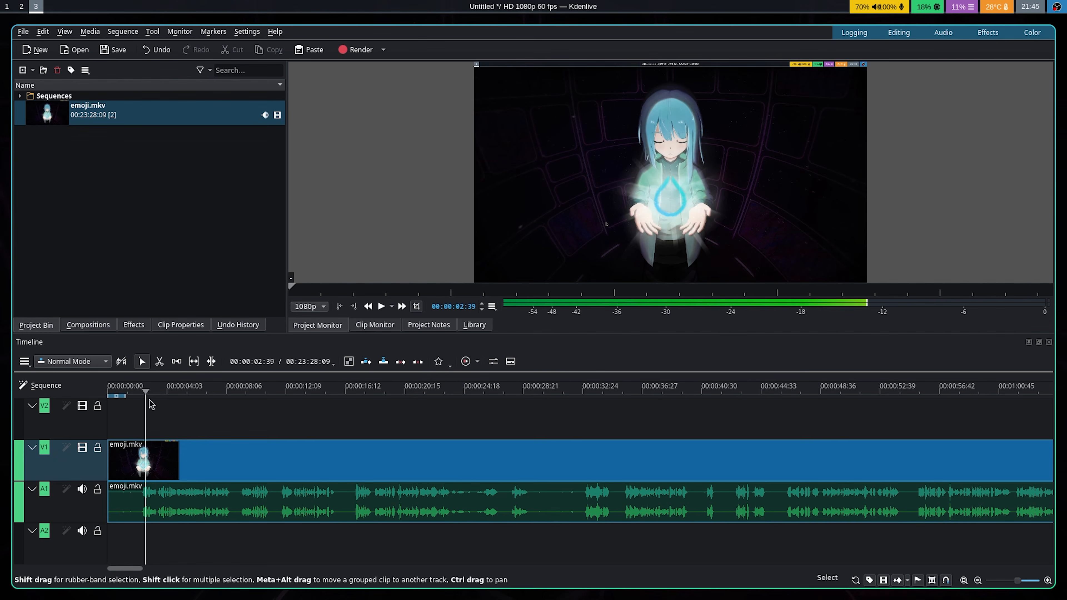
pyautogui.press('space')
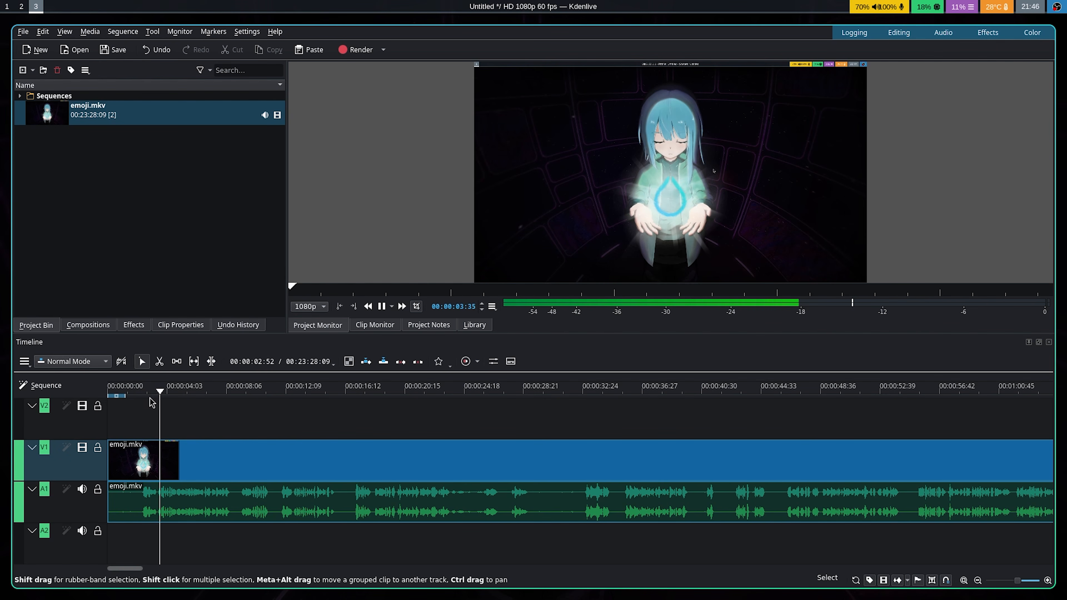
pyautogui.moveTo(138, 387); pyautogui.dragTo(143, 391)
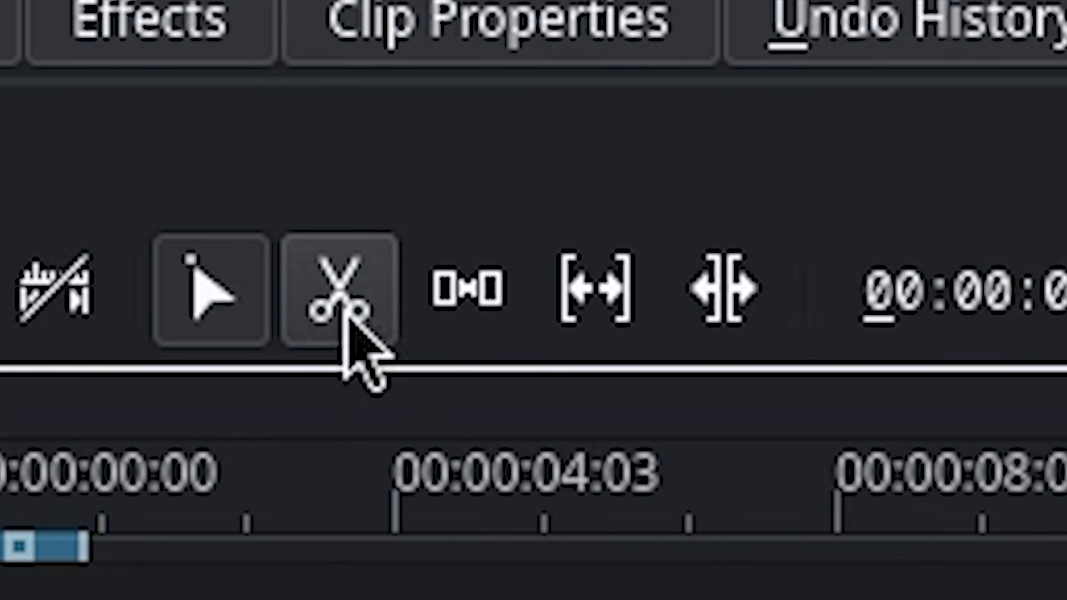
# Step: Split the emoji.mkv clip with the Razor tool where a silent gap in its audio begins
pyautogui.click(159, 363)
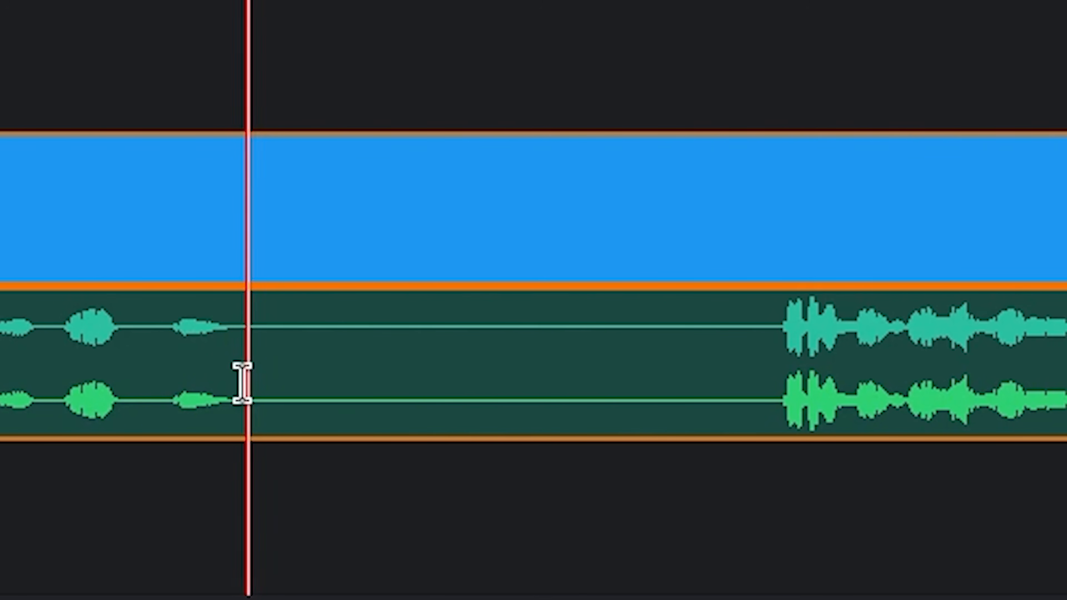
pyautogui.scroll(-3, 236, 385)
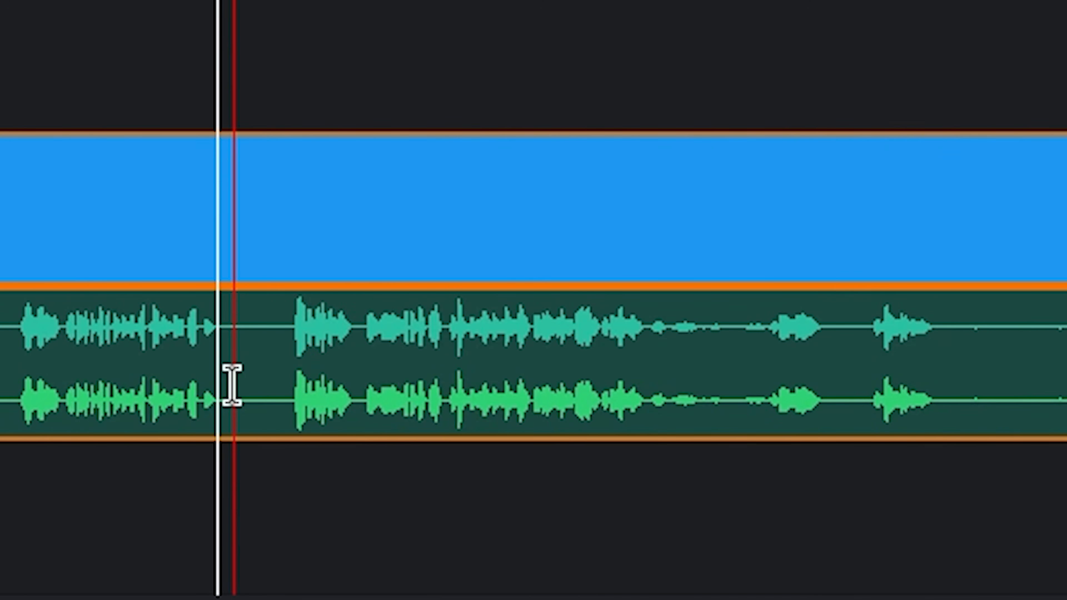
pyautogui.scroll(2, 231, 385)
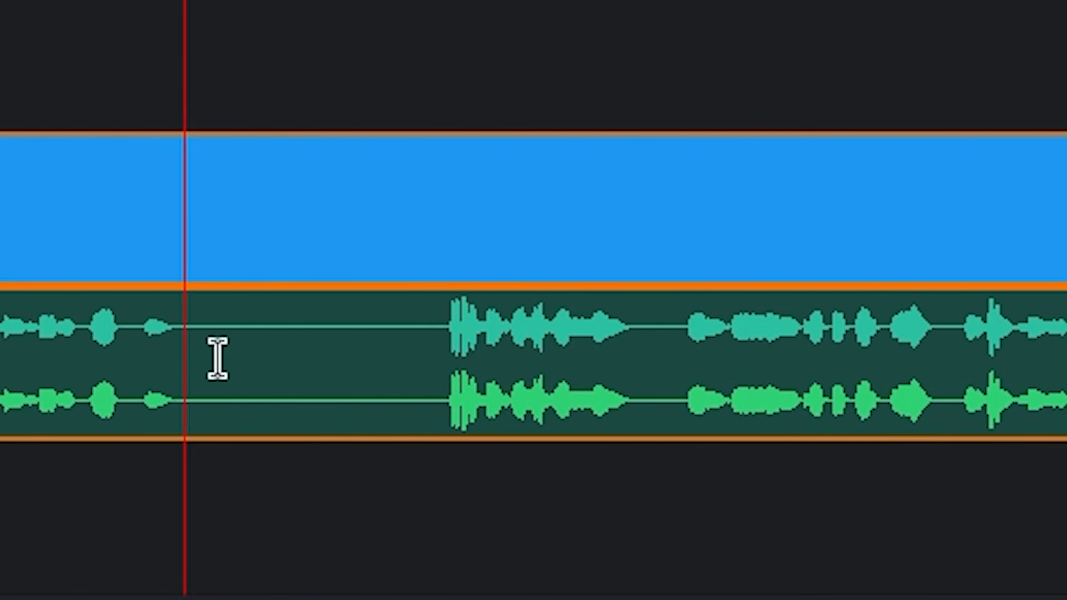
pyautogui.click(185, 368)
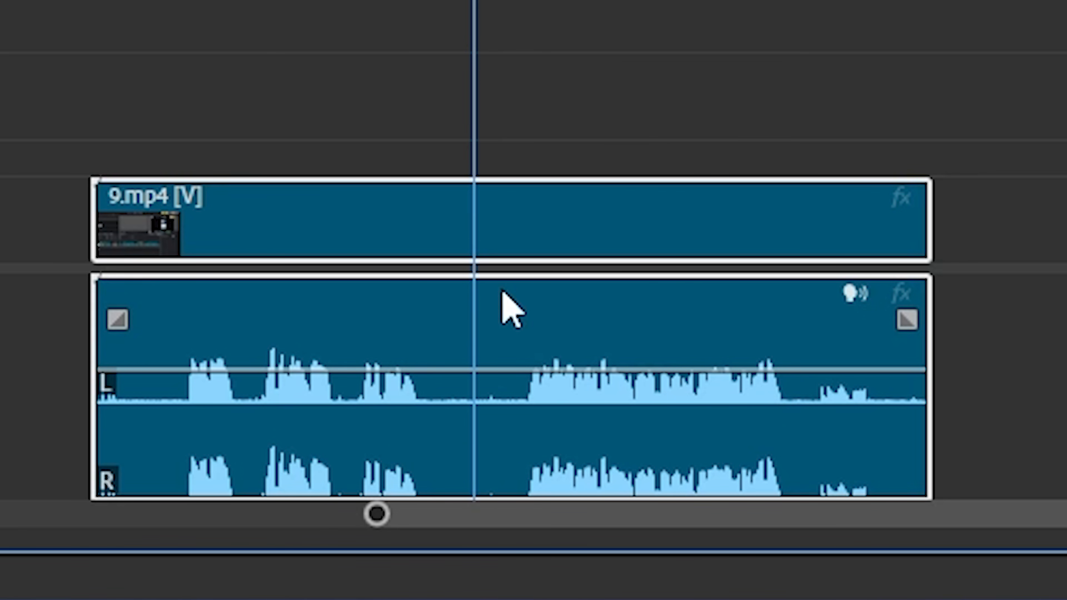
# Step: Switch to Adobe Premiere Pro, cut out and delete the silent section of 9.mp4, and move the last part against the first
pyautogui.moveTo(486, 1); pyautogui.dragTo(529, 11)
pyautogui.hotkey('ctrl', 'k')
pyautogui.hotkey('ctrl', 'k')
pyautogui.click(479, 343)
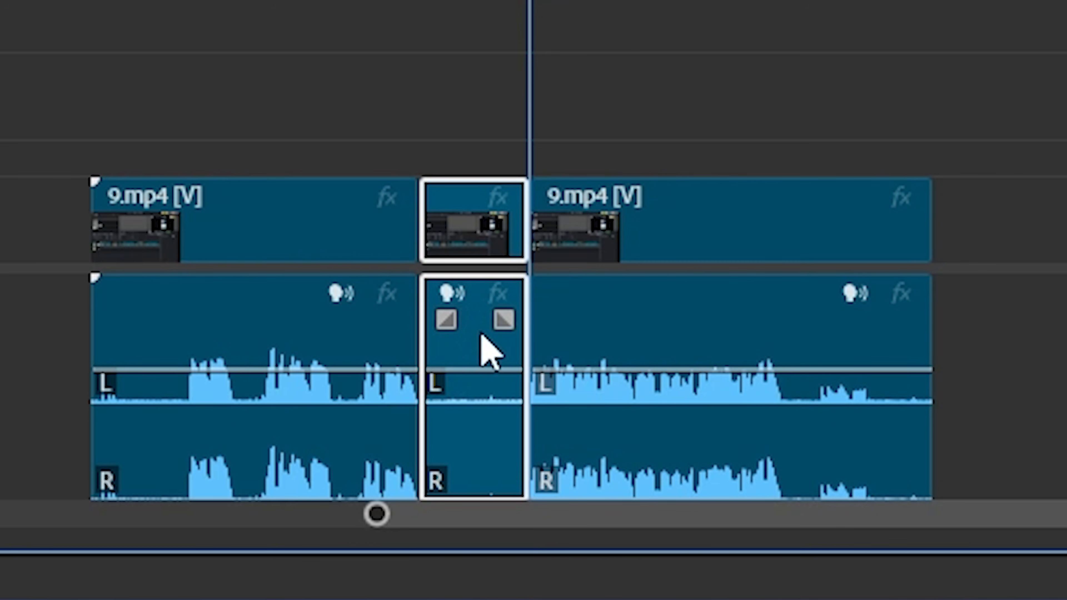
pyautogui.press('Delete')
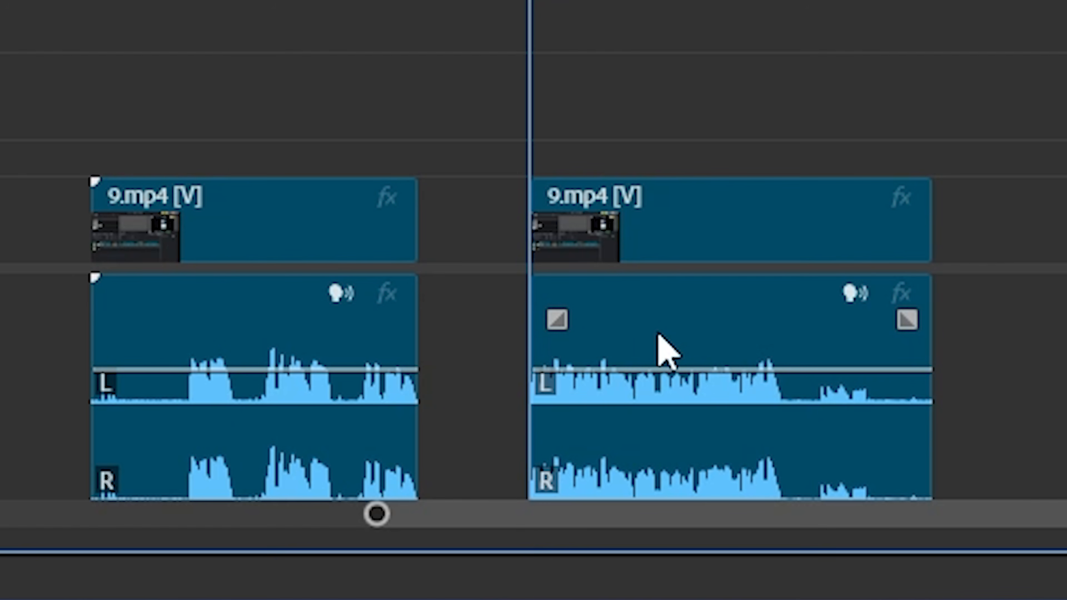
pyautogui.click(668, 345)
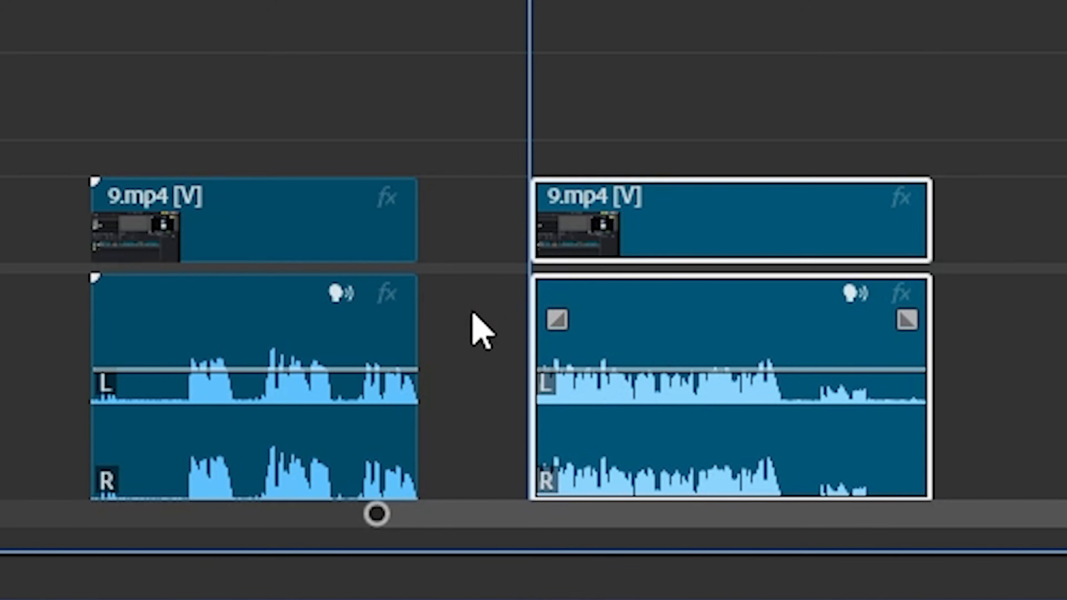
pyautogui.moveTo(646, 324); pyautogui.dragTo(546, 320)
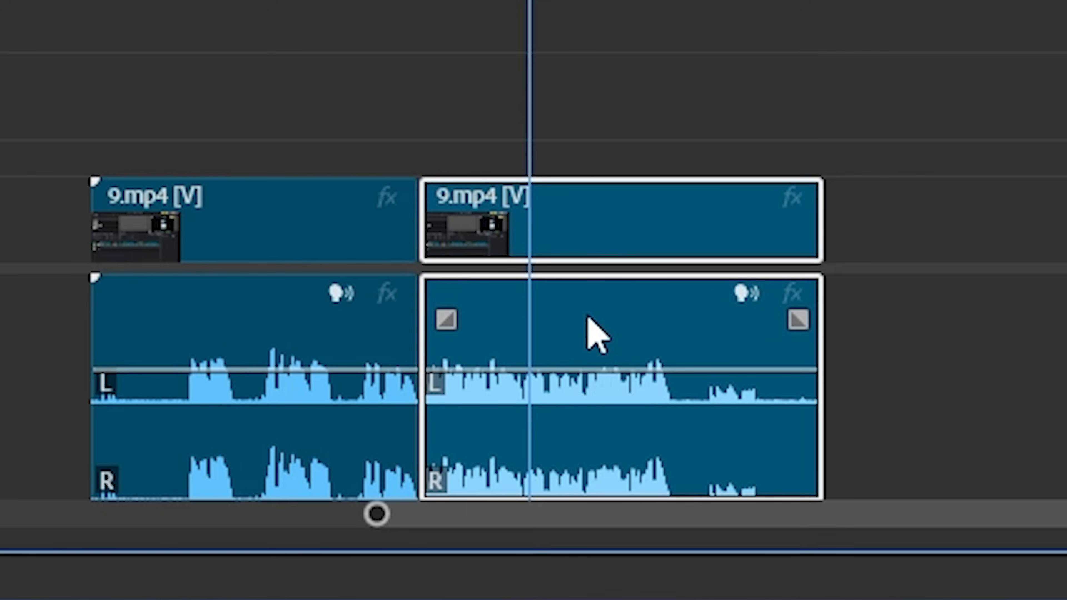
# Step: Undo the clip move, the deletion and the cuts on 9.mp4
pyautogui.hotkey('ctrl', 'z')
pyautogui.hotkey('ctrl', 'z')
pyautogui.hotkey('ctrl', 'z')
pyautogui.hotkey('ctrl', 'z')
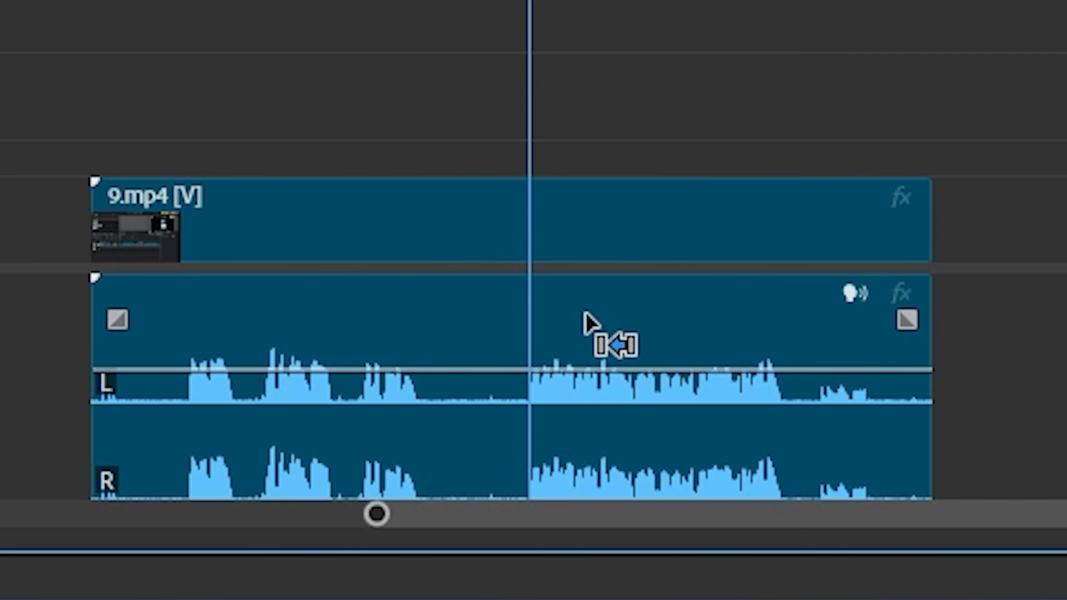
# Step: Isolate the silent section of 9.mp4 with two cuts and ripple-delete it so the gap closes
pyautogui.moveTo(529, 65); pyautogui.dragTo(490, 99)
pyautogui.hotkey('ctrl', 'k')
pyautogui.hotkey('ctrl', 'k')
pyautogui.rightClick(464, 361)
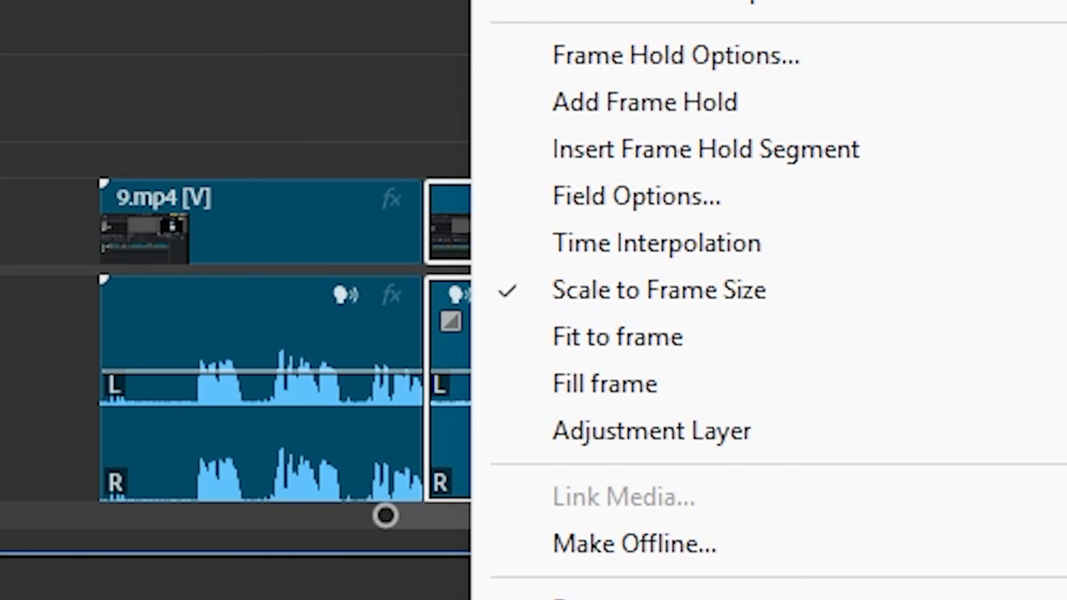
pyautogui.click(1004, 202)
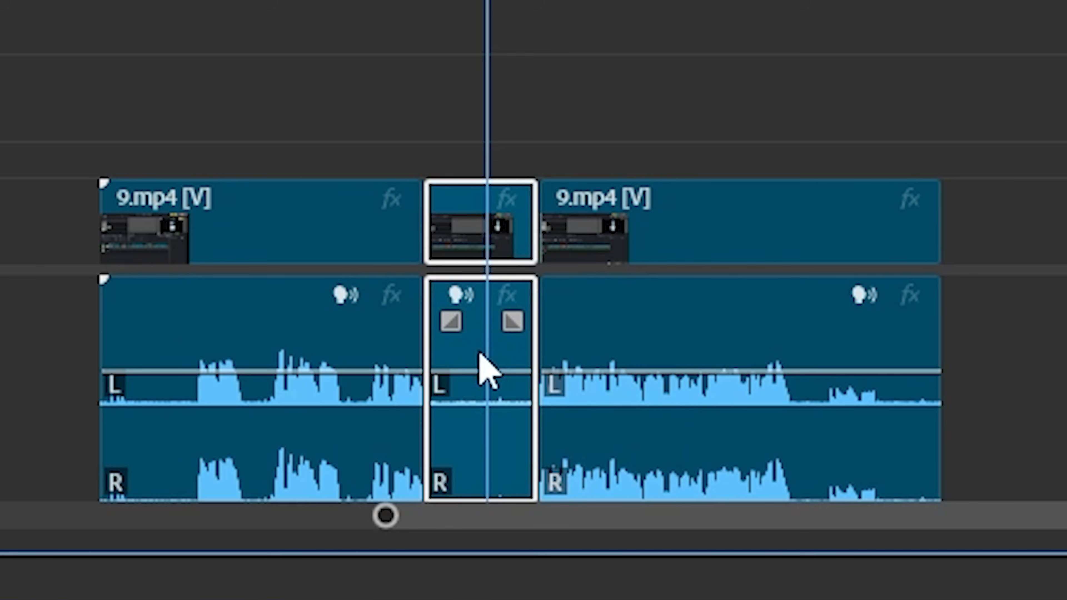
pyautogui.hotkey('shift', 'Delete')
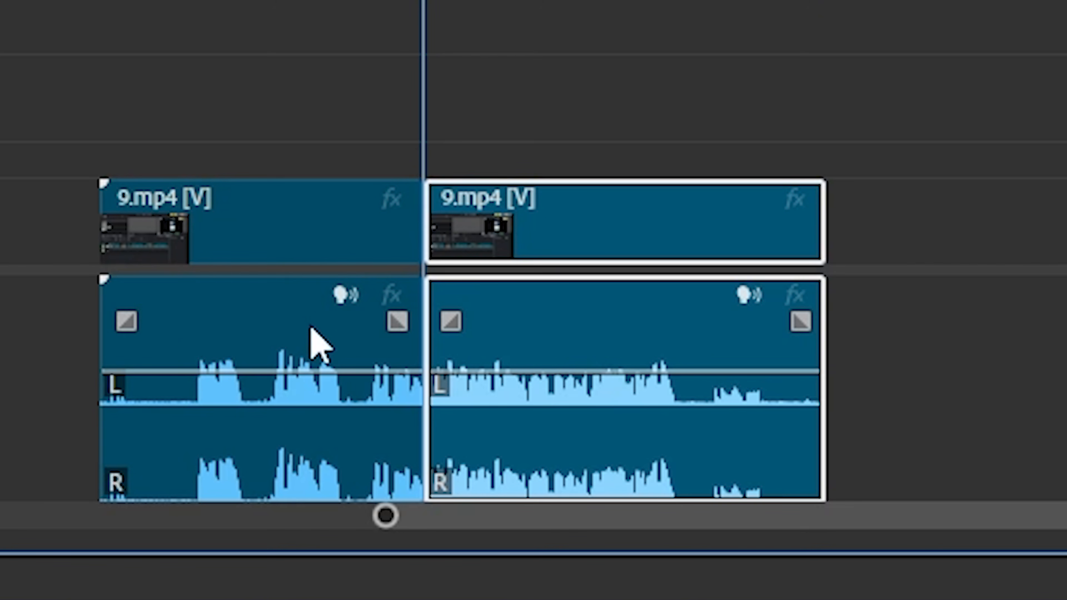
pyautogui.moveTo(416, 324)
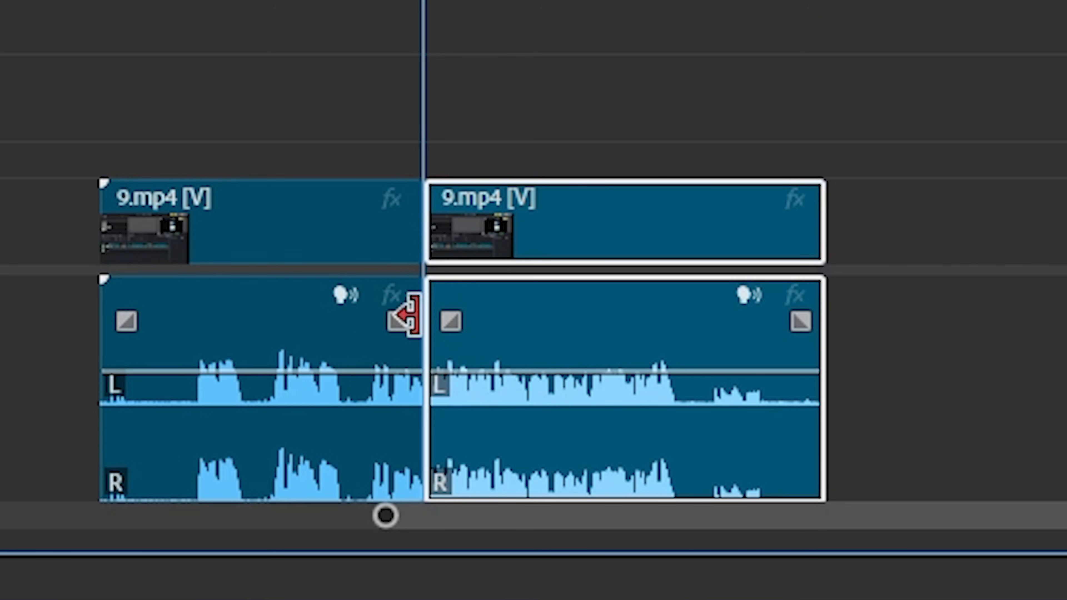
pyautogui.moveTo(482, 320)
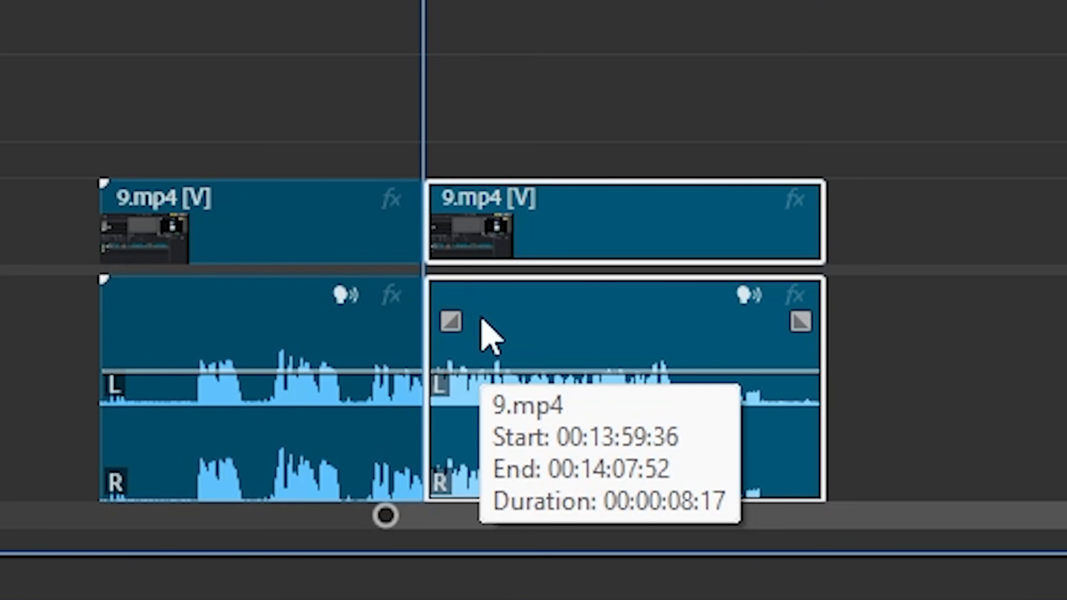
# Step: Undo the ripple deletion and both cuts around the silent section
pyautogui.hotkey('ctrl', 'z')
pyautogui.hotkey('ctrl', 'z')
pyautogui.hotkey('ctrl', 'z')
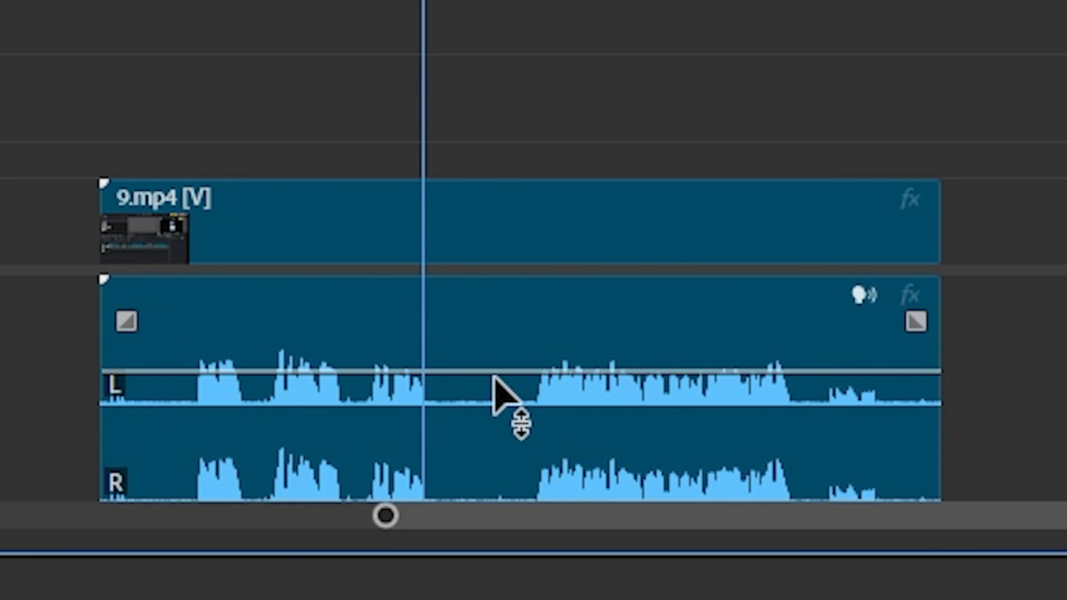
# Step: Split 9.mp4 where the silence begins and ripple-trim the second part's start to where speech resumes
pyautogui.hotkey('ctrl', 'k')
pyautogui.moveTo(425, 3); pyautogui.dragTo(536, 2)
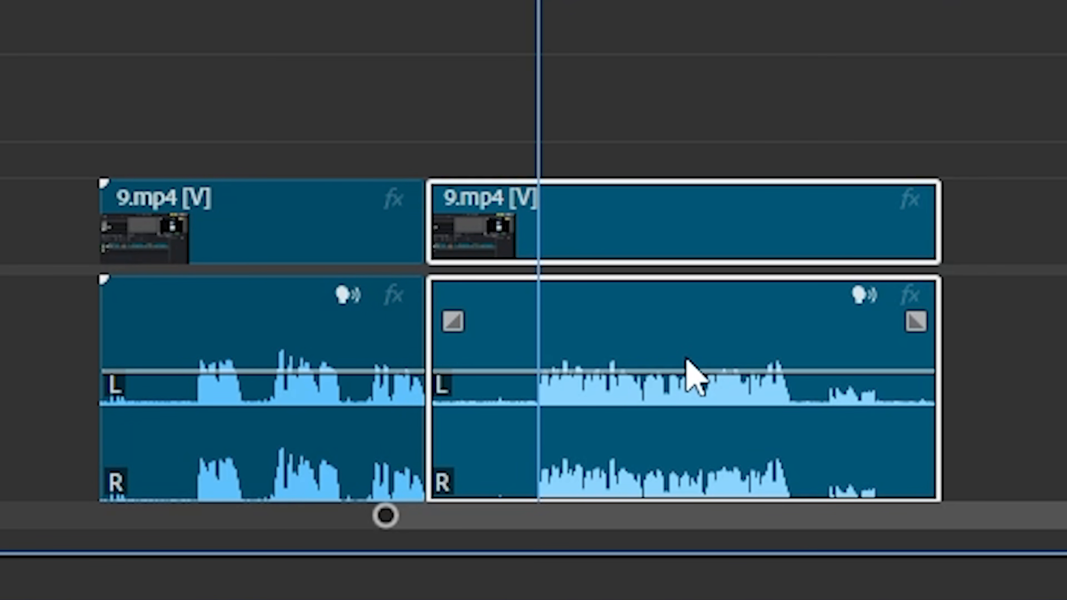
pyautogui.press('q')
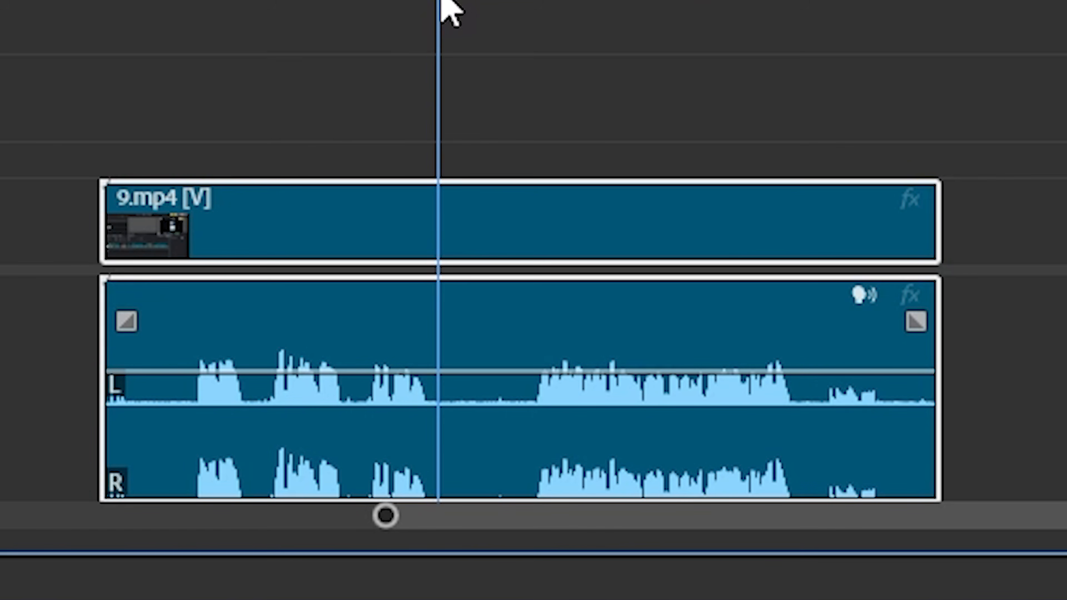
# Step: Split 9.mp4 at the start of the silence and position the playhead where speech resumes
pyautogui.moveTo(440, 1); pyautogui.dragTo(426, 1)
pyautogui.hotkey('ctrl', 'k')
pyautogui.moveTo(426, 1); pyautogui.dragTo(538, 19)
pyautogui.hotkey('ctrl', 'k')
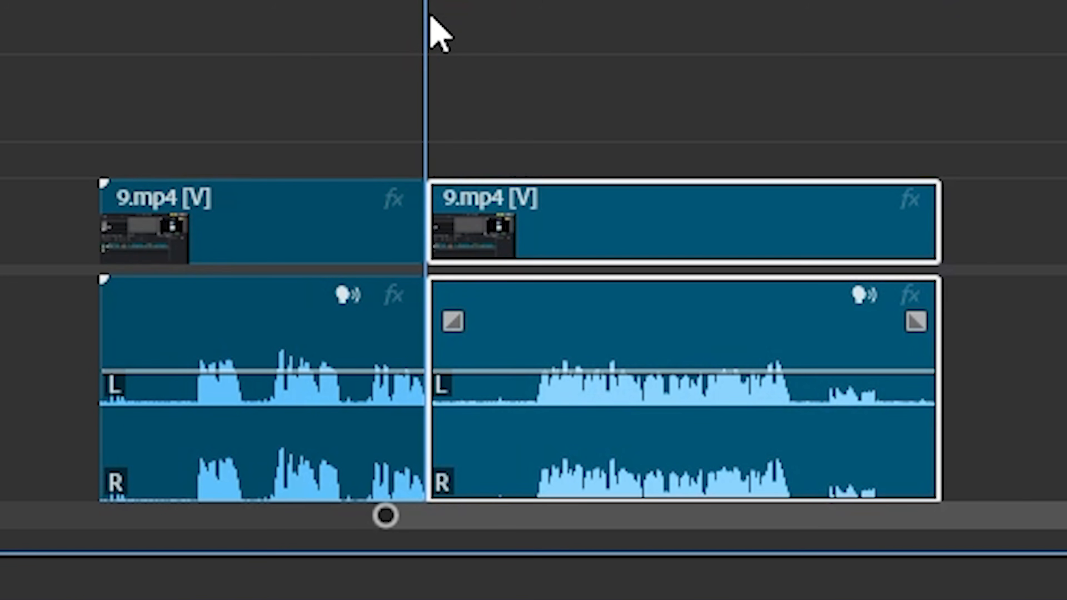
pyautogui.moveTo(430, 16); pyautogui.dragTo(537, 34)
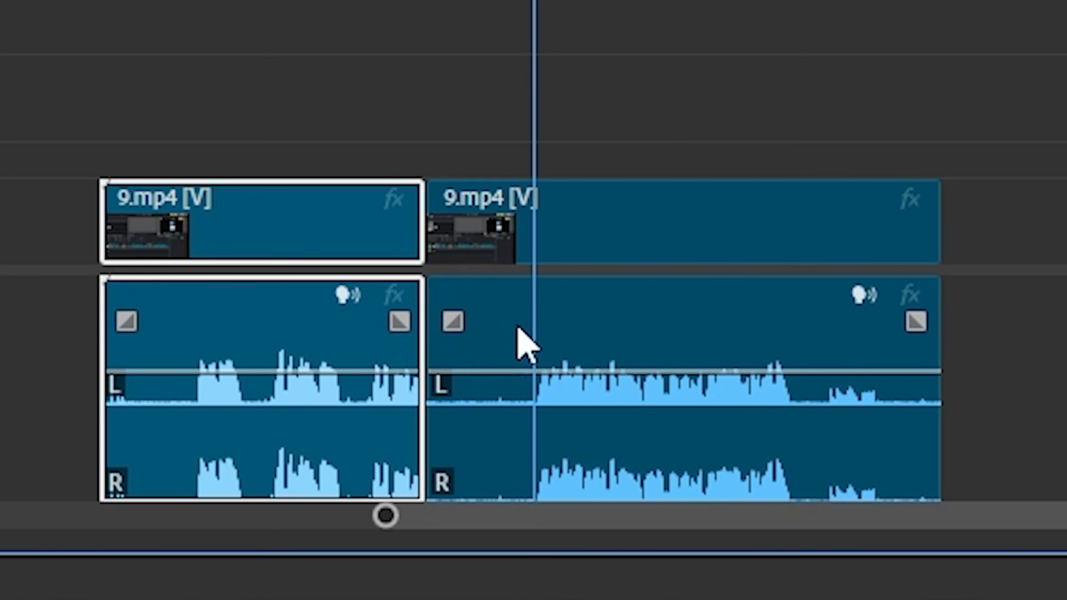
# Step: Replace the split with one where speech resumes, and ripple-trim the first part's end back to the start of the silence
pyautogui.hotkey('ctrl', 'z')
pyautogui.moveTo(534, 0); pyautogui.dragTo(422, 2)
pyautogui.hotkey('ctrl', 'k')
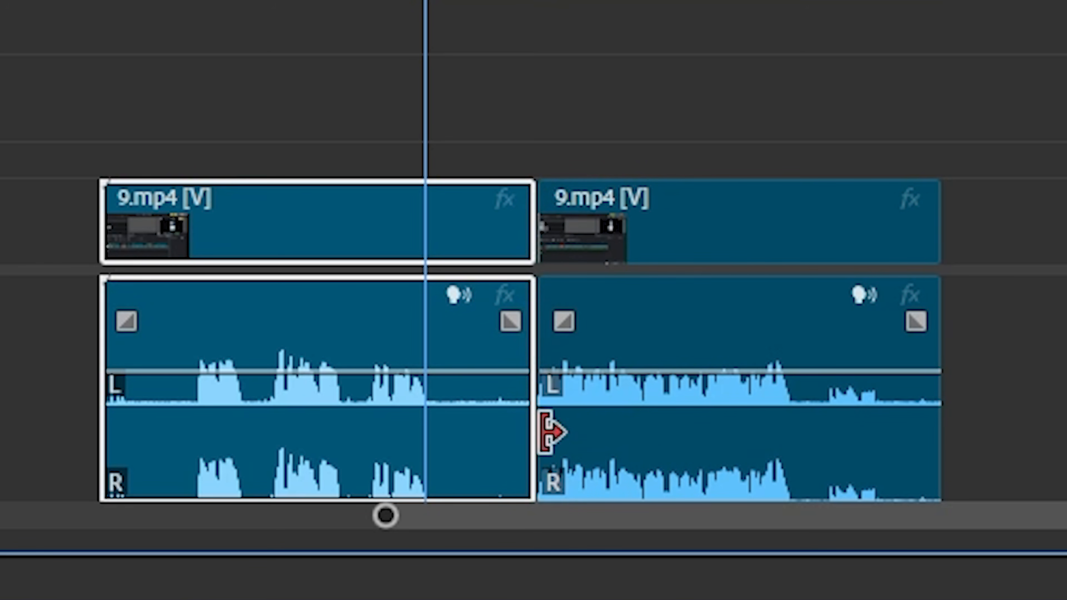
pyautogui.press('w')
# Step: Undo the ripple trim and the split so 9.mp4 is one clip again
pyautogui.moveTo(295, 1); pyautogui.dragTo(452, 61)
pyautogui.hotkey('ctrl', 'z')
pyautogui.hotkey('ctrl', 'z')
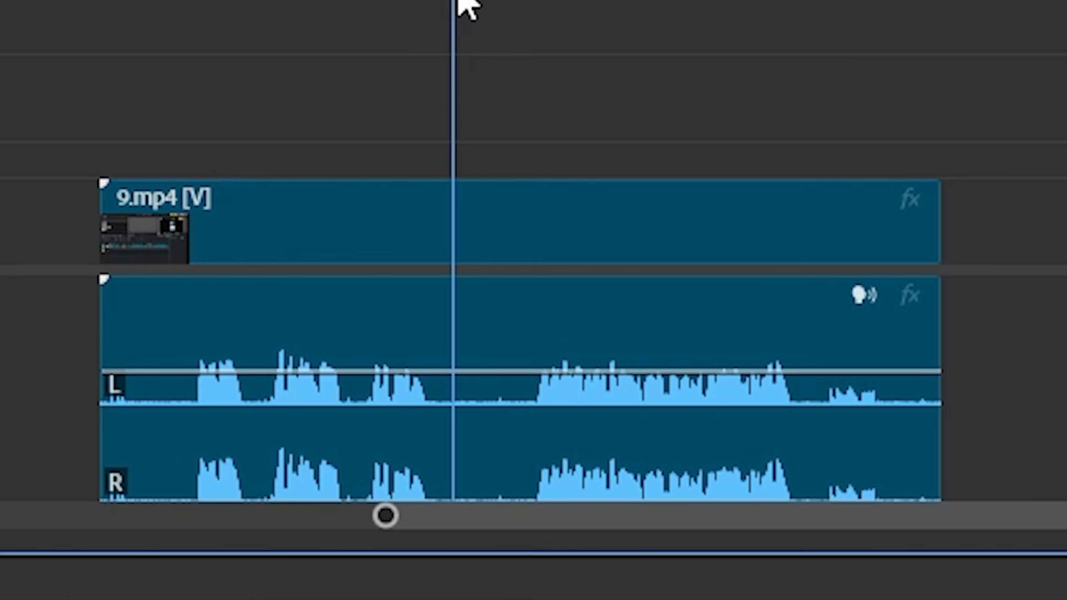
# Step: Work through 9.mp4, repeatedly ripple-trimming its start to the playhead and splitting it, and delete the leftover piece
pyautogui.moveTo(458, 1); pyautogui.dragTo(586, 67)
pyautogui.press('q')
pyautogui.hotkey('ctrl', 'k')
pyautogui.press('q')
pyautogui.hotkey('ctrl', 'k')
pyautogui.press('q')
pyautogui.hotkey('ctrl', 'k')
pyautogui.press('q')
pyautogui.hotkey('ctrl', 'k')
pyautogui.press('q')
pyautogui.hotkey('ctrl', 'k')
pyautogui.press('Delete')
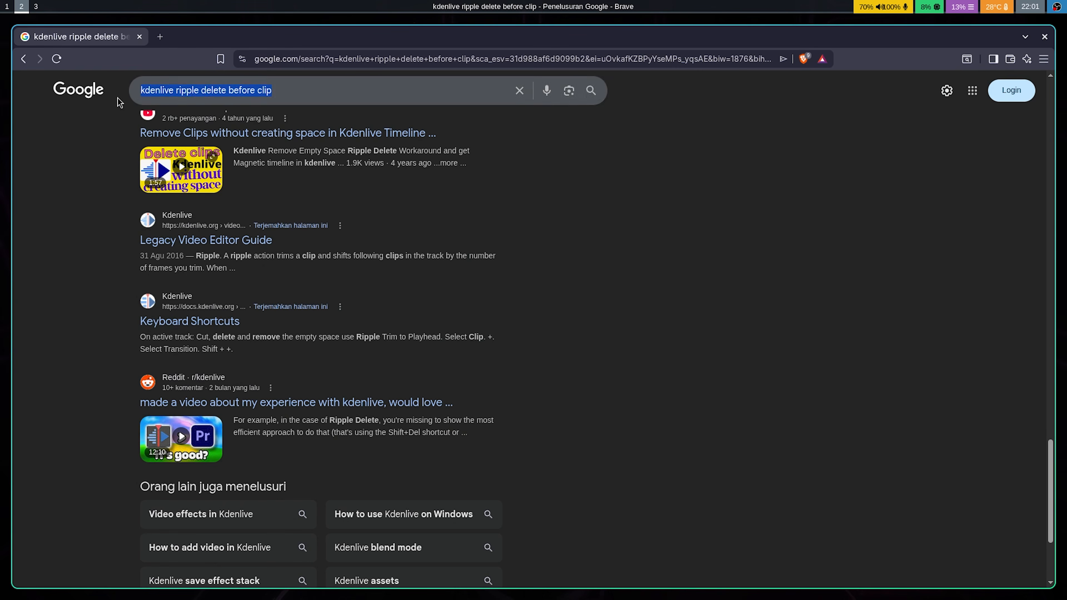
# Step: Switch to the Brave browser, search Google for "ripple delete before and after cursor kdenlive", and read the section on ripple trimming
pyautogui.write('ripple delete before and after cursor kdenlive')
pyautogui.press('Return')
pyautogui.moveTo(140, 193); pyautogui.dragTo(473, 207)
pyautogui.click(344, 326)
pyautogui.scroll(-2, 269, 337)
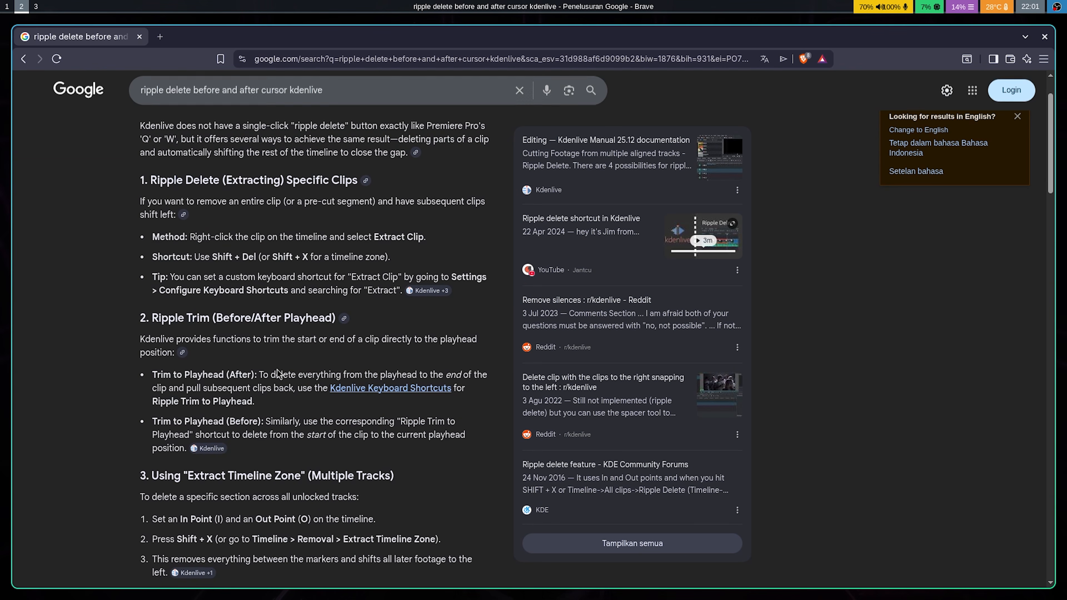
pyautogui.moveTo(258, 374); pyautogui.dragTo(427, 374)
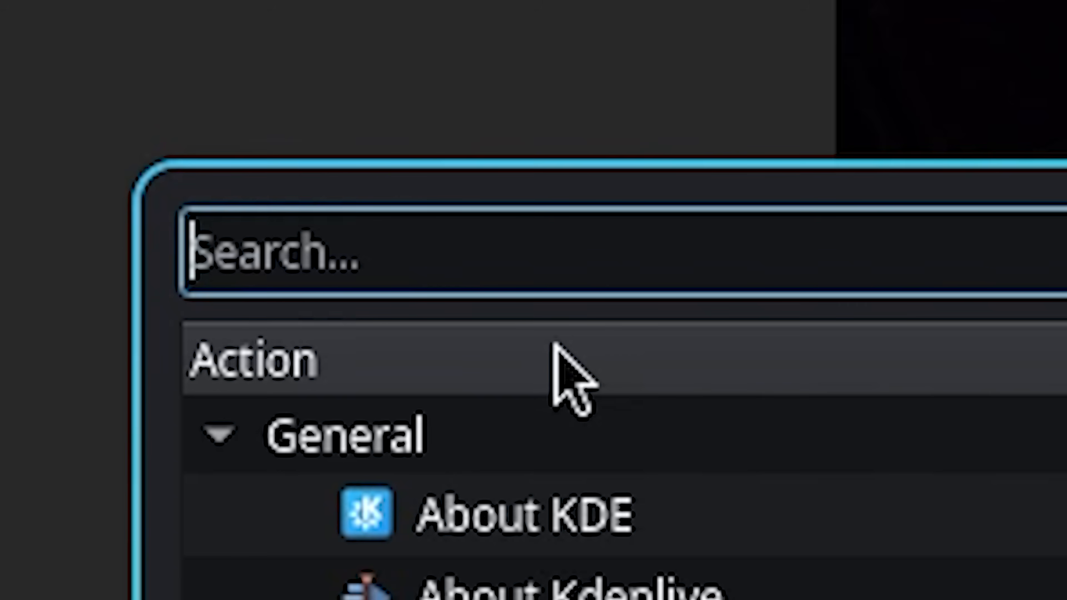
# Step: Assign X as the custom shortcut for Extract Clip, reassigning it from the Razor Tool, and save the shortcut settings
pyautogui.write('extract')
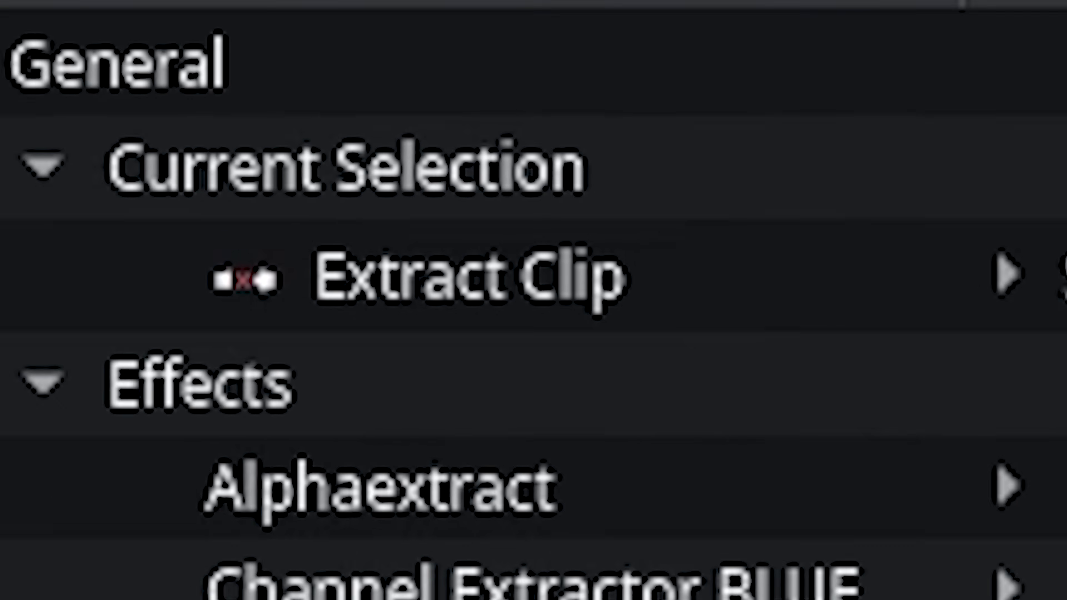
pyautogui.click(756, 227)
pyautogui.click(512, 439)
pyautogui.press('x')
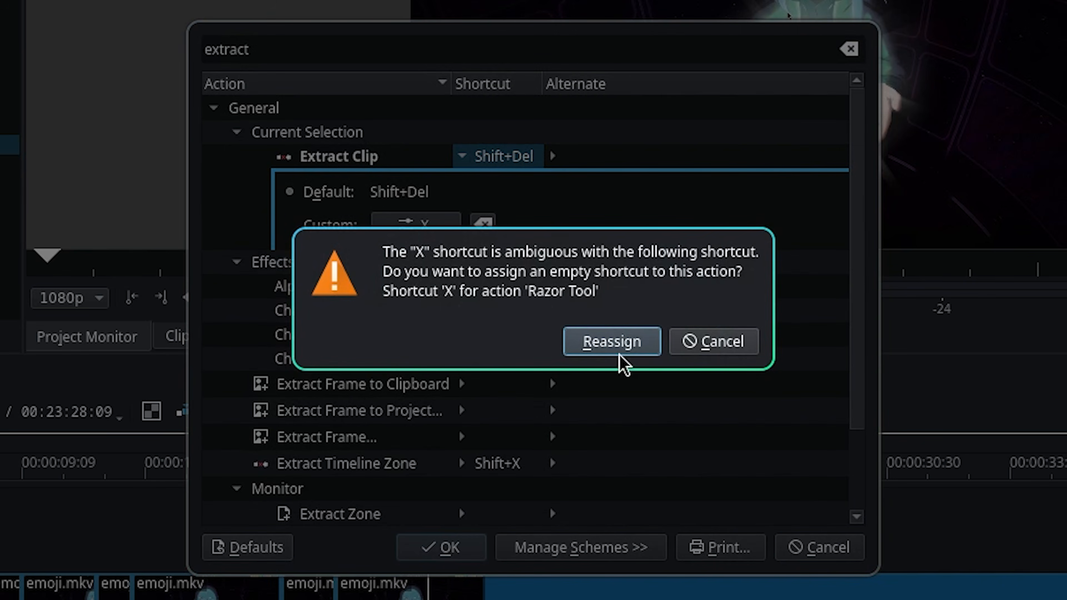
pyautogui.click(622, 360)
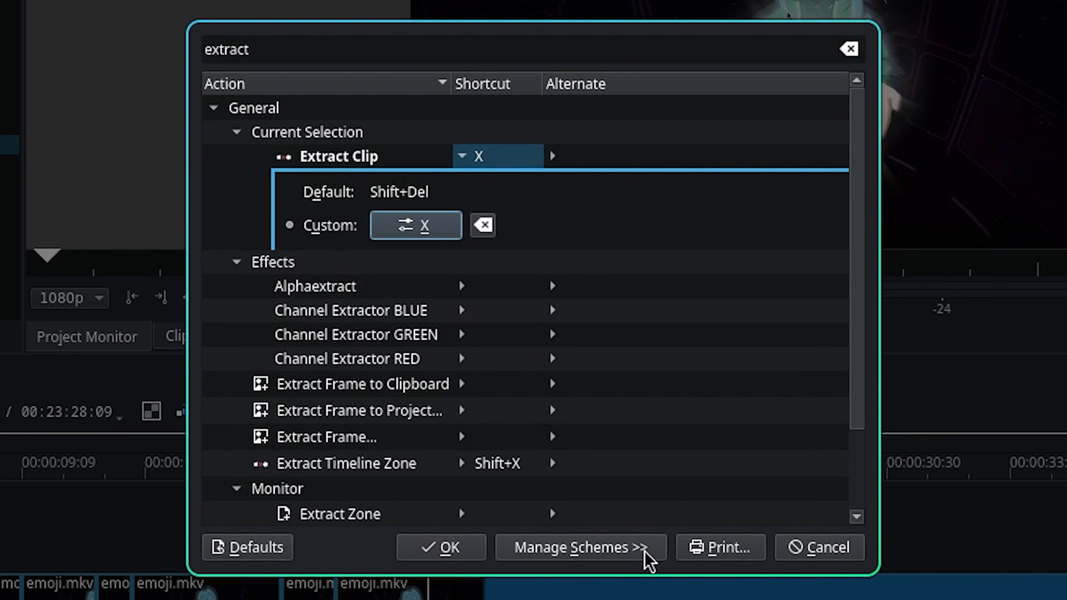
pyautogui.click(443, 547)
pyautogui.moveTo(383, 463); pyautogui.dragTo(295, 460)
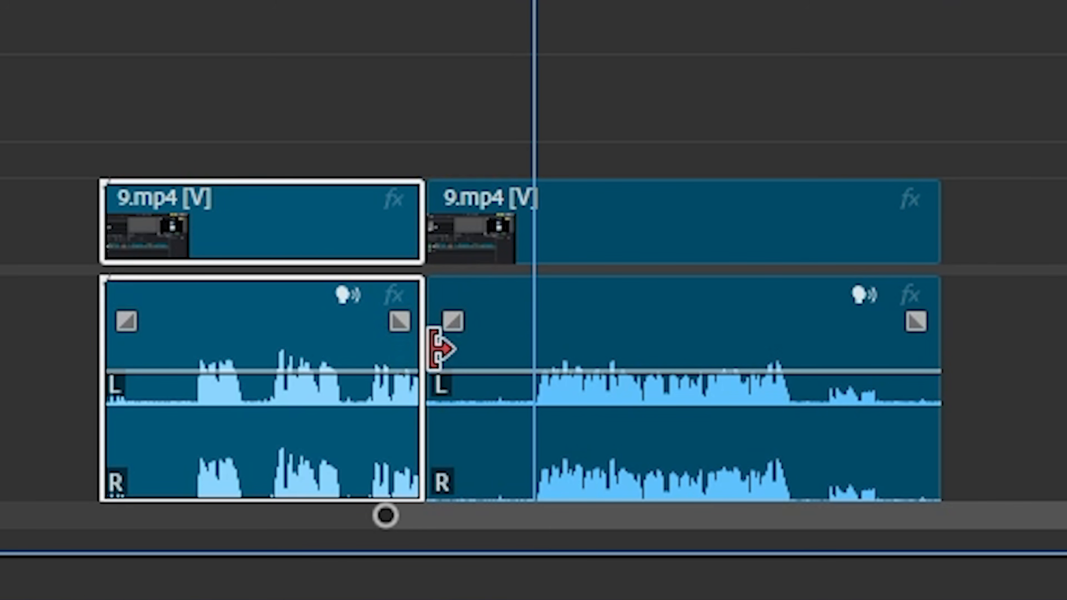
# Step: Set custom shortcuts W for Resize Item End and Q for Resize Item Start, and save the shortcut settings
pyautogui.write('resize')
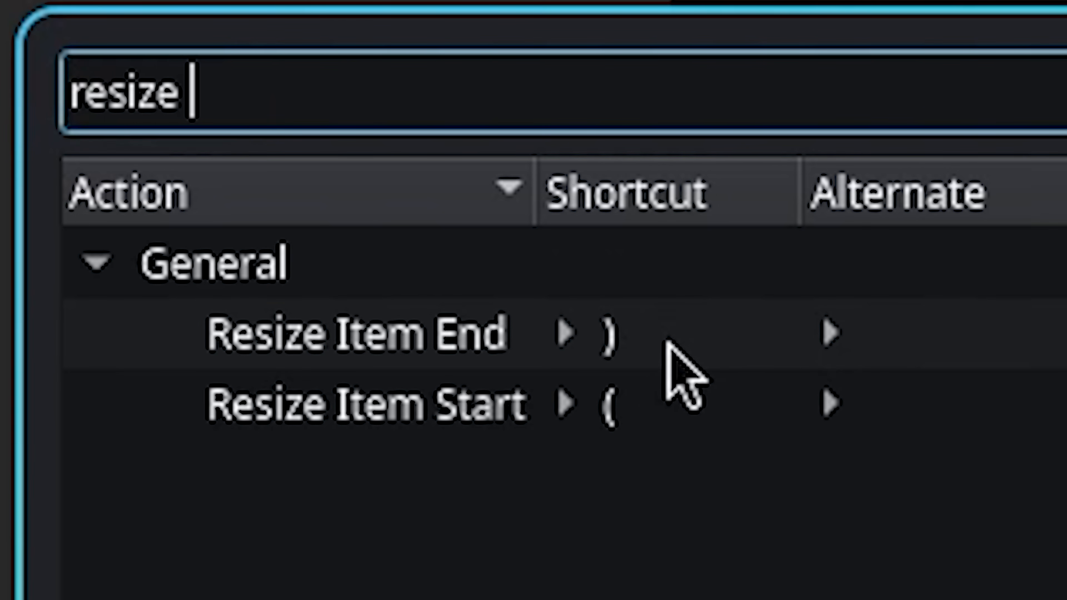
pyautogui.click(655, 344)
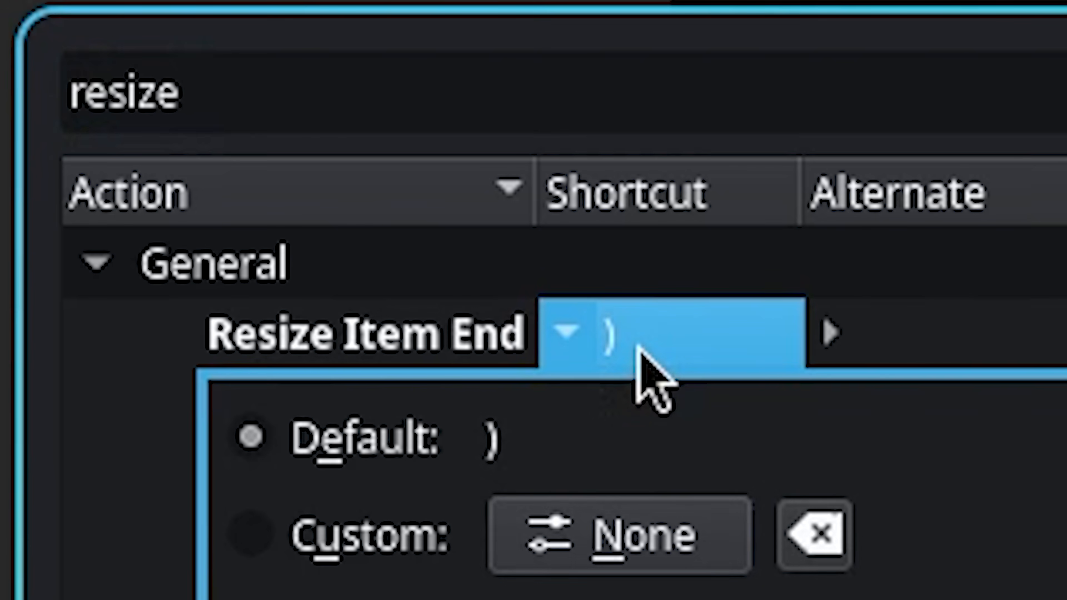
pyautogui.click(600, 518)
pyautogui.press('w')
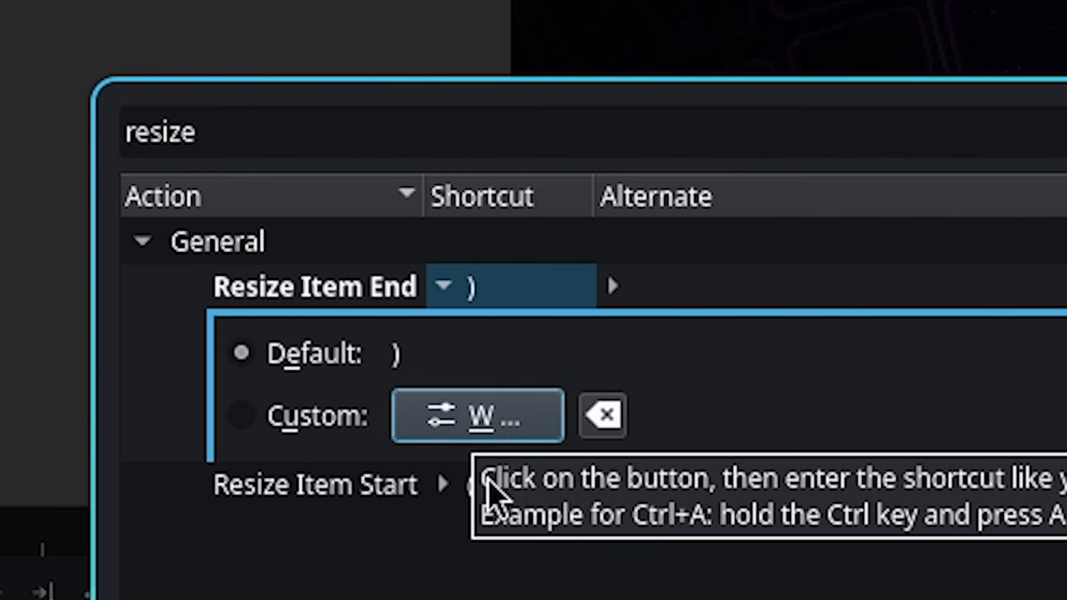
pyautogui.click(475, 487)
pyautogui.click(470, 479)
pyautogui.press('q')
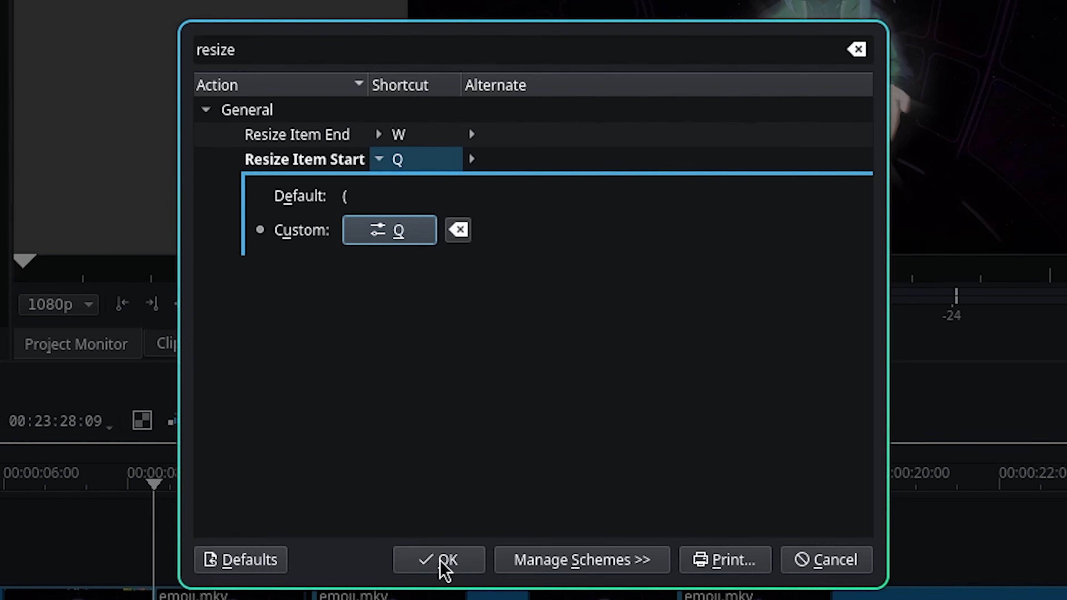
pyautogui.click(445, 559)
# Step: Undo the last edit on the emoji.mkv clips and resize the clip's start to the playhead
pyautogui.moveTo(674, 198); pyautogui.dragTo(161, 180)
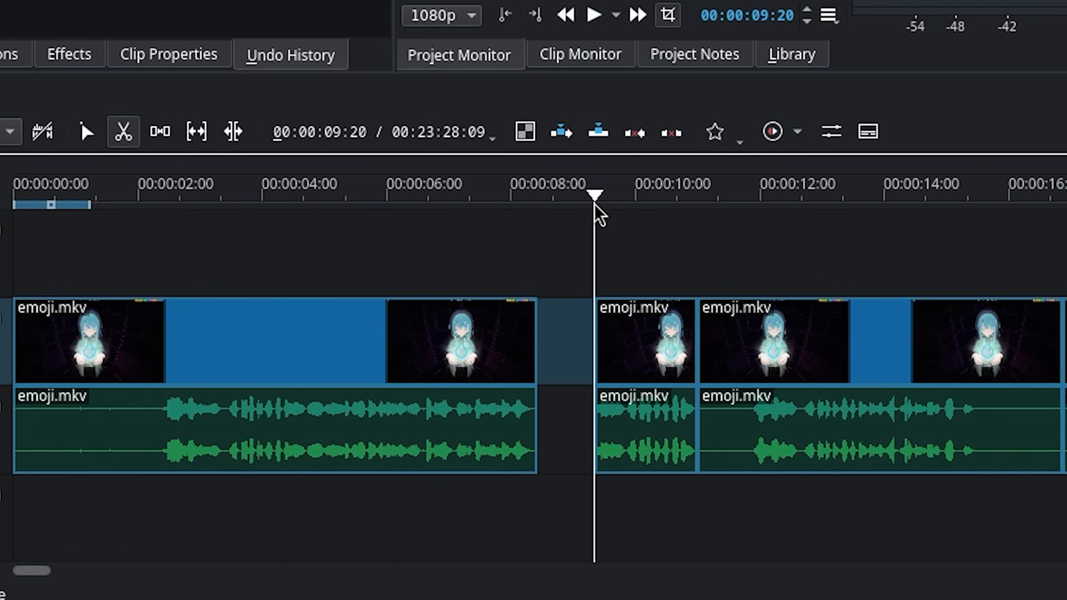
pyautogui.hotkey('ctrl', 'z')
pyautogui.press('q')
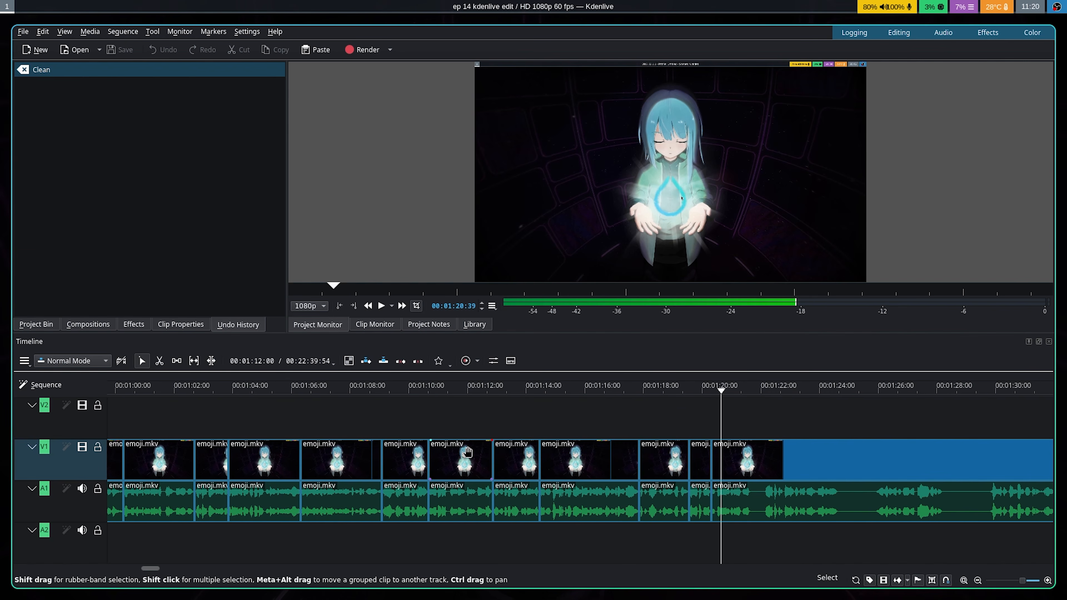
# Step: Review the entire cut emoji.mkv timeline, save the project, and return the playhead to the start
pyautogui.hscroll(3, 449, 454)
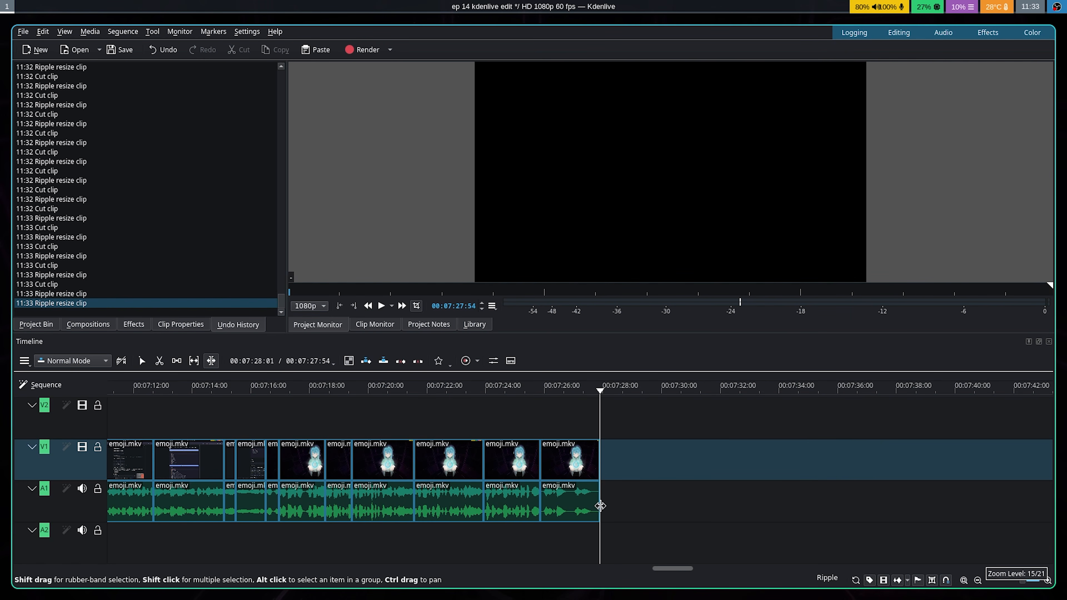
pyautogui.scroll(-10, 573, 506)
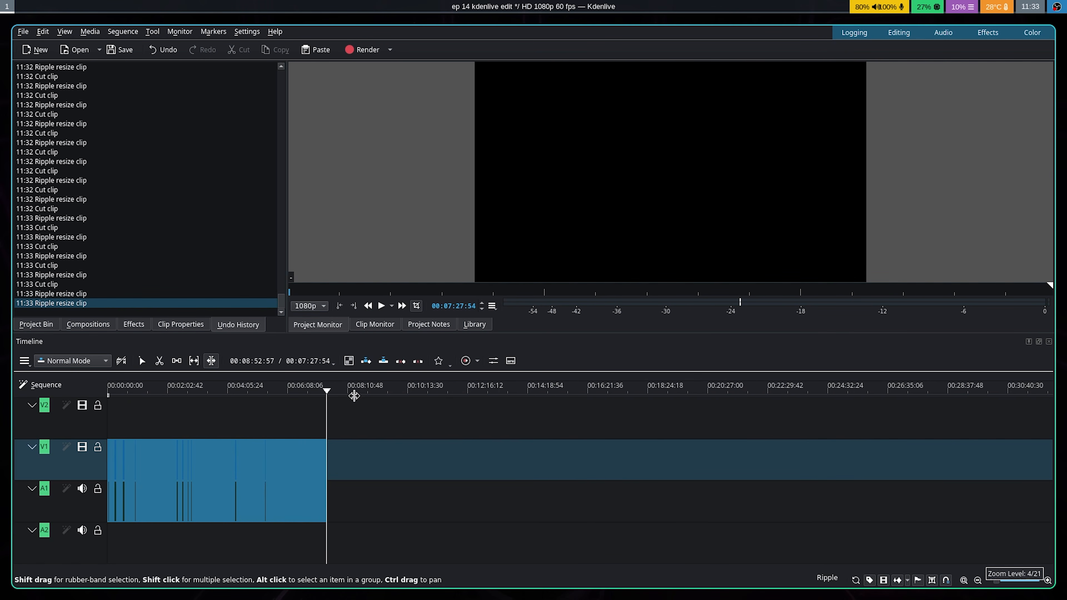
pyautogui.scroll(5, 181, 448)
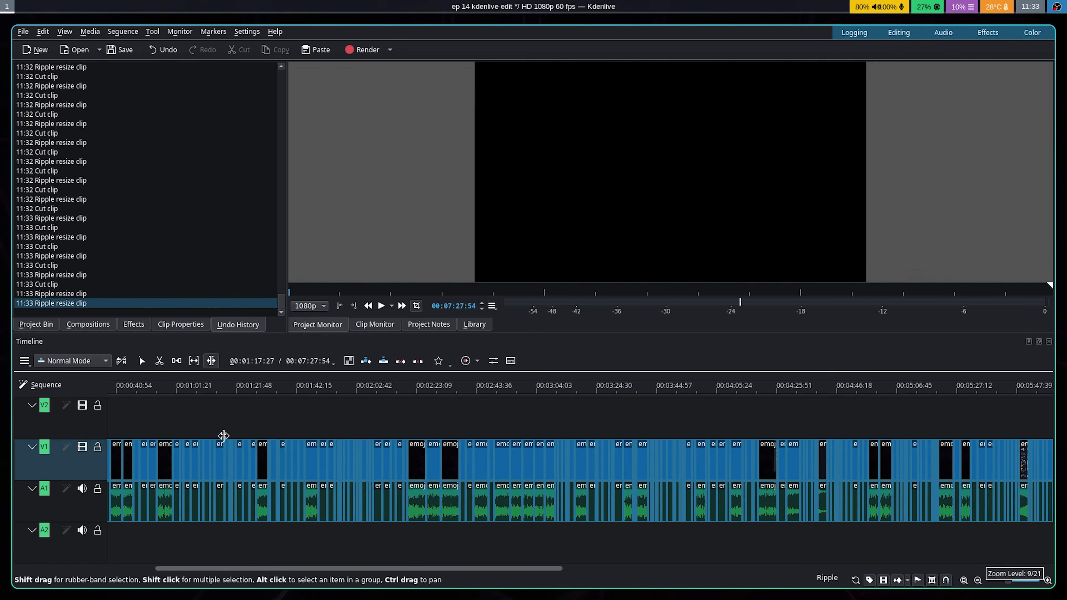
pyautogui.scroll(-1, 213, 461)
pyautogui.press('s')
pyautogui.hotkey('ctrl', 's')
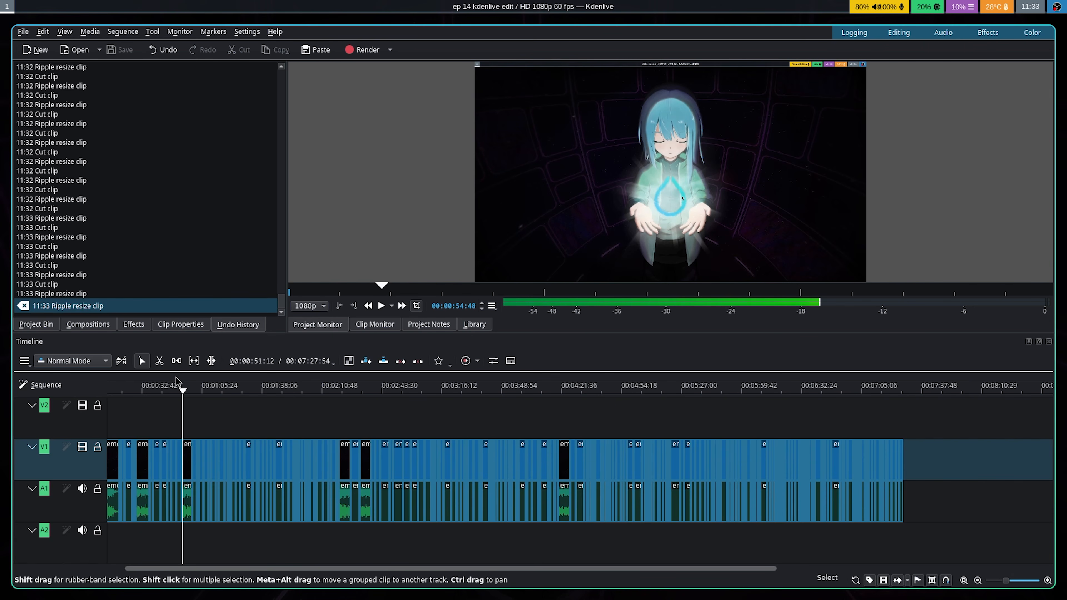
pyautogui.press('Home')
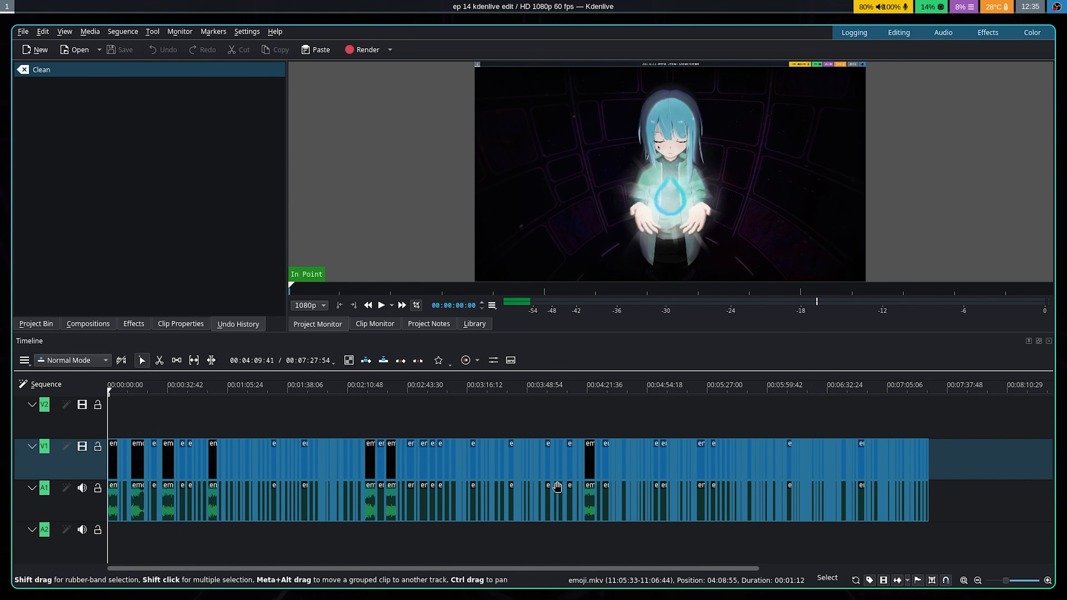
# Step: Play the opening of the edit and extract the short second emoji.mkv clip so no gap remains
pyautogui.press('space')
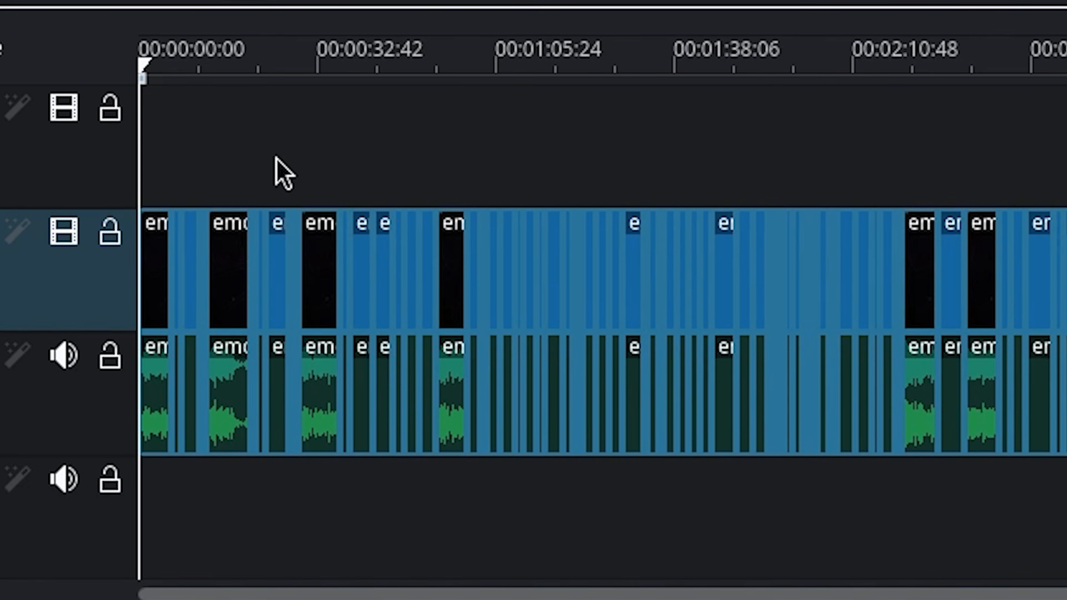
pyautogui.keyDown('ctrl'); pyautogui.scroll(6, 156, 429); pyautogui.keyUp('ctrl')
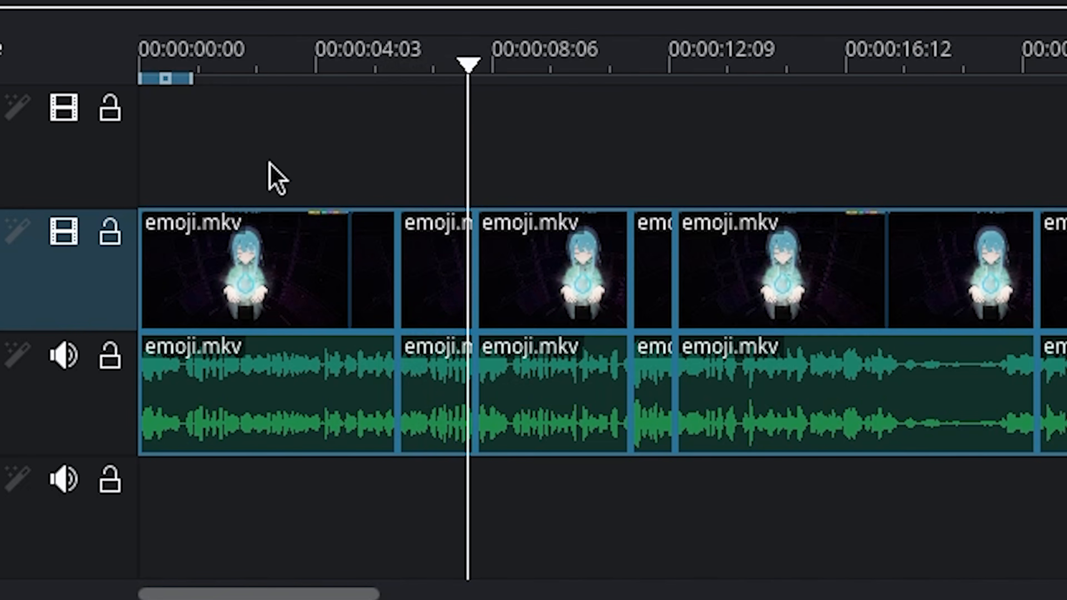
pyautogui.moveTo(440, 59); pyautogui.dragTo(385, 63)
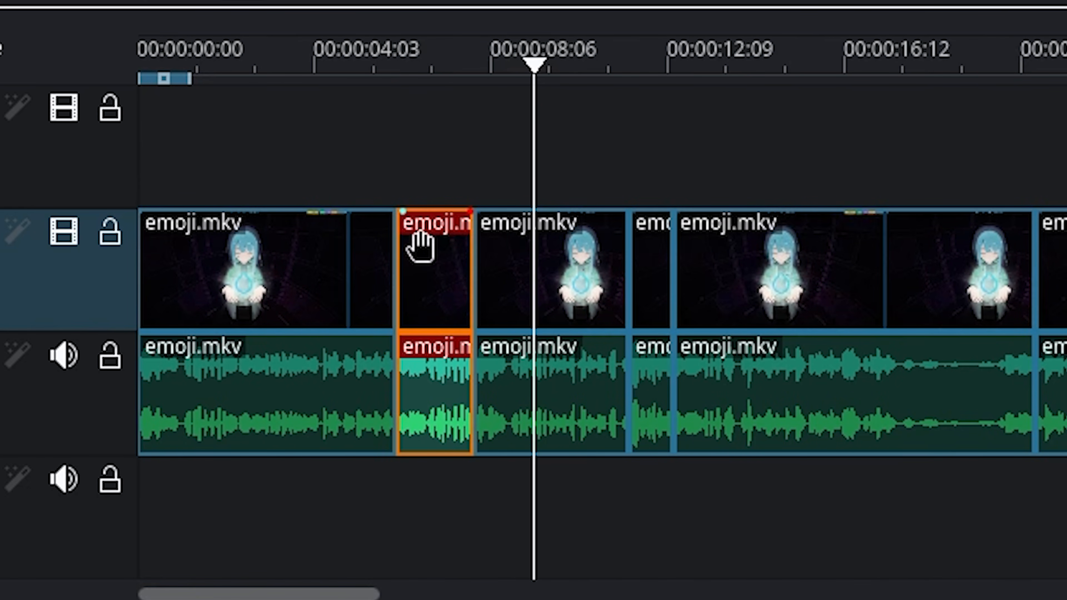
pyautogui.press('Delete')
pyautogui.click(357, 175)
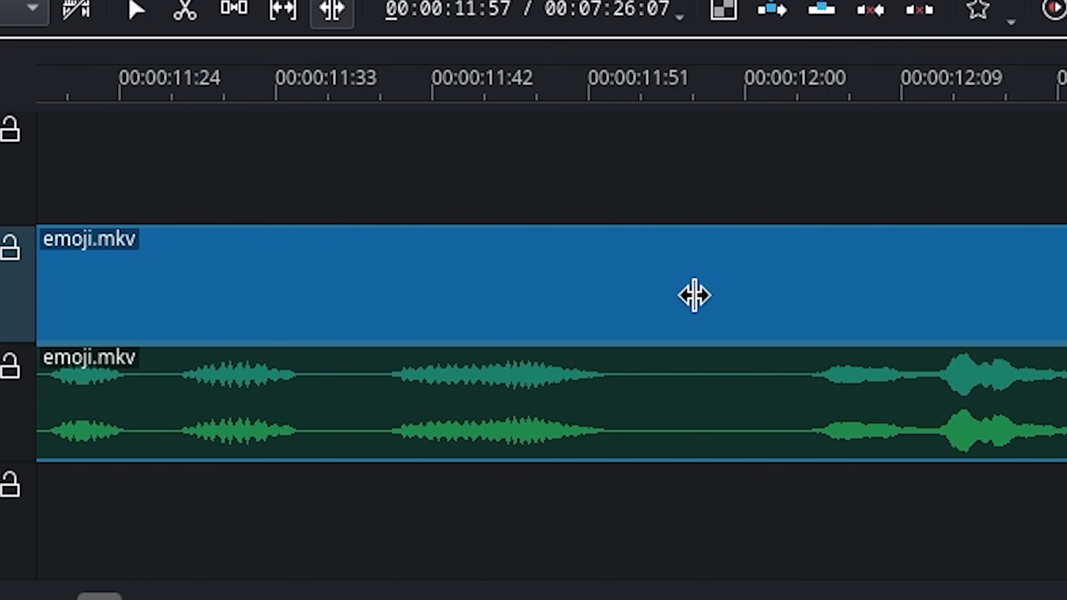
# Step: Split the emoji.mkv clip at the pause near 00:00:11:57, ripple-trim the silence, and play back the cut
pyautogui.click(629, 91)
pyautogui.hotkey('shift', 'r')
pyautogui.moveTo(617, 95); pyautogui.dragTo(810, 123)
pyautogui.click(466, 96)
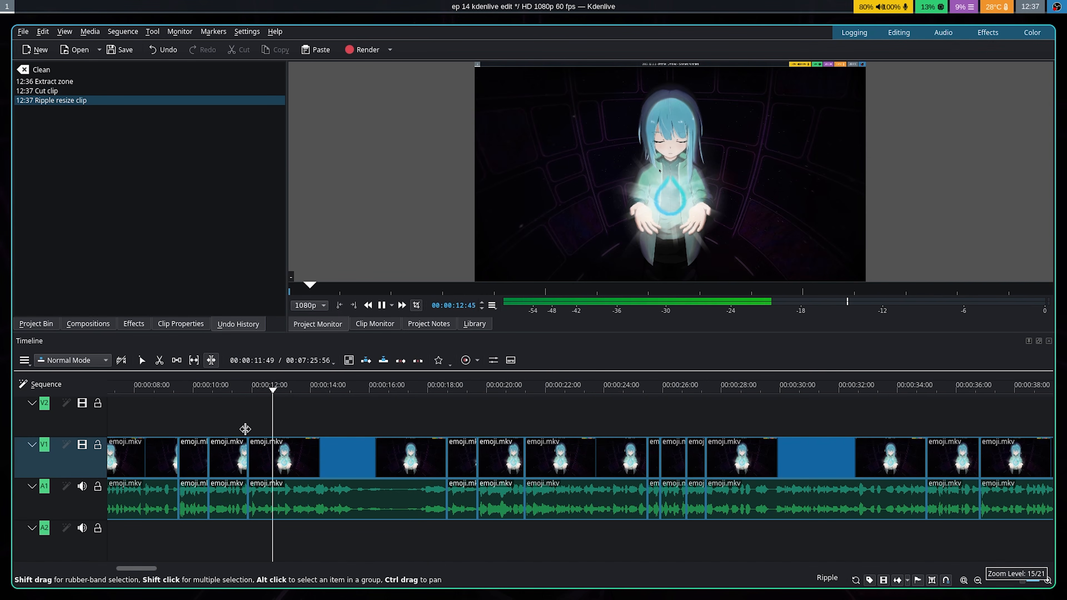
pyautogui.click(194, 391)
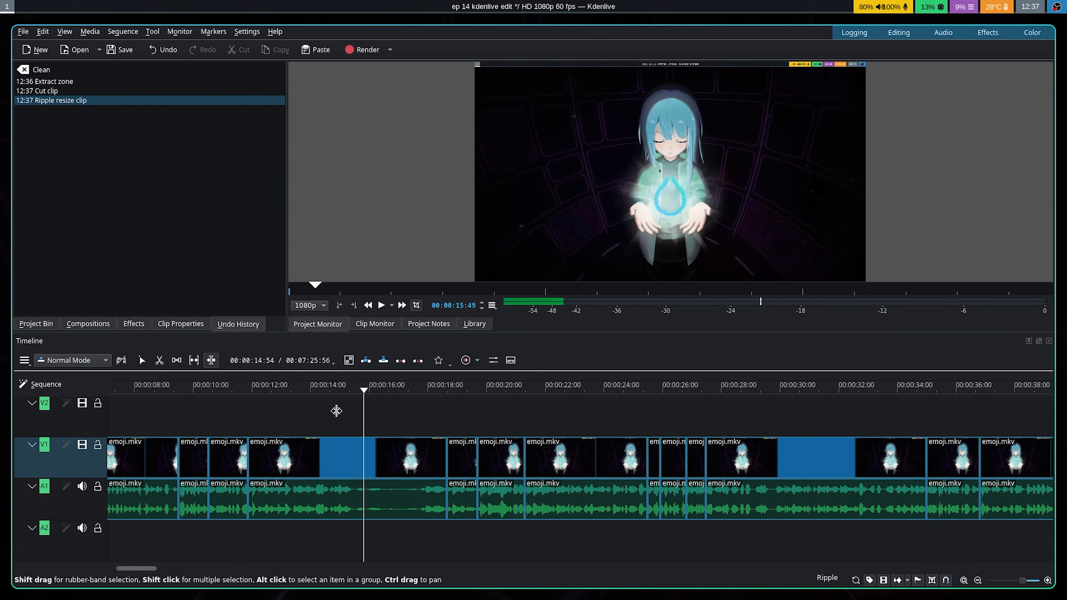
pyautogui.press('space')
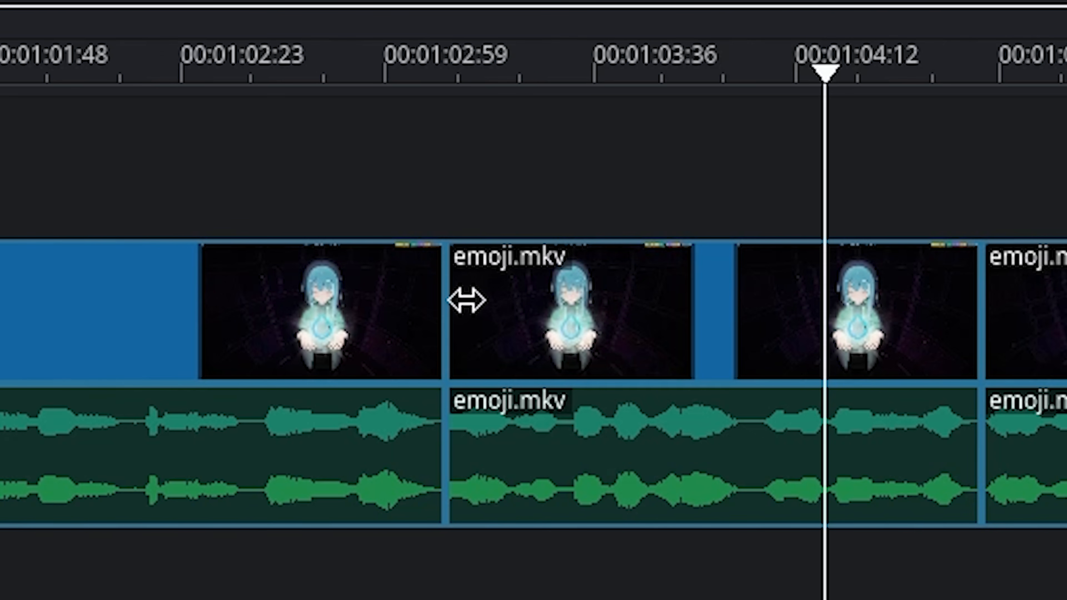
# Step: Try to shift the emoji.mkv clips around 00:01:04 with the Spacer tool
pyautogui.scroll(-7, 466, 298)
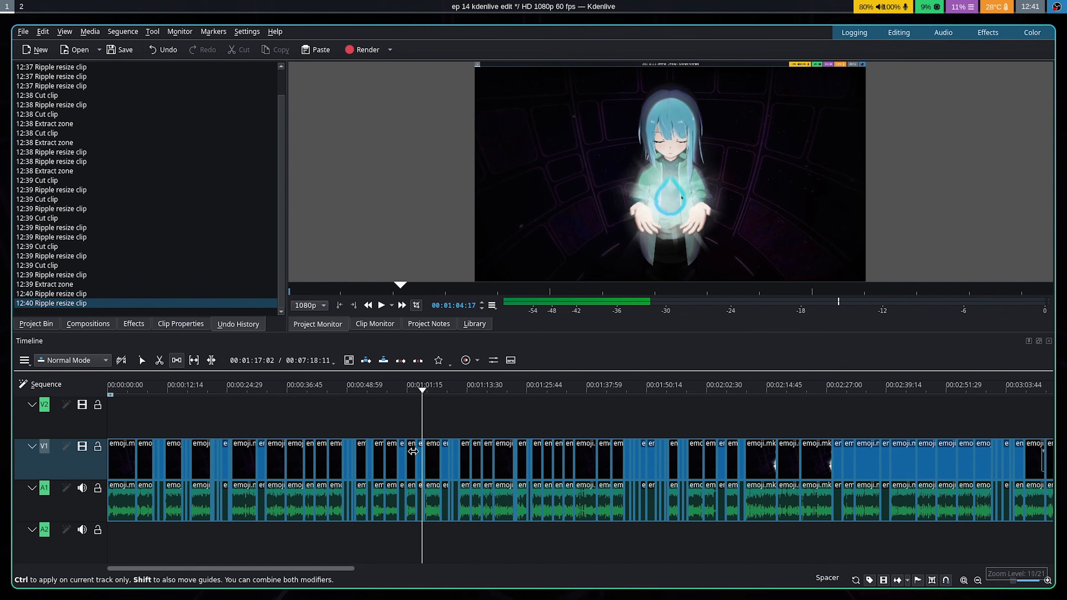
pyautogui.scroll(6, 416, 453)
pyautogui.moveTo(309, 461)
pyautogui.mouseDown()
pyautogui.moveTo(372, 464)
pyautogui.moveTo(327, 463)
pyautogui.mouseUp()
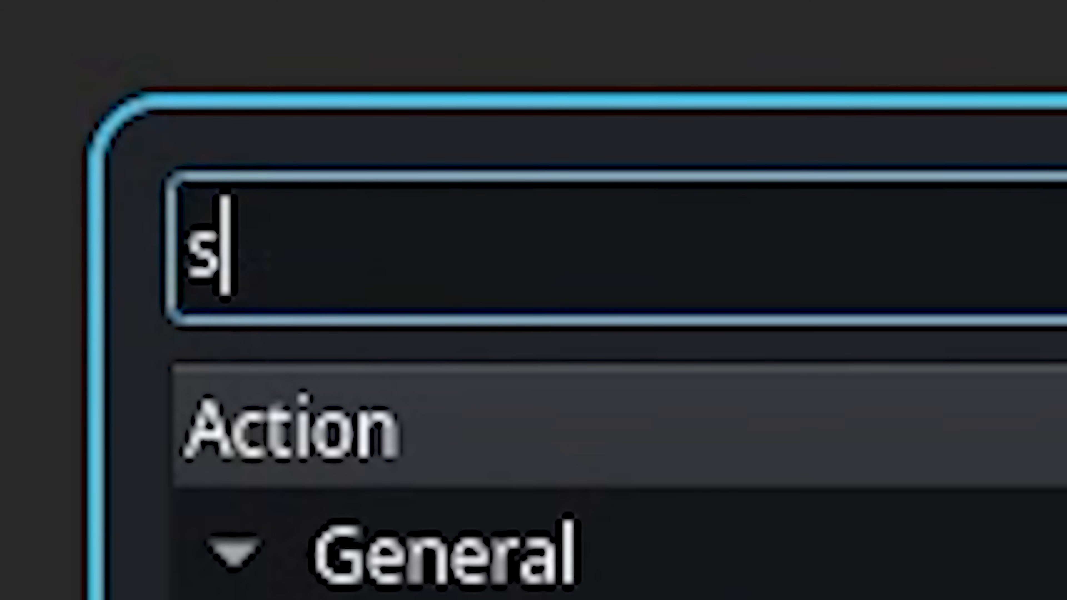
# Step: Assign A as the custom shortcut for the Spacer Tool, accept the reassignment, and save the shortcut settings
pyautogui.write('pacer')
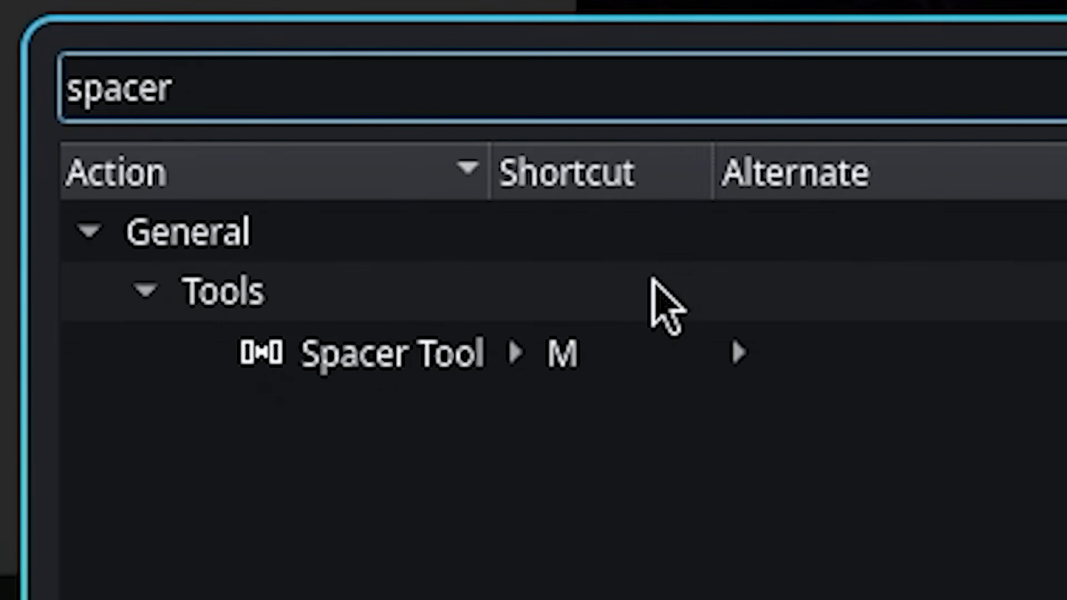
pyautogui.click(571, 352)
pyautogui.click(565, 523)
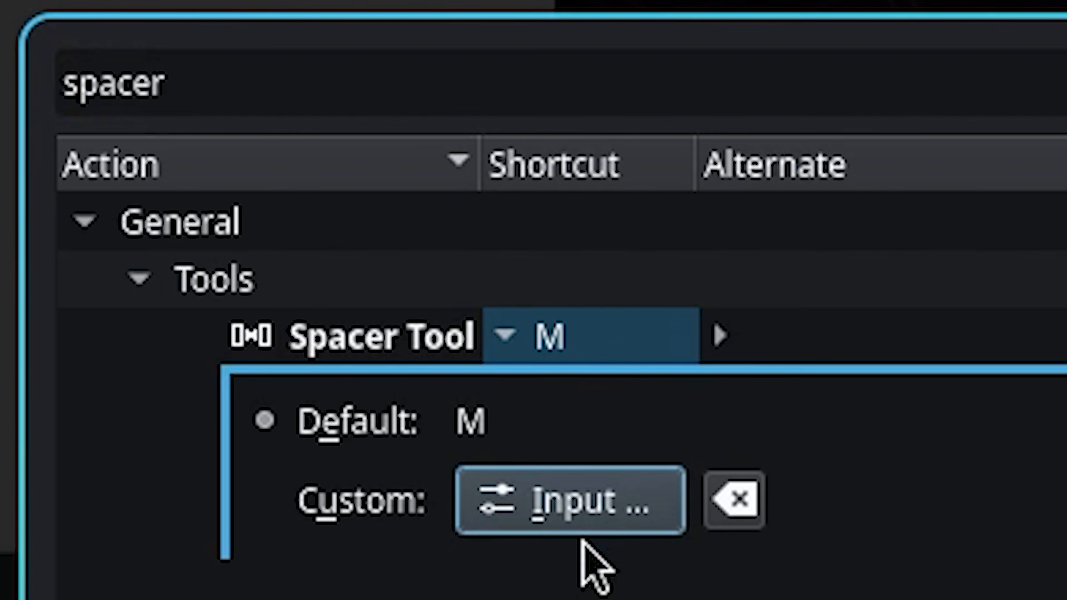
pyautogui.press('a')
pyautogui.click(578, 343)
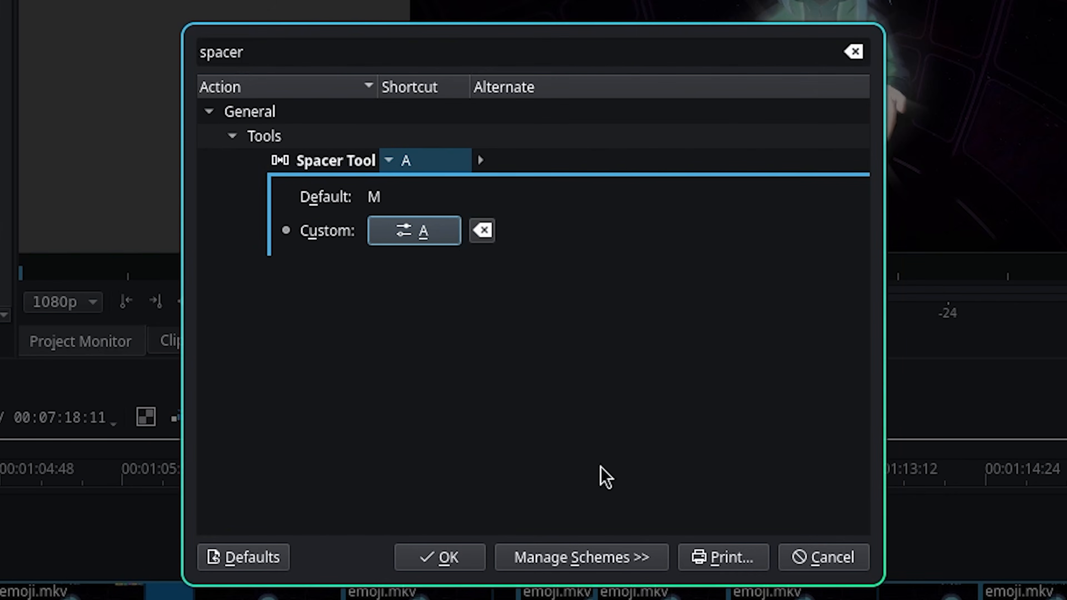
pyautogui.click(457, 561)
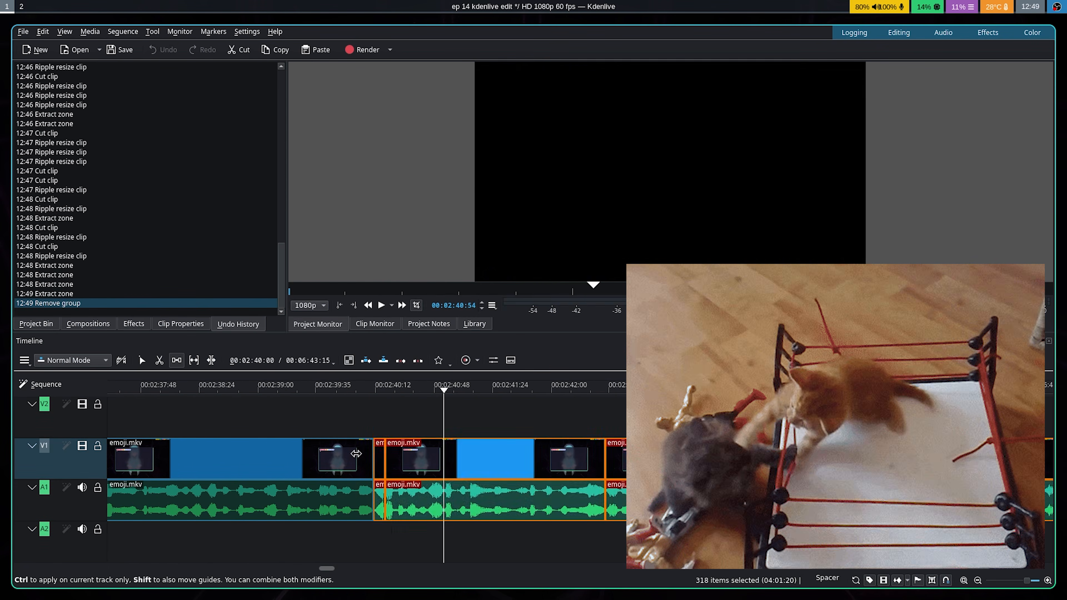
# Step: Continue extracting unwanted parts of the emoji.mkv edit and add a marker near 00:06:11
pyautogui.press('a')
pyautogui.hotkey('shift', 'x')
pyautogui.hotkey('shift', 'x')
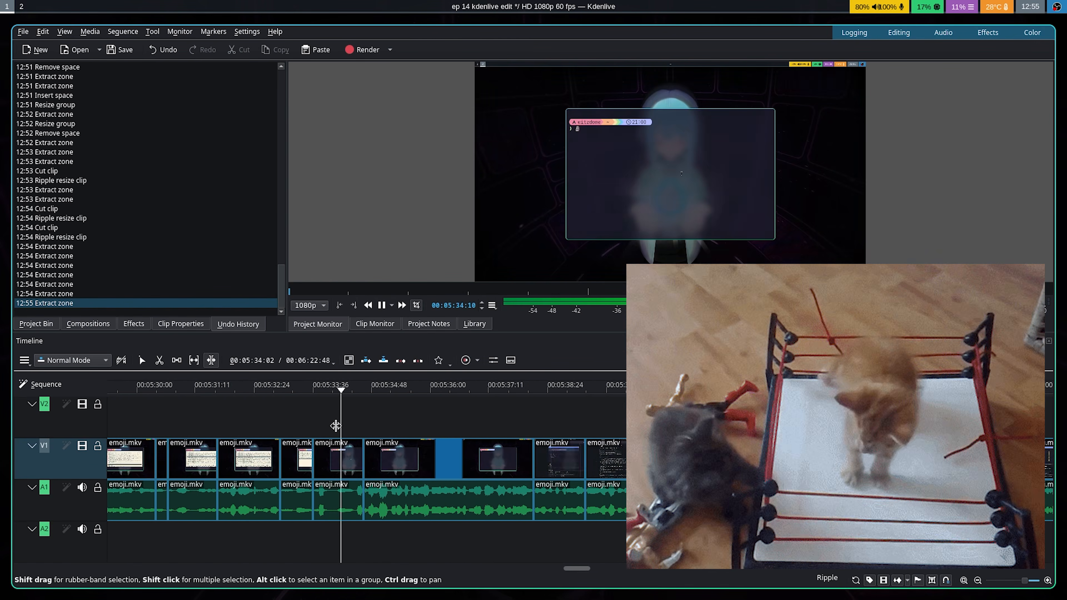
pyautogui.scroll(-2, 771, 410)
pyautogui.press('*')
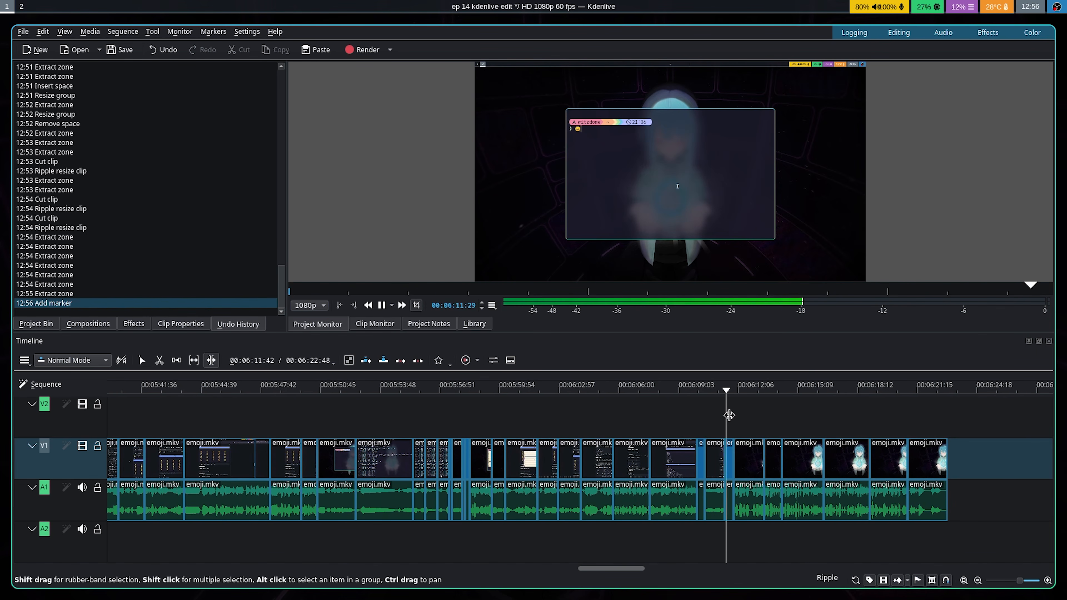
# Step: Play back and check the section of the emoji.mkv edit between about 00:06:10 and 00:06:11
pyautogui.press('space')
pyautogui.moveTo(720, 414); pyautogui.dragTo(706, 413)
pyautogui.press('space')
pyautogui.press('space')
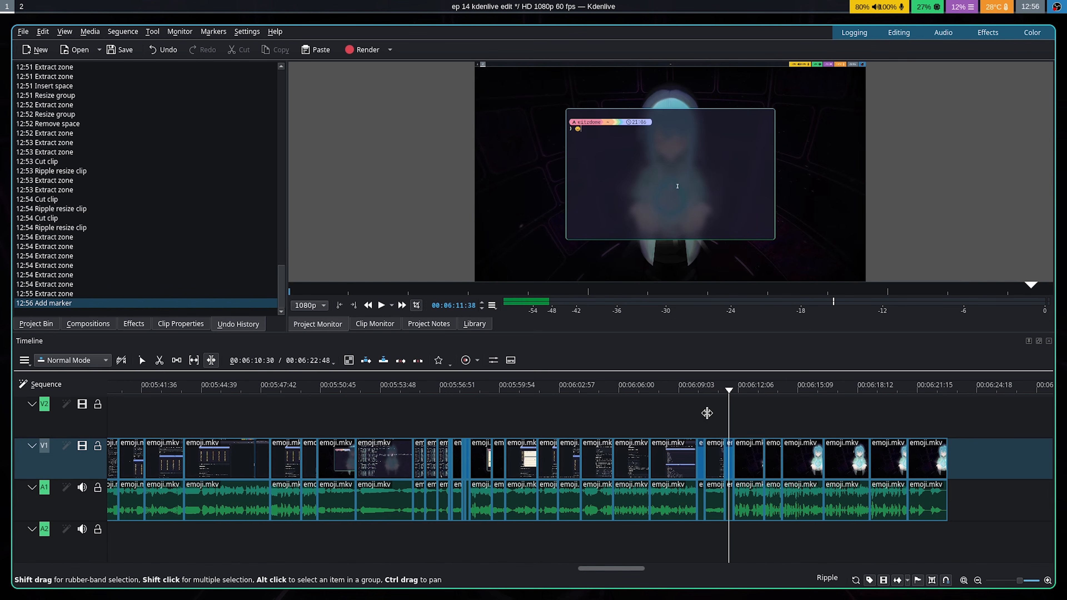
pyautogui.click(706, 413)
# Step: Place the playhead near 00:06:10:37 and select the emoji.mkv clips from there back to about 00:05:40
pyautogui.press('s')
pyautogui.click(714, 430)
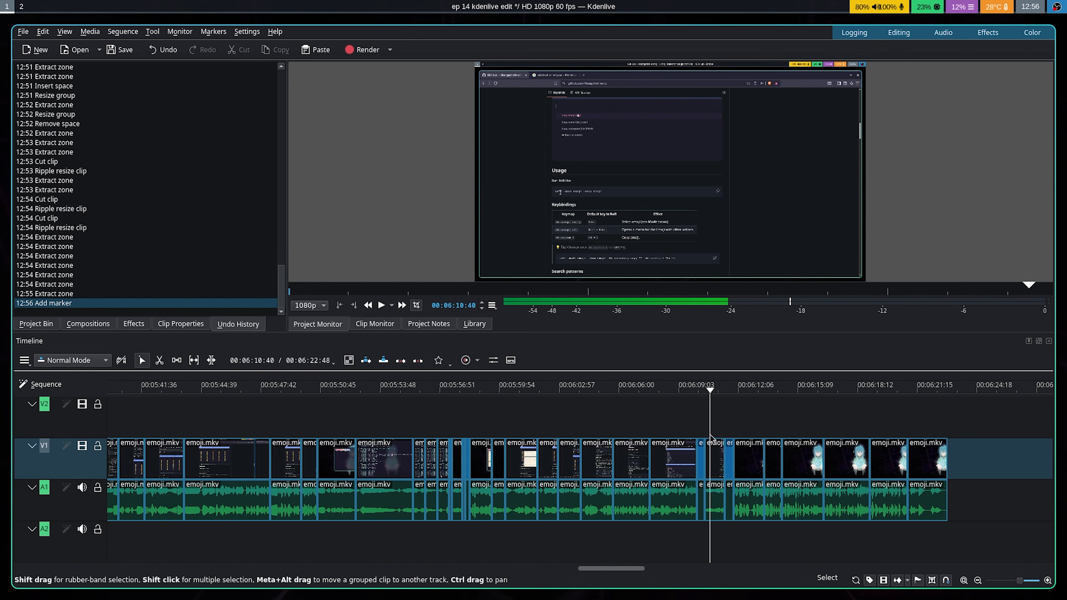
pyautogui.moveTo(710, 436); pyautogui.dragTo(709, 436)
pyautogui.moveTo(717, 437); pyautogui.dragTo(719, 438)
pyautogui.moveTo(669, 463); pyautogui.dragTo(142, 498)
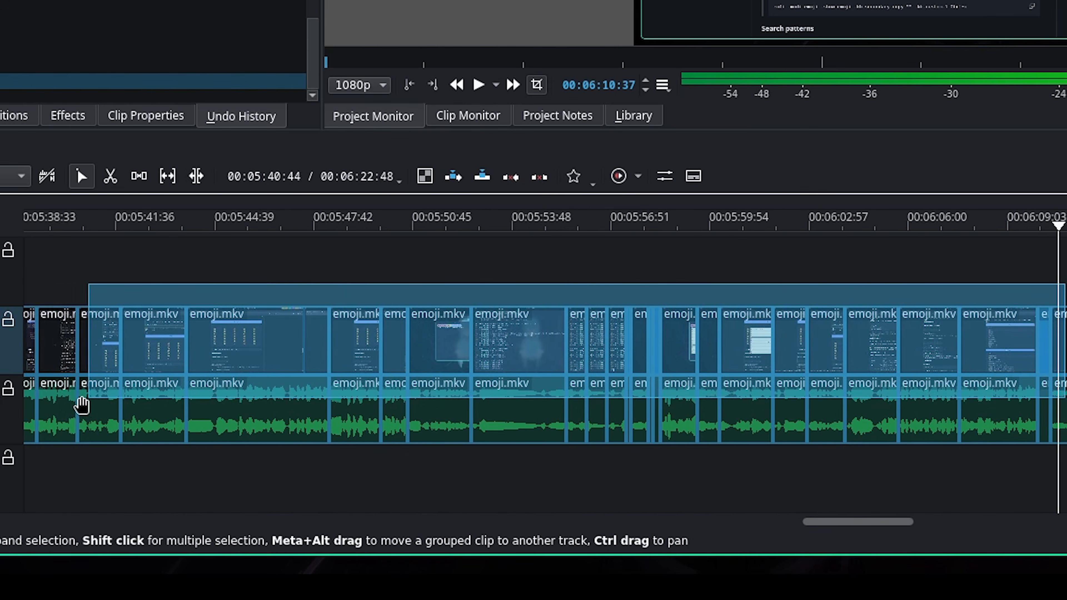
pyautogui.moveTo(82, 406); pyautogui.dragTo(144, 370)
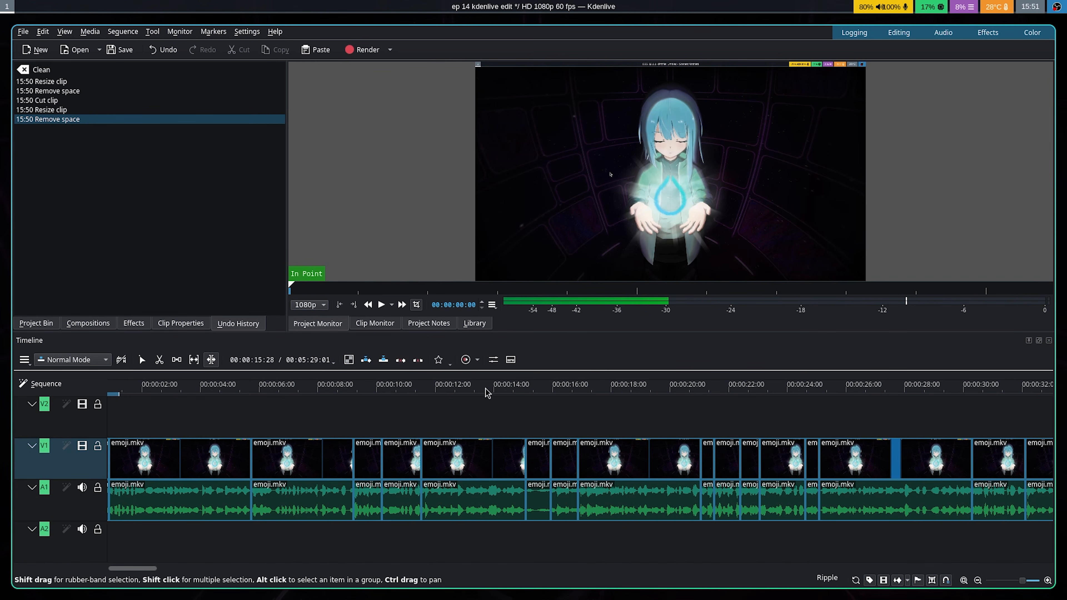
pyautogui.scroll(-5, 416, 496)
pyautogui.scroll(1, 416, 496)
pyautogui.scroll(-2, 406, 499)
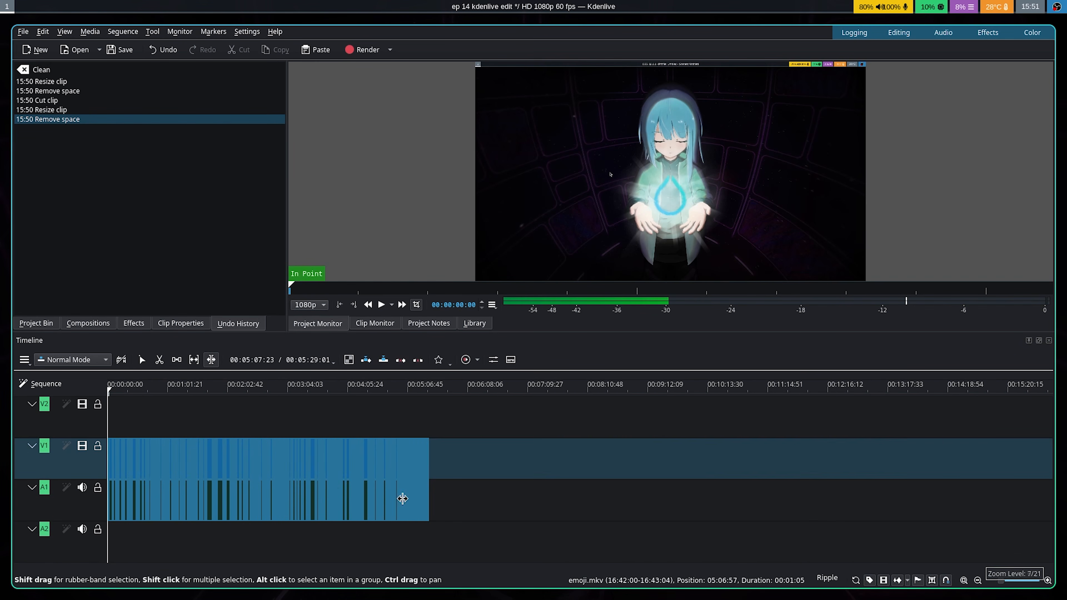
pyautogui.scroll(6, 406, 499)
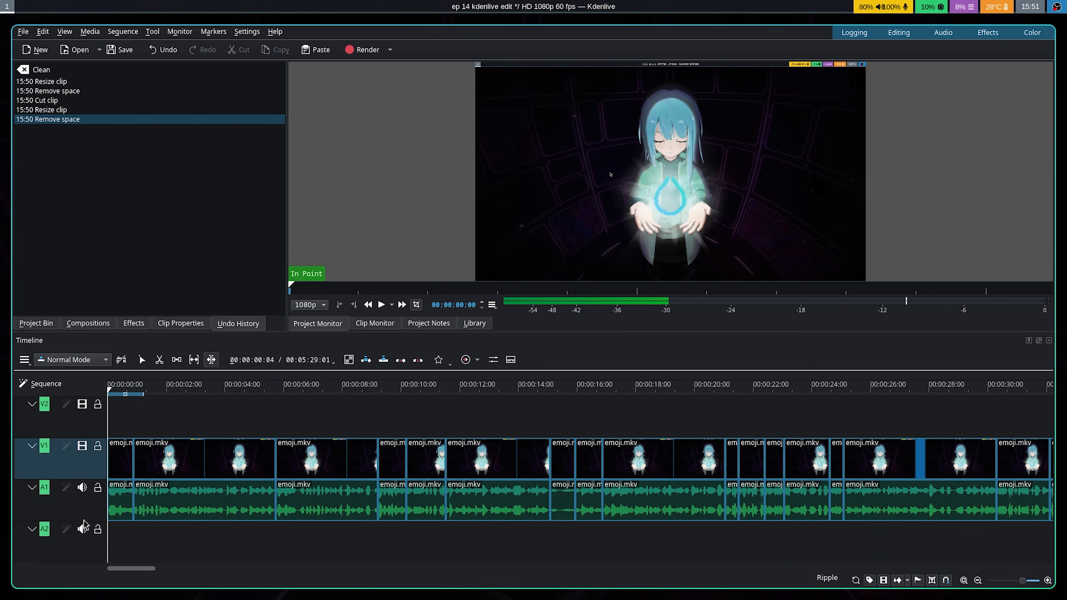
pyautogui.scroll(2, 142, 441)
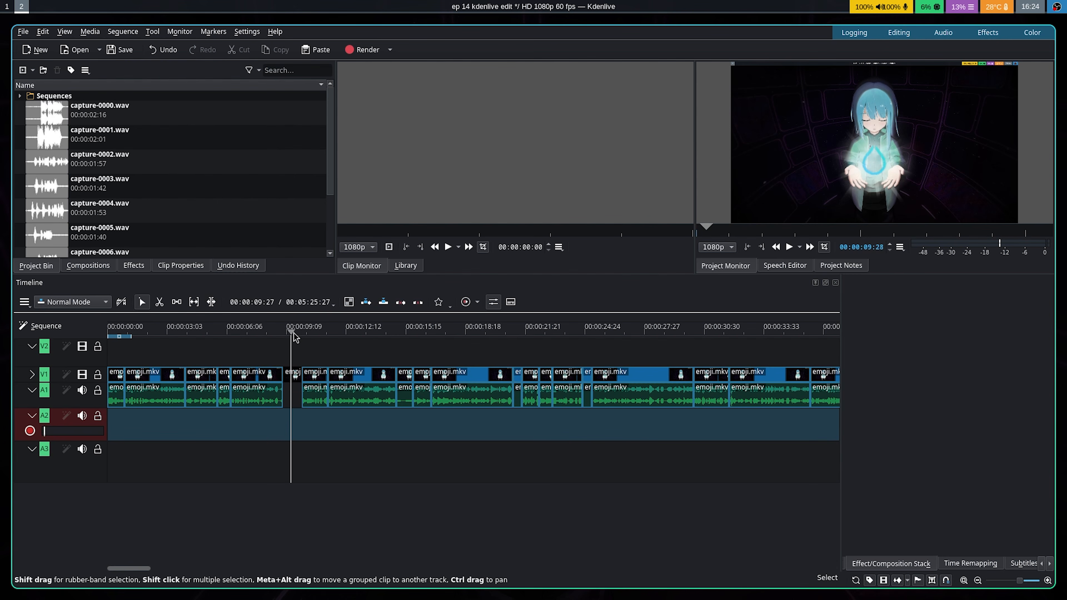
# Step: Open the audio capture settings in the Kdenlive configuration
pyautogui.click(247, 31)
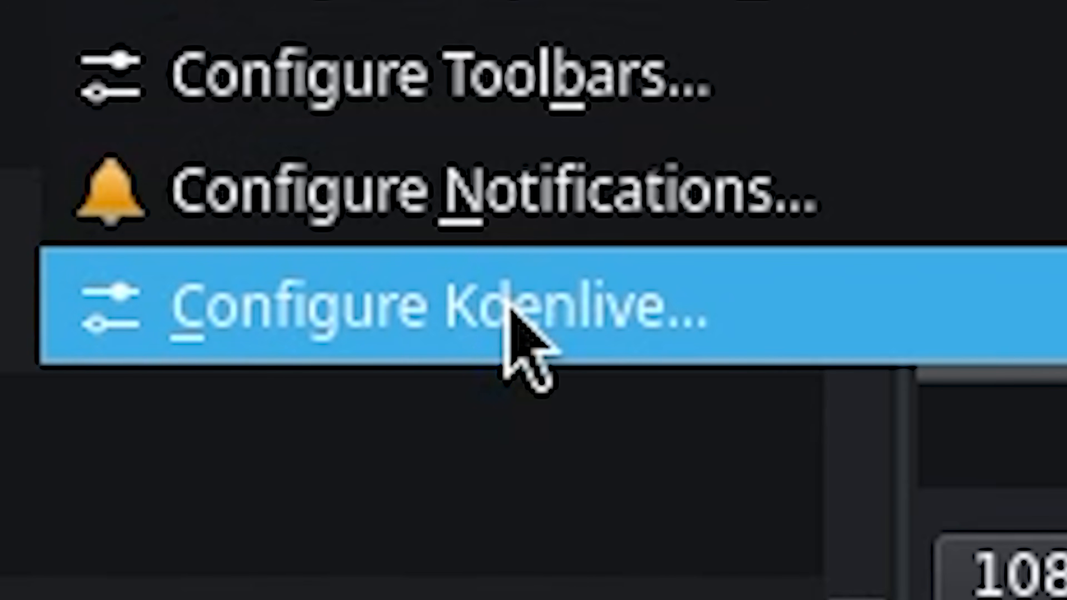
pyautogui.click(510, 310)
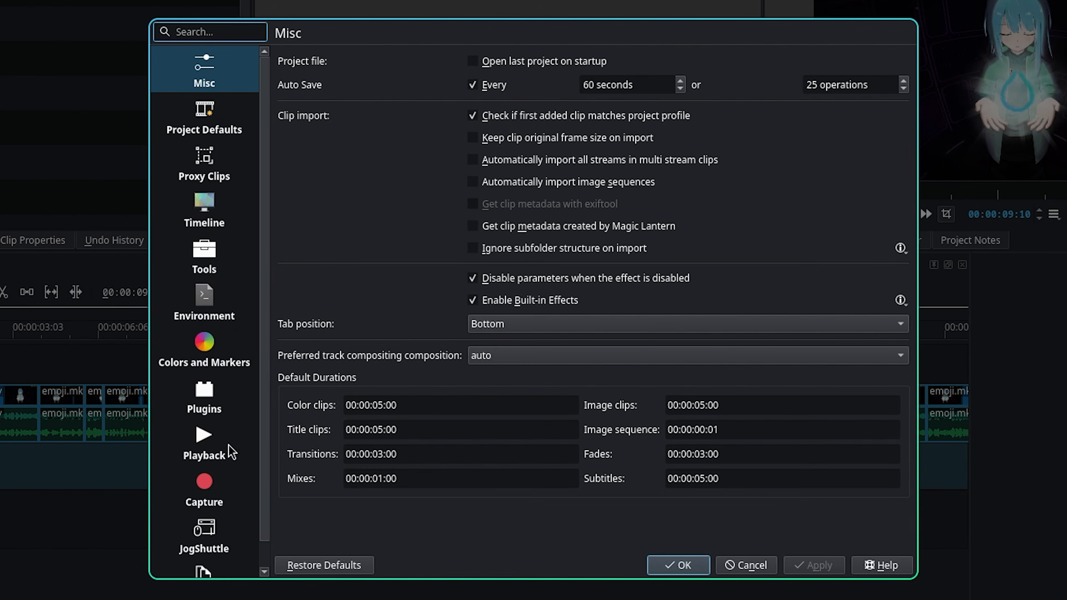
pyautogui.scroll(-1, 221, 454)
pyautogui.click(222, 449)
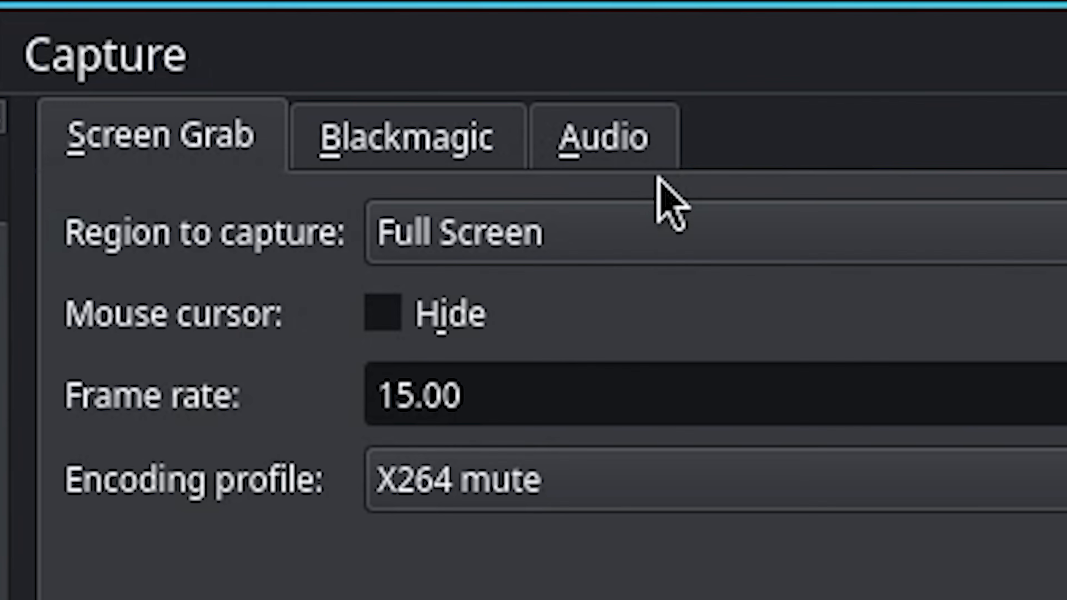
pyautogui.click(588, 159)
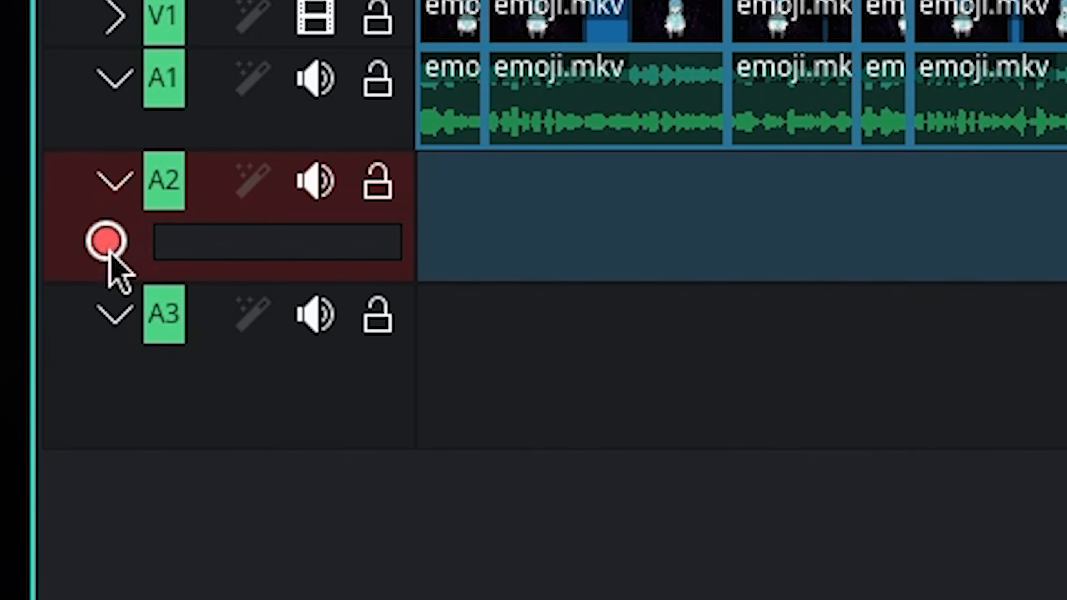
# Step: Record a voice-over on audio track A2 from about 00:00:09, over the gap in the emoji.mkv audio
pyautogui.click(112, 249)
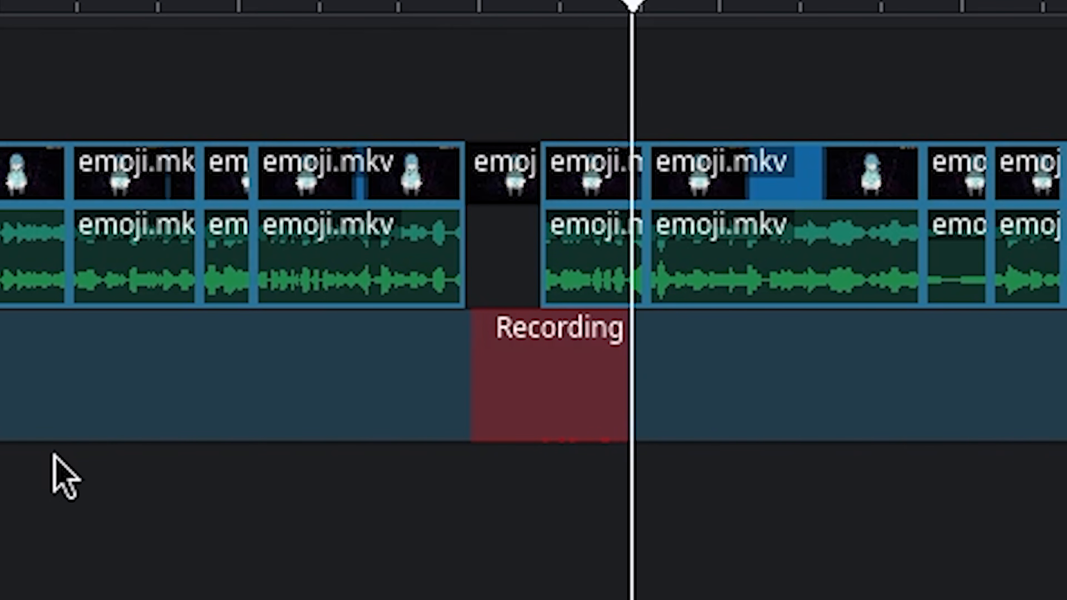
pyautogui.press('space')
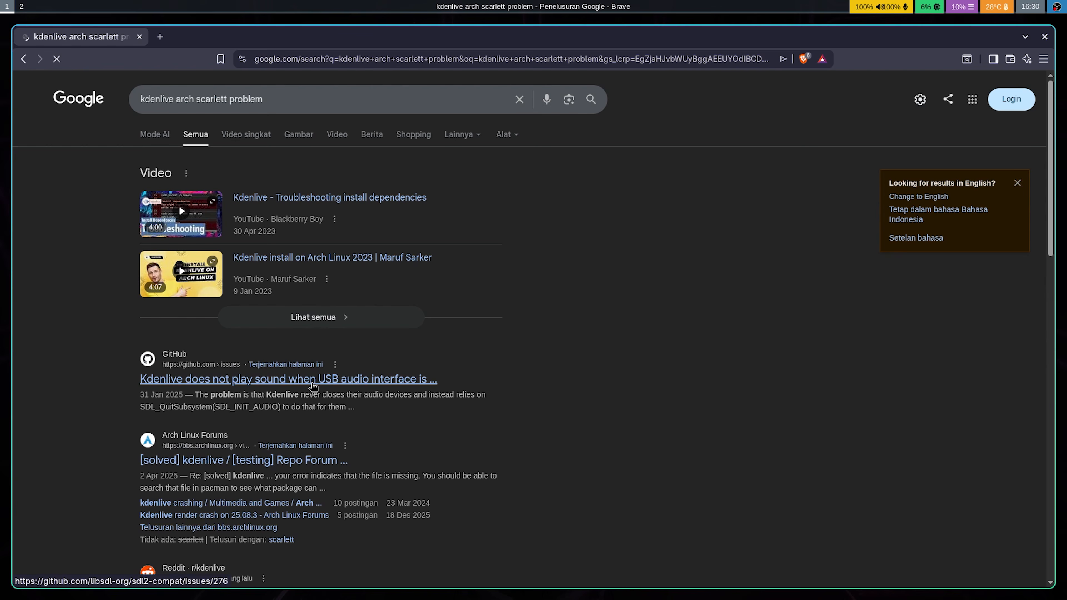
# Step: Switch to Brave, open the Reddit result for "kdenlive arch scarlett problem", and read the GitHub issue on missing sound with USB audio interfaces
pyautogui.scroll(-3, 301, 462)
pyautogui.middleClick(301, 462)
pyautogui.hotkey('ctrl', 'shift', 'Tab')
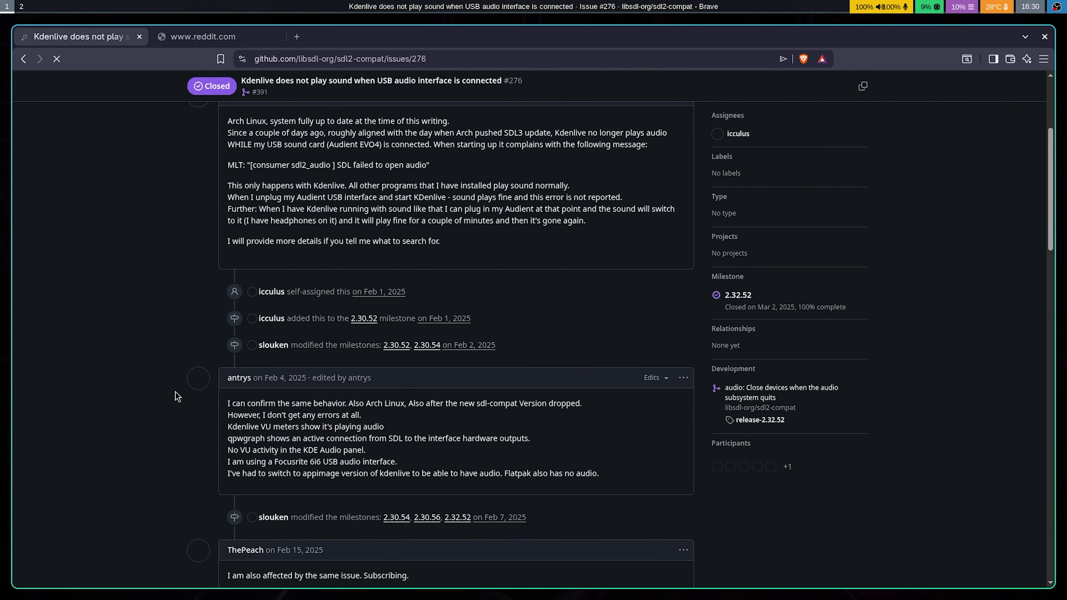
pyautogui.scroll(-12, 280, 439)
pyautogui.moveTo(227, 310); pyautogui.dragTo(542, 326)
pyautogui.click(542, 326)
pyautogui.hotkey('alt', 'Left')
pyautogui.scroll(-10, 272, 386)
pyautogui.click(347, 506)
pyautogui.scroll(3, 271, 475)
pyautogui.hotkey('ctrl', 'Tab')
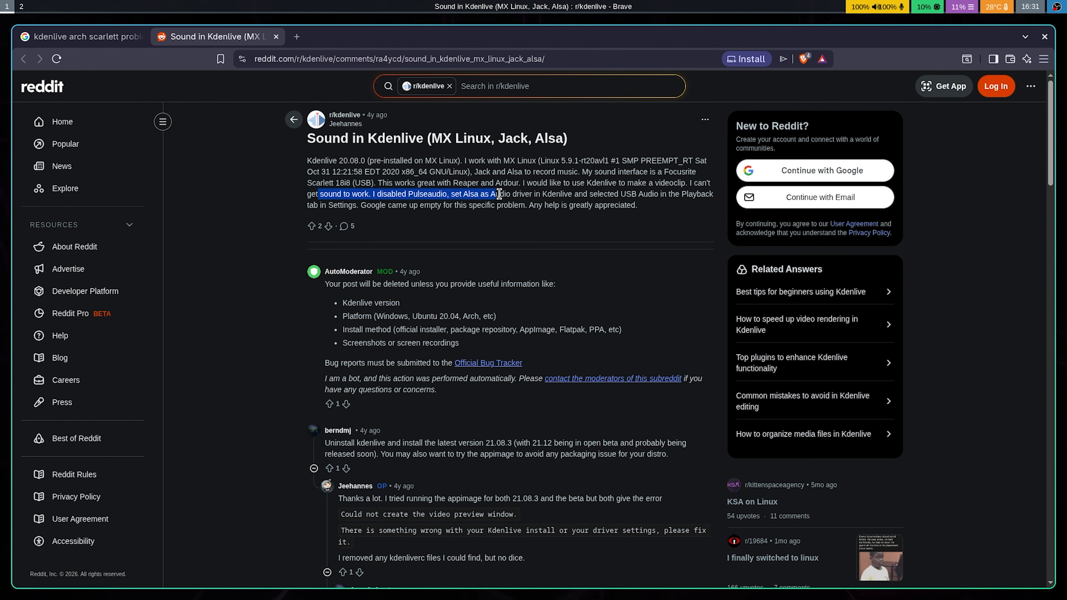
# Step: Read the Reddit thread "Sound in Kdenlive (MX Linux, Jack, Alsa)" and its replies for a possible audio fix
pyautogui.scroll(-2, 440, 416)
pyautogui.scroll(-3, 438, 414)
pyautogui.click(388, 438)
pyautogui.moveTo(368, 445); pyautogui.dragTo(536, 459)
pyautogui.click(535, 459)
pyautogui.moveTo(342, 358); pyautogui.dragTo(525, 360)
pyautogui.scroll(4, 465, 437)
pyautogui.hotkey('ctrl', 'Tab')
pyautogui.scroll(-6, 276, 284)
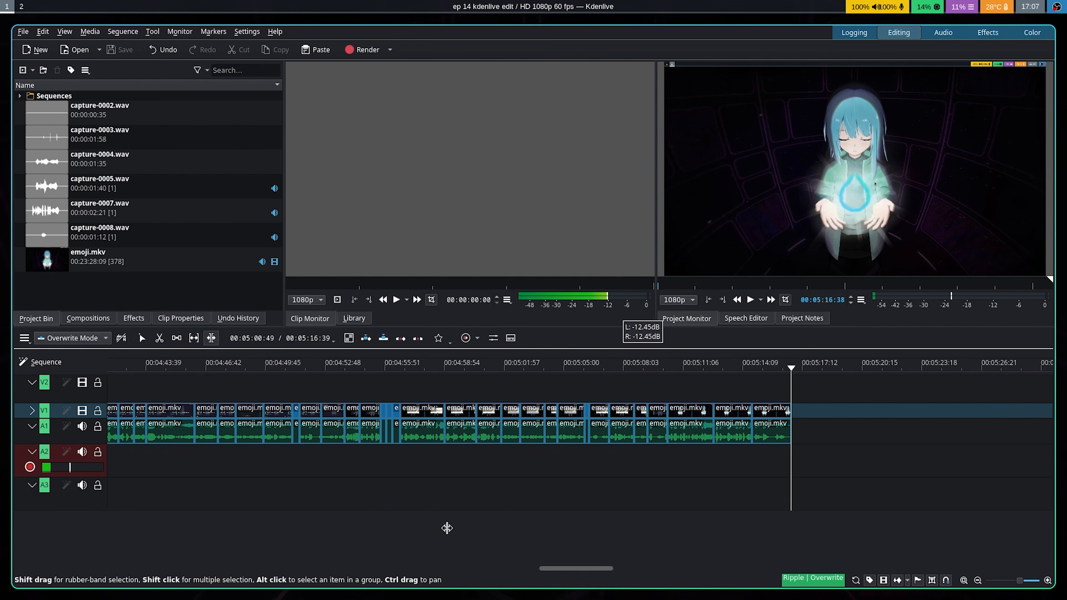
# Step: Switch back to Kdenlive and place the playhead near 00:00:11 at the start of the emoji.mkv edit
pyautogui.scroll(-1, 567, 477)
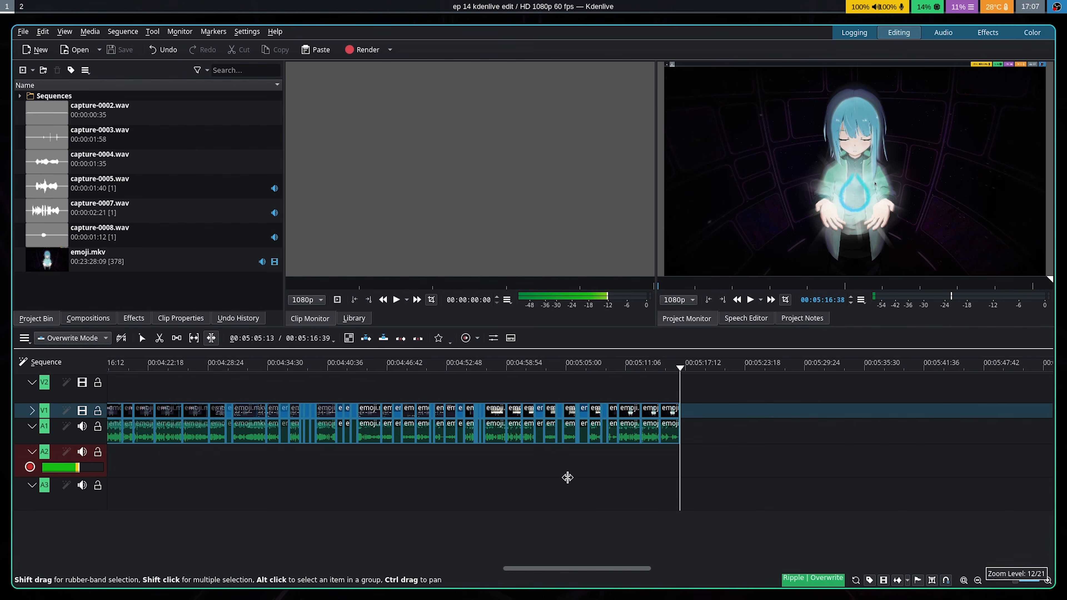
pyautogui.scroll(-1, 567, 478)
pyautogui.moveTo(478, 568); pyautogui.dragTo(176, 571)
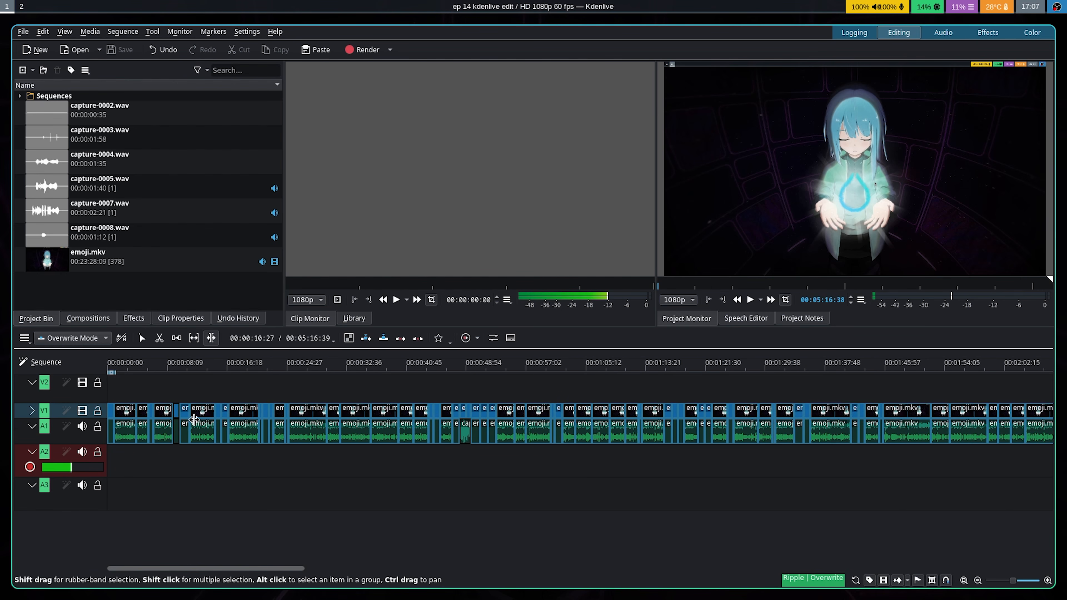
pyautogui.click(191, 366)
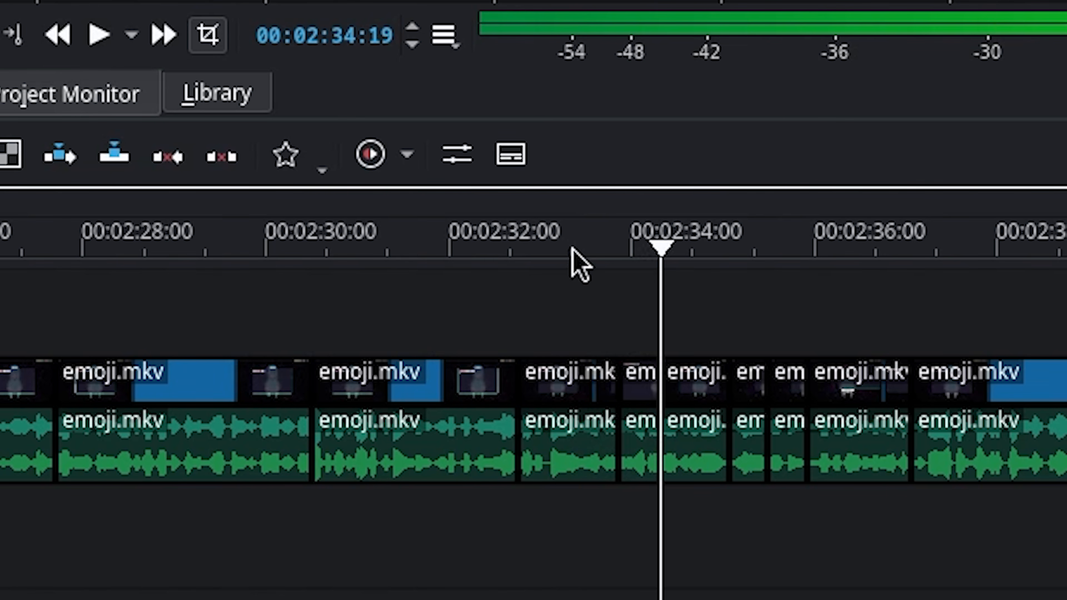
# Step: Move the short emoji.mkv video clip near 00:02:33 up to V2, extend its start over the preceding clip, and play back the section
pyautogui.click(474, 365)
pyautogui.press('space')
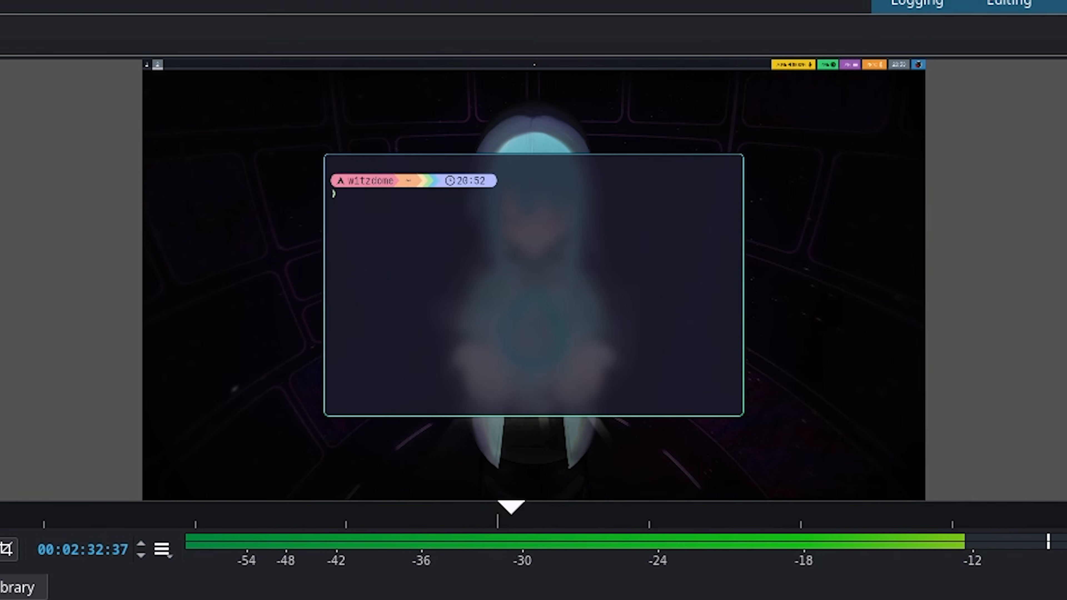
pyautogui.press('space')
pyautogui.click(572, 268)
pyautogui.click(470, 235)
pyautogui.moveTo(515, 231); pyautogui.dragTo(358, 216)
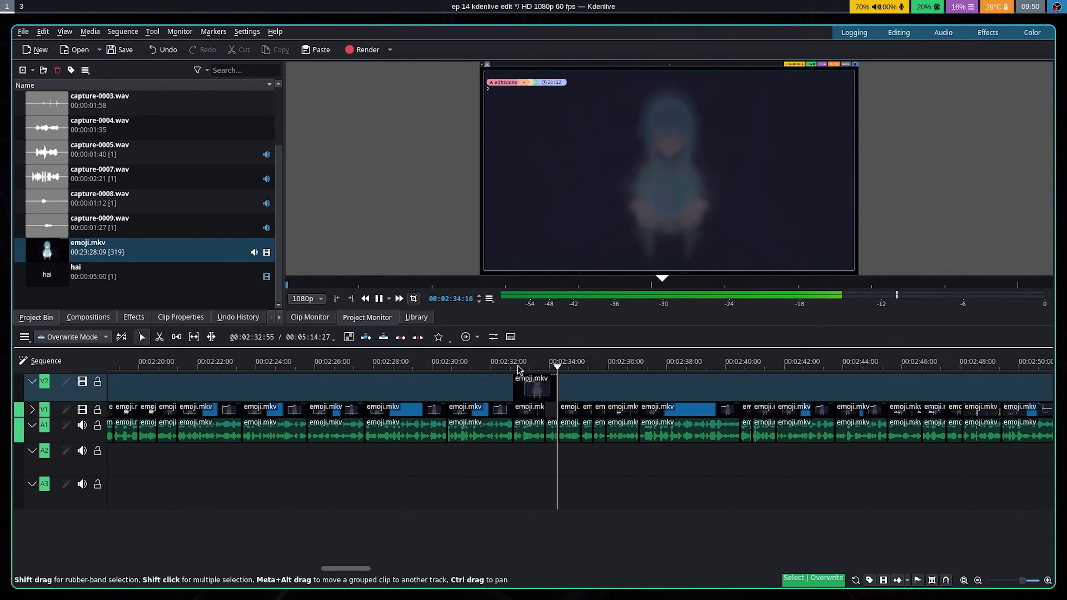
pyautogui.press('space')
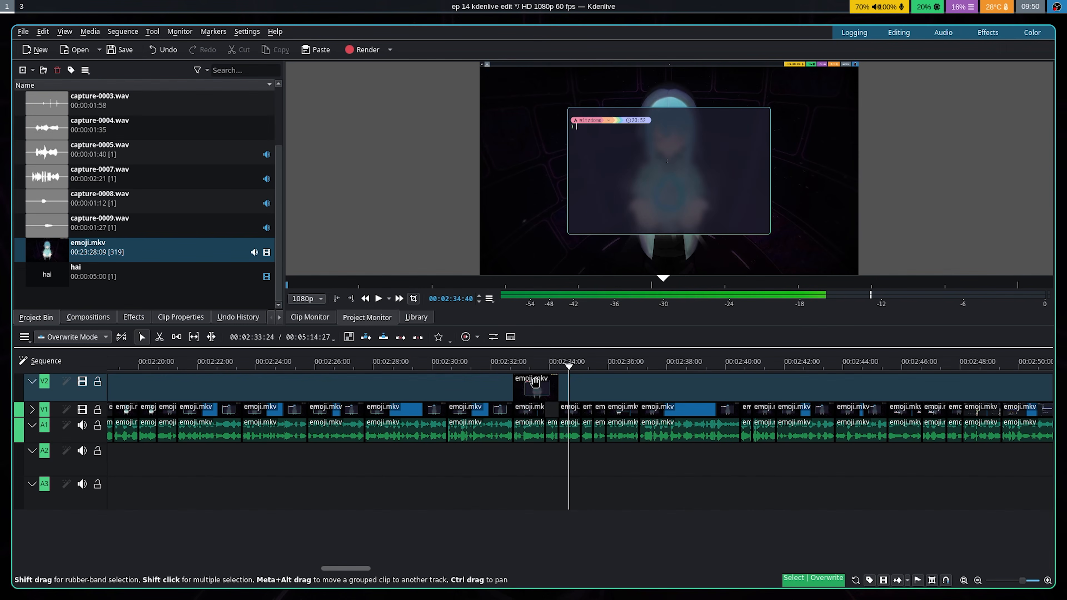
pyautogui.click(554, 435)
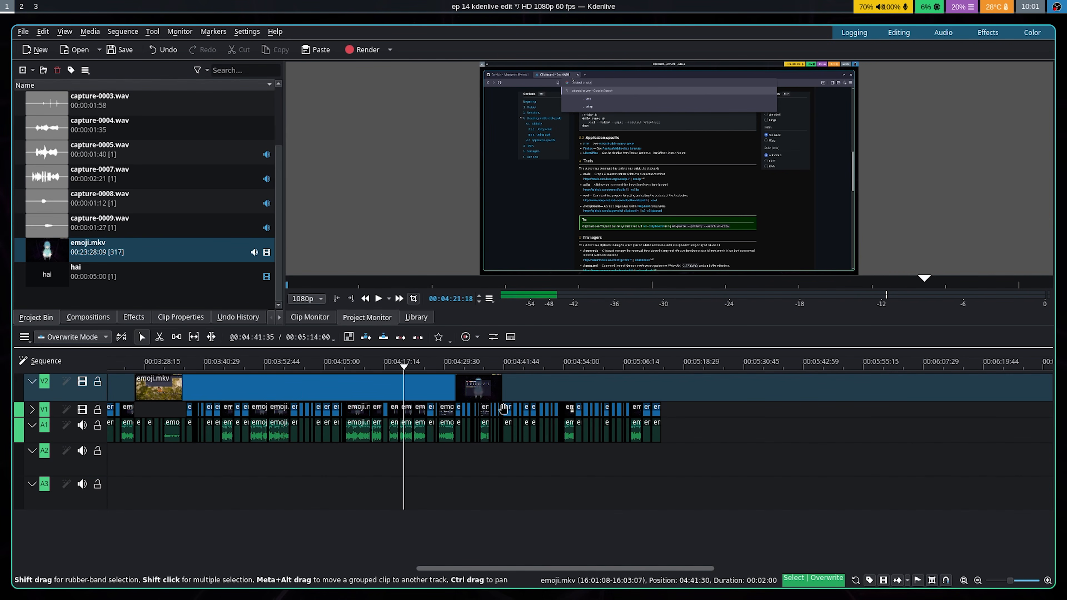
# Step: Speed up the long emoji.mkv clip on V2 to about 355% so that it starts near 00:04:20
pyautogui.click(483, 403)
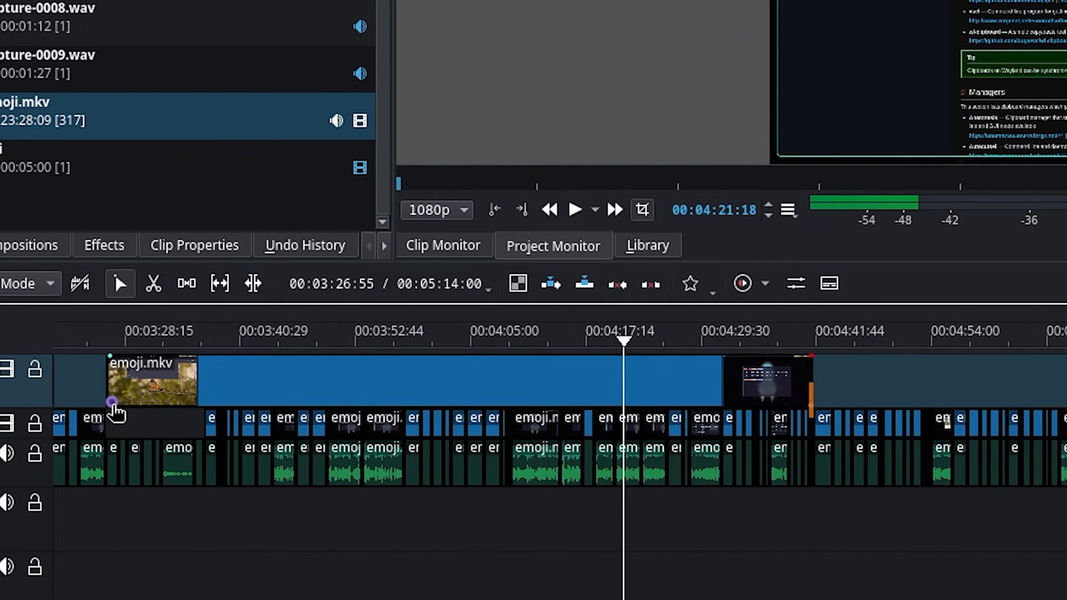
pyautogui.moveTo(135, 396)
pyautogui.mouseDown()
pyautogui.moveTo(167, 398)
pyautogui.moveTo(135, 397)
pyautogui.mouseUp()
pyautogui.moveTo(69, 416); pyautogui.dragTo(932, 440)
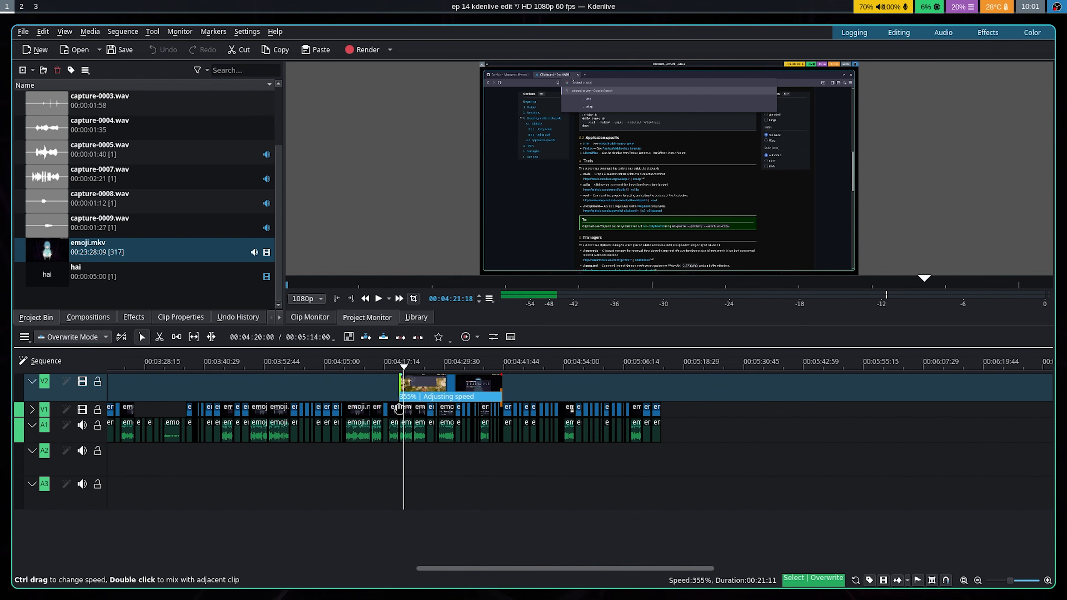
pyautogui.moveTo(416, 408); pyautogui.dragTo(416, 407)
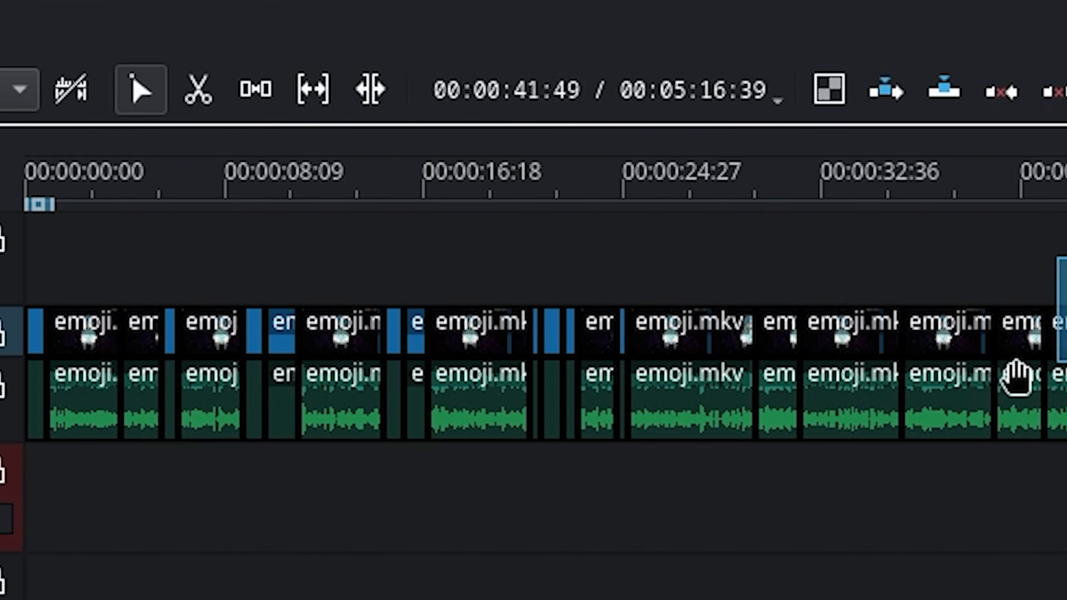
# Step: Delete the emoji.mkv video clips from V1, keeping their audio on A1
pyautogui.moveTo(1016, 378); pyautogui.dragTo(32, 349)
pyautogui.press('Delete')
pyautogui.moveTo(259, 189); pyautogui.dragTo(34, 191)
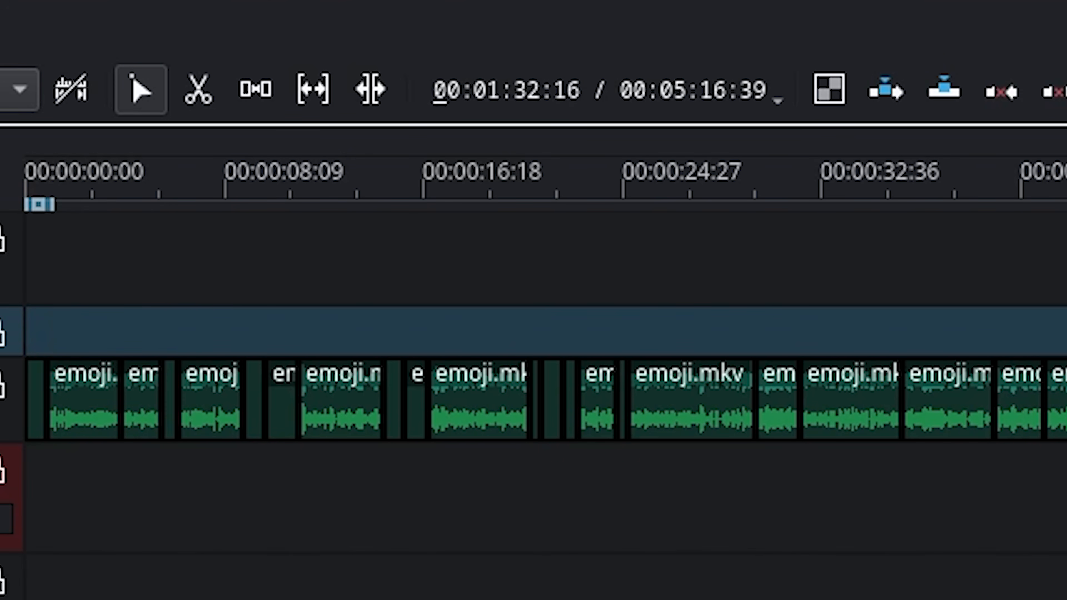
pyautogui.click(888, 371)
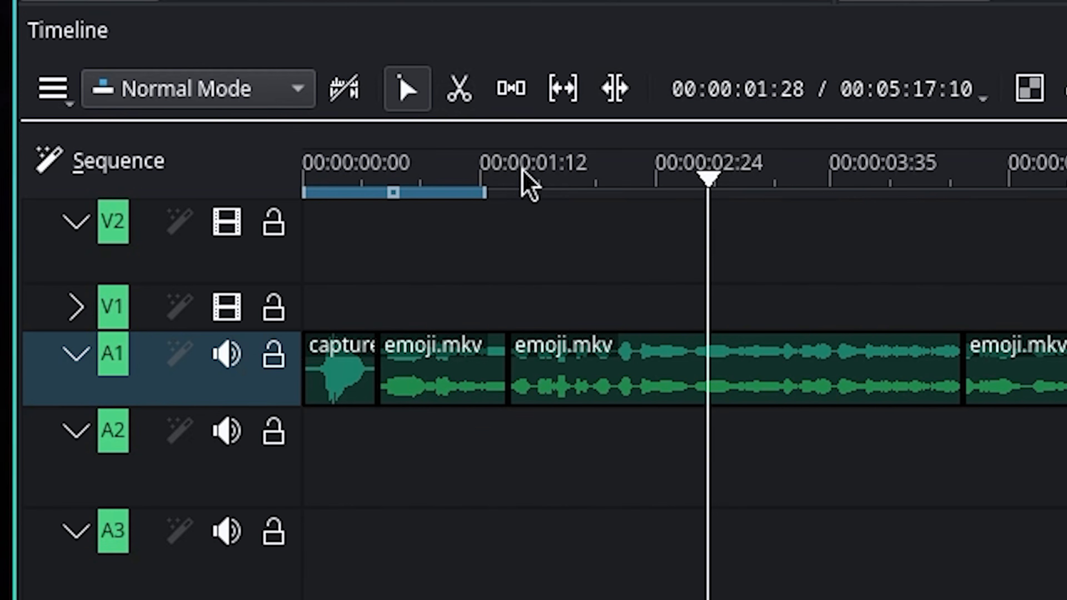
# Step: Move the playhead to the start of the timeline and add the text "hai" to a new title clip
pyautogui.moveTo(181, 382); pyautogui.dragTo(56, 378)
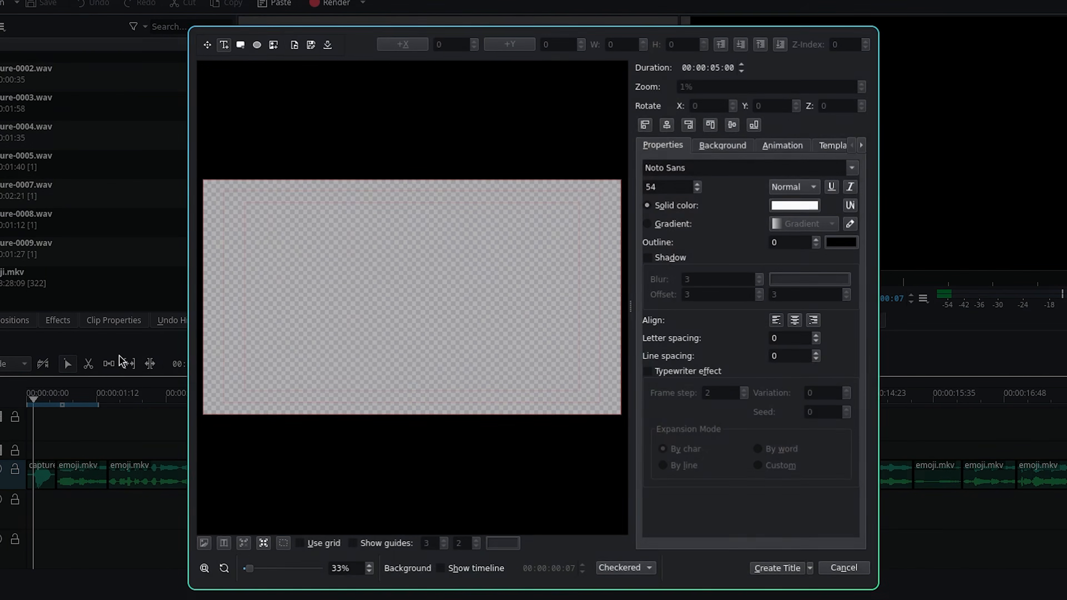
pyautogui.click(362, 278)
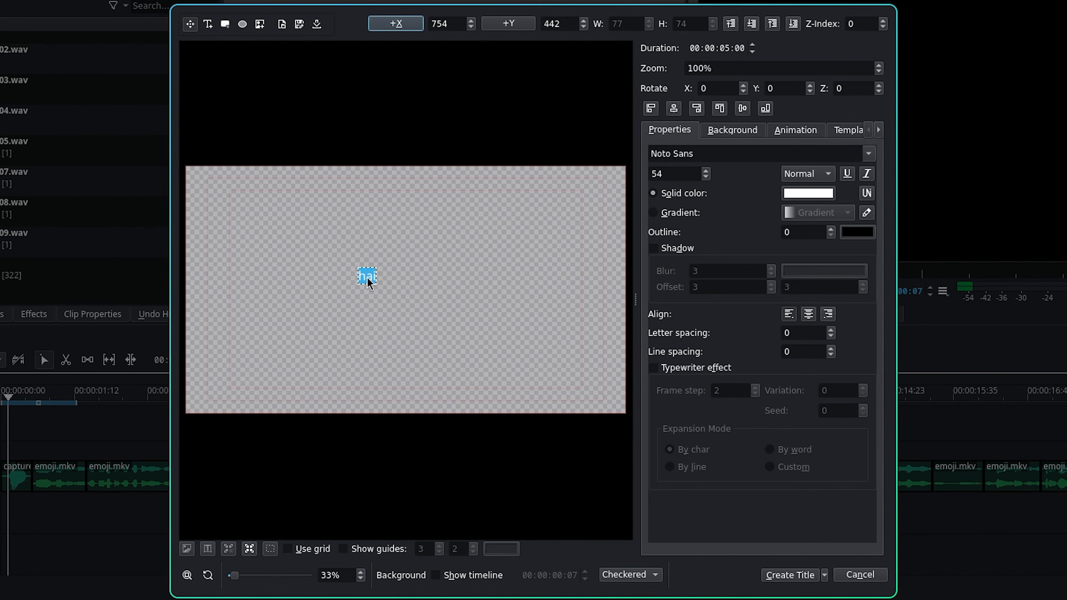
# Step: Set the "hai" text to Google Sans at size 68 and move it to about X 925, Y 438
pyautogui.click(1029, 30)
pyautogui.scroll(5, 798, 219)
pyautogui.click(693, 239)
pyautogui.scroll(8, 709, 173)
pyautogui.click(802, 177)
pyautogui.click(801, 176)
pyautogui.scroll(4, 708, 173)
pyautogui.click(383, 286)
pyautogui.click(378, 279)
pyautogui.moveTo(377, 281); pyautogui.dragTo(420, 277)
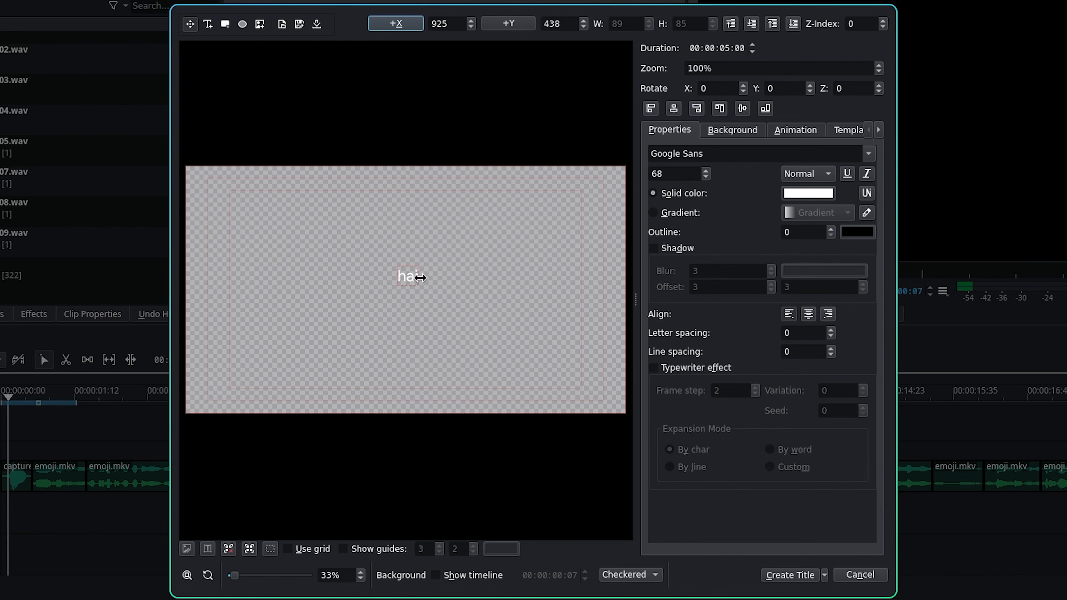
# Step: Enlarge the "hai" text to size 300, centre it in the frame both ways, and create the title
pyautogui.write('300')
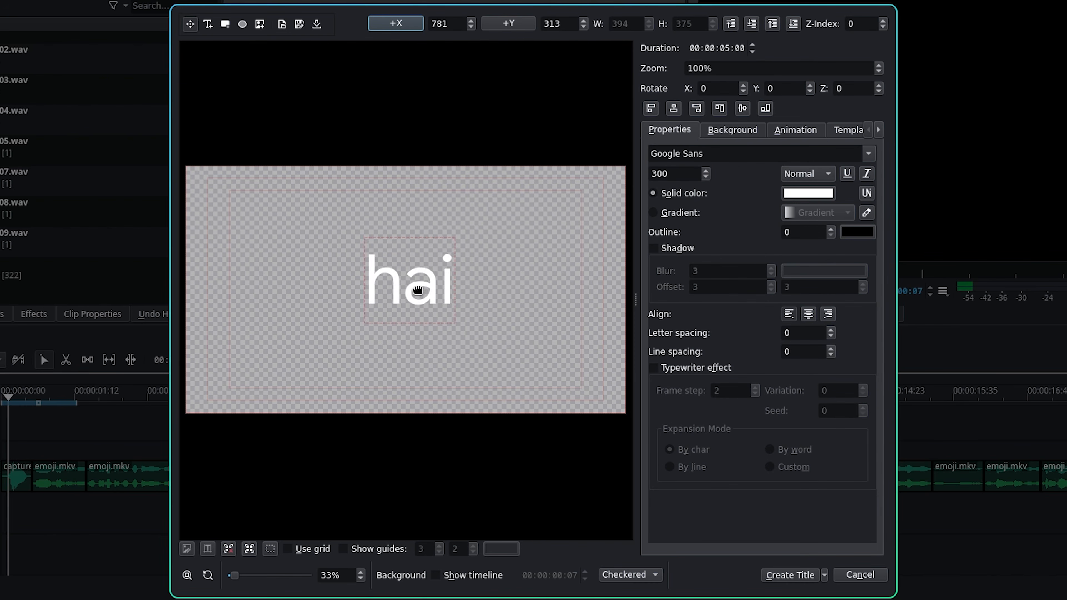
pyautogui.click(674, 108)
pyautogui.click(720, 108)
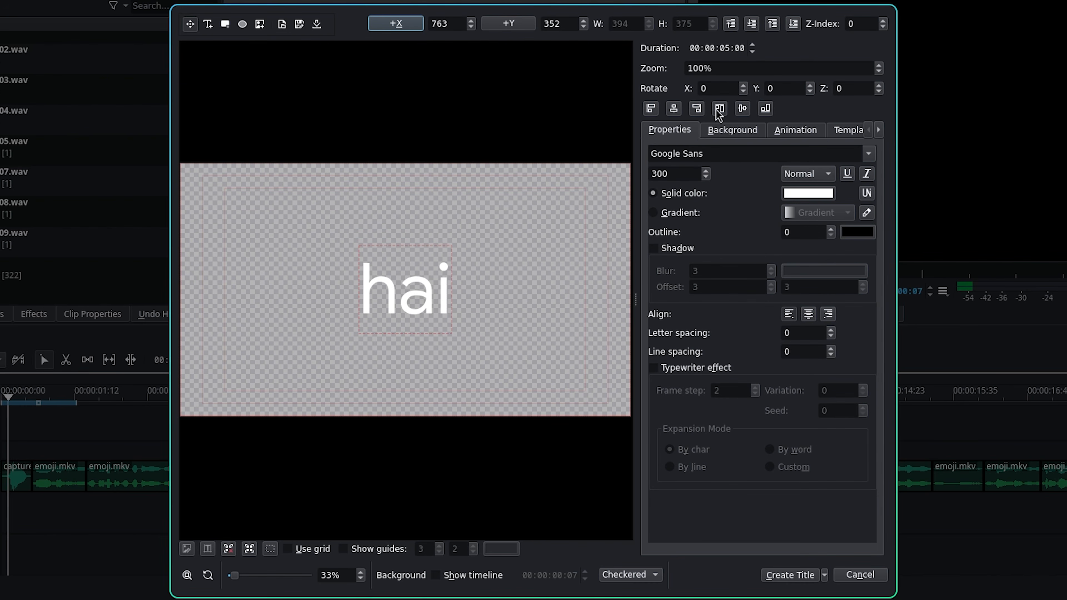
pyautogui.click(790, 575)
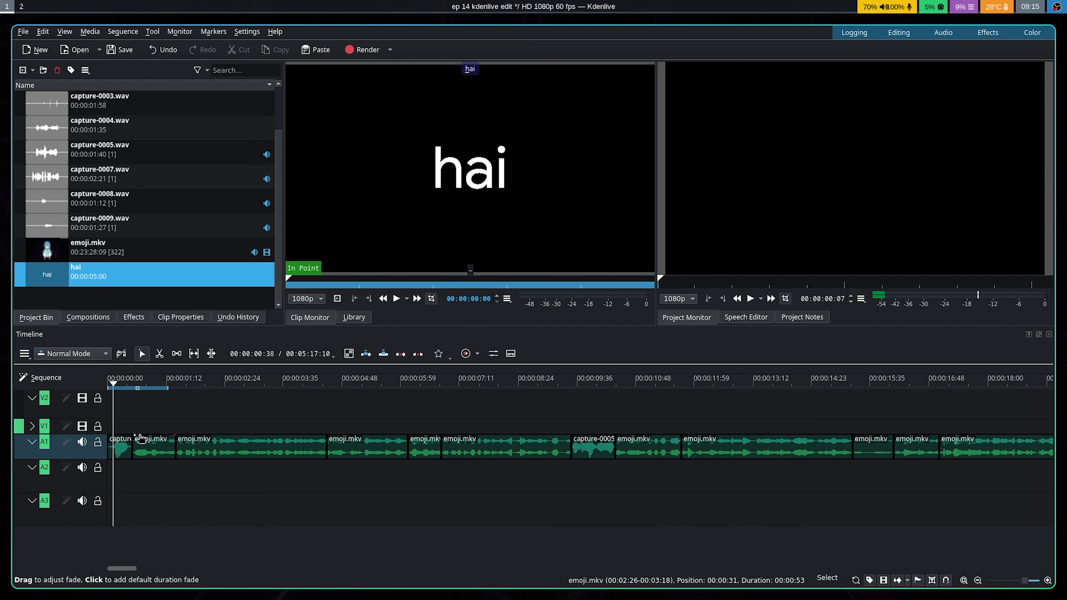
# Step: Place the hai title at the start of V1 and trim it to run from about 00:00:00:08 to 00:00:00:26
pyautogui.moveTo(71, 276); pyautogui.dragTo(110, 426)
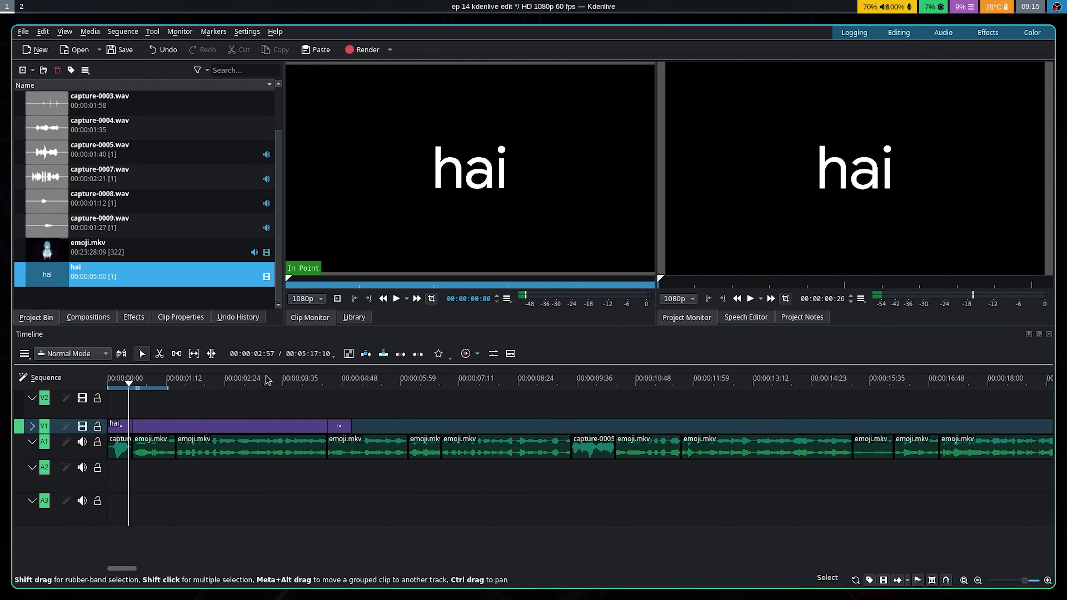
pyautogui.moveTo(352, 426); pyautogui.dragTo(129, 426)
pyautogui.scroll(6, 129, 426)
pyautogui.moveTo(109, 426); pyautogui.dragTo(157, 426)
# Step: Dock the Project Monitor in the same panel group as the Clip Monitor and return the playhead to the start
pyautogui.moveTo(684, 319); pyautogui.dragTo(470, 189)
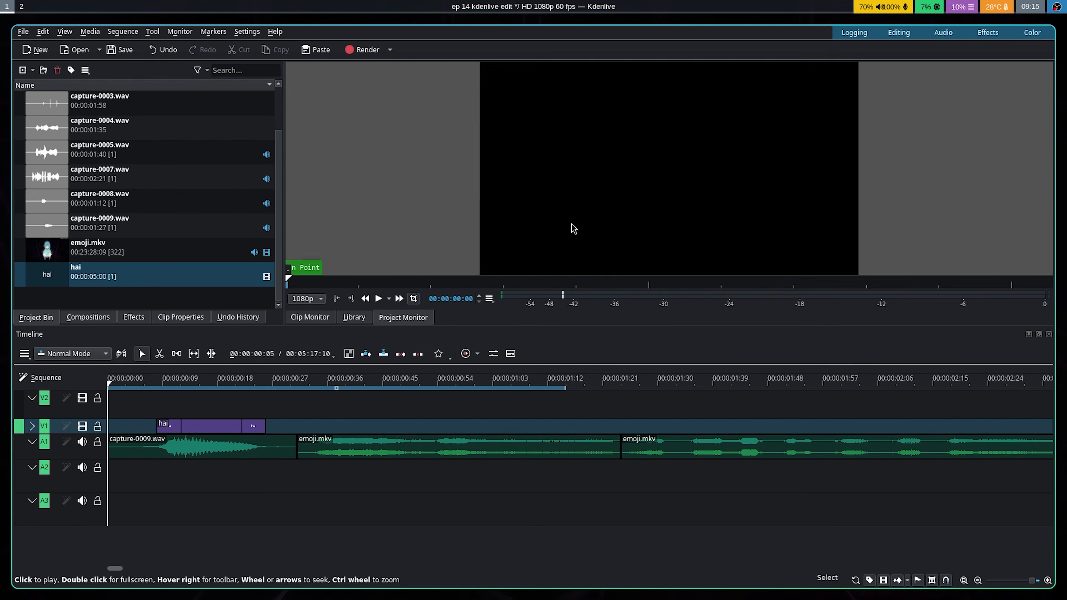
pyautogui.moveTo(108, 437); pyautogui.dragTo(74, 431)
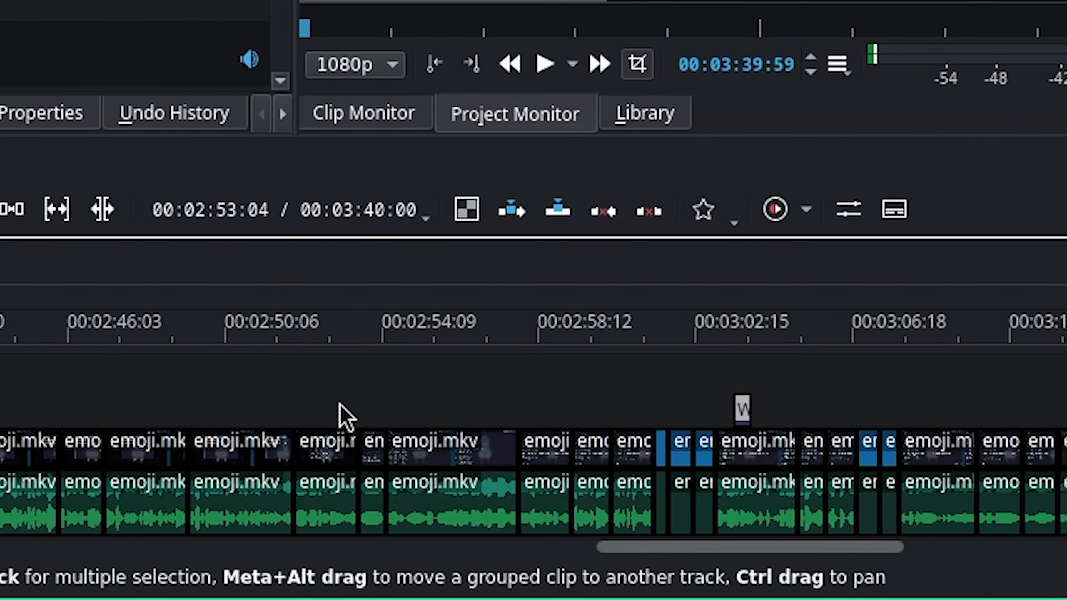
# Step: Look over the 00:03:40:00 emoji.mkv edit and play it back from about 00:00:20
pyautogui.hscroll(5, 339, 403)
pyautogui.hscroll(-15, 344, 410)
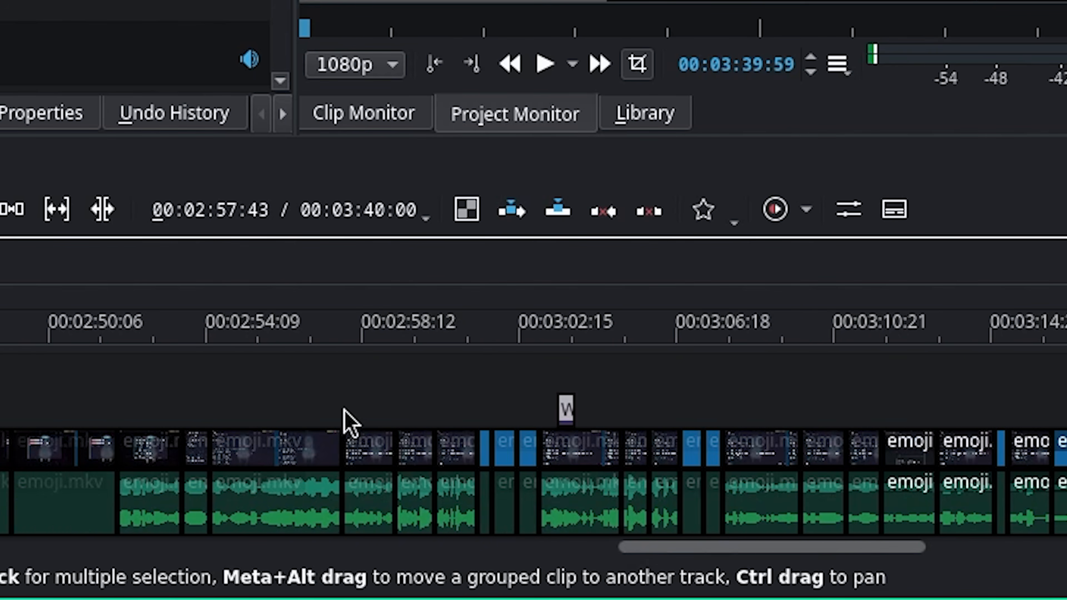
pyautogui.scroll(-2, 335, 402)
pyautogui.hscroll(-8, 335, 403)
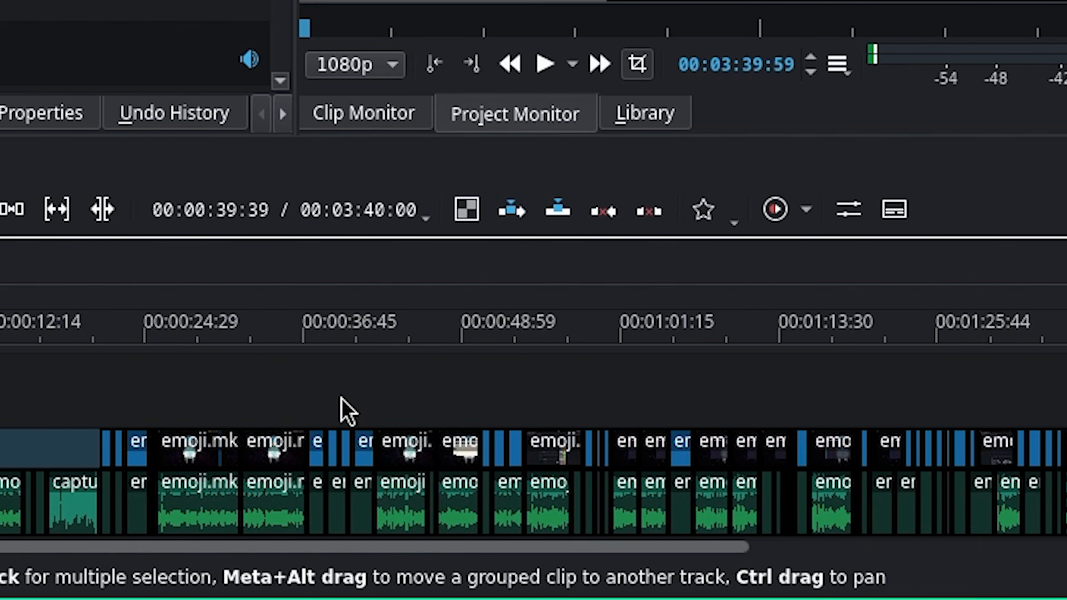
pyautogui.click(94, 334)
pyautogui.press('space')
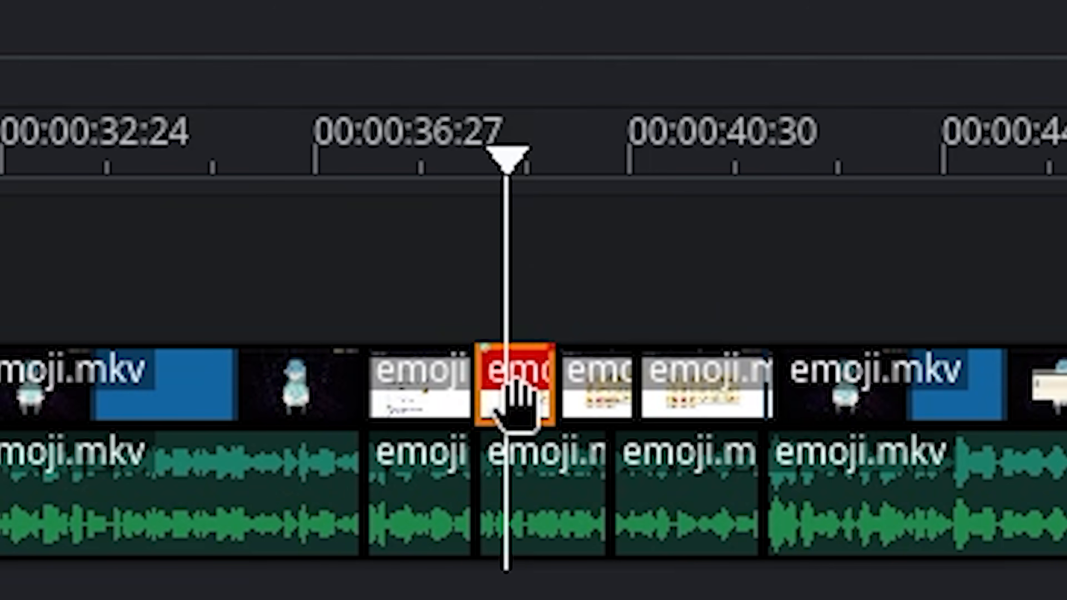
# Step: Add a Transform effect to the selected short emoji.mkv clip on V1 at 00:00:38:54
pyautogui.rightClick(513, 404)
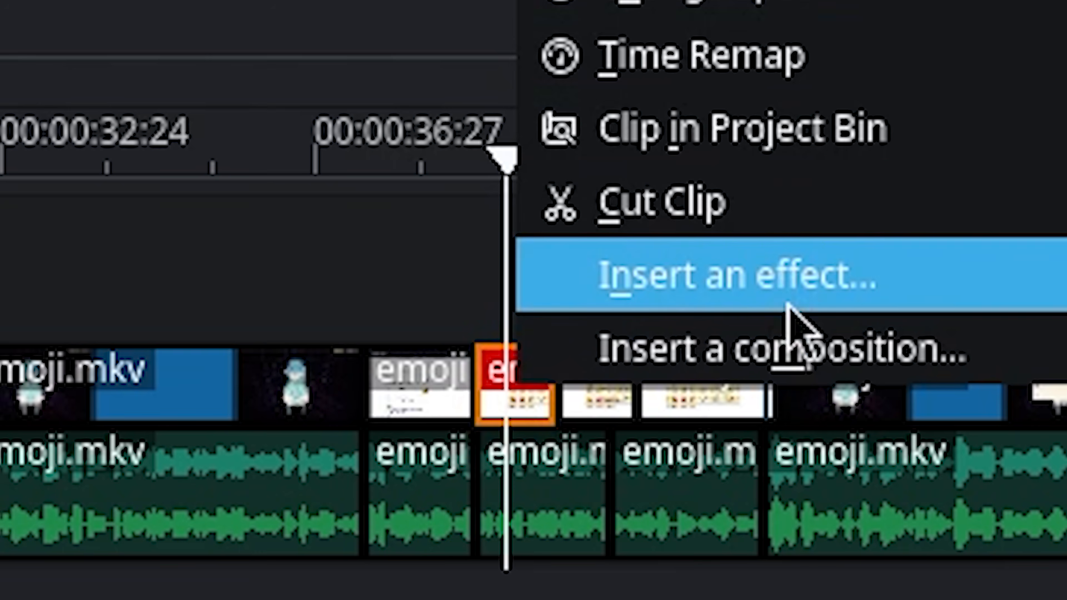
pyautogui.moveTo(815, 290)
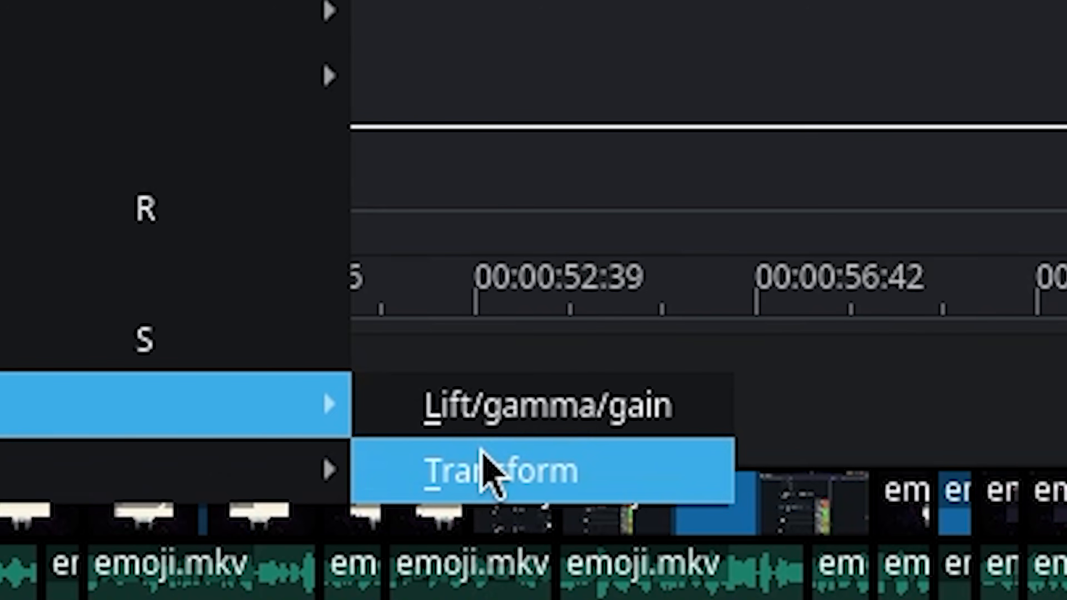
pyautogui.click(957, 532)
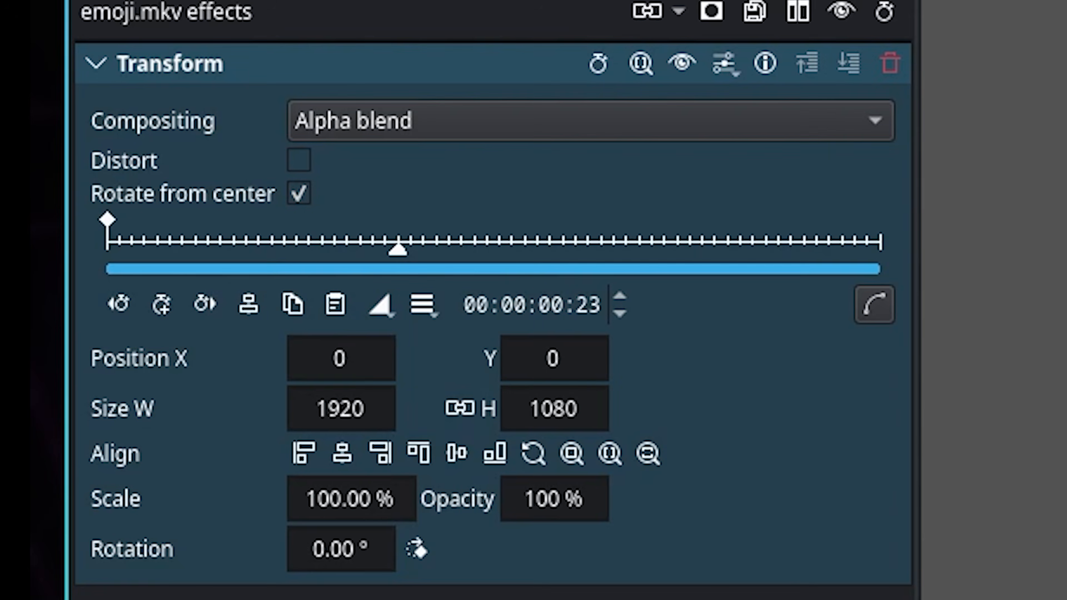
# Step: Try stretching the clip in the frame to Position X -1150 and width 3070, and adjust its Transform scale
pyautogui.moveTo(517, 471); pyautogui.dragTo(289, 488)
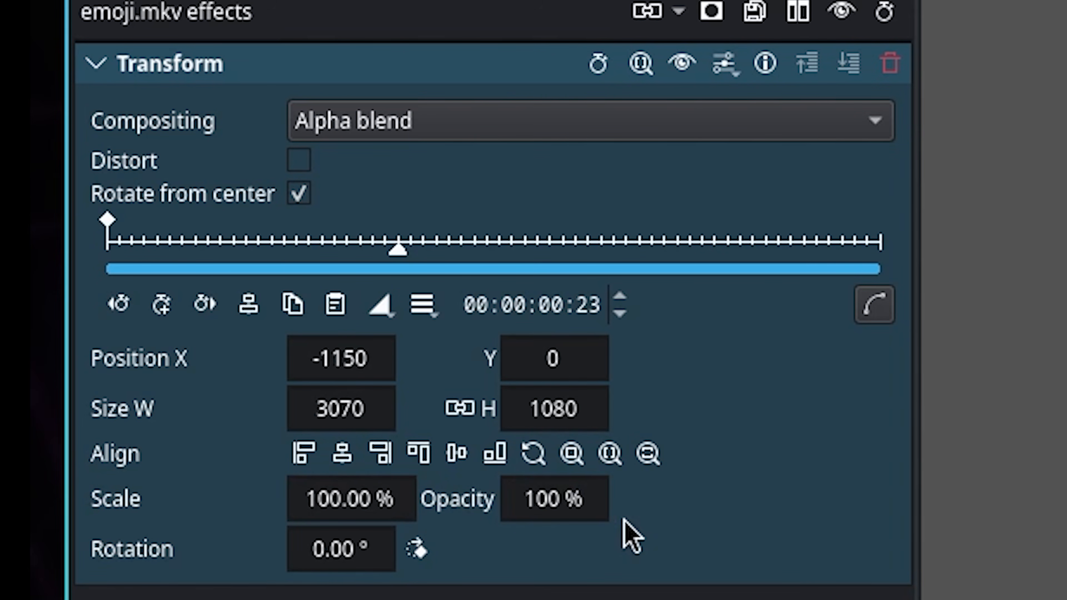
pyautogui.moveTo(694, 538); pyautogui.dragTo(1016, 546)
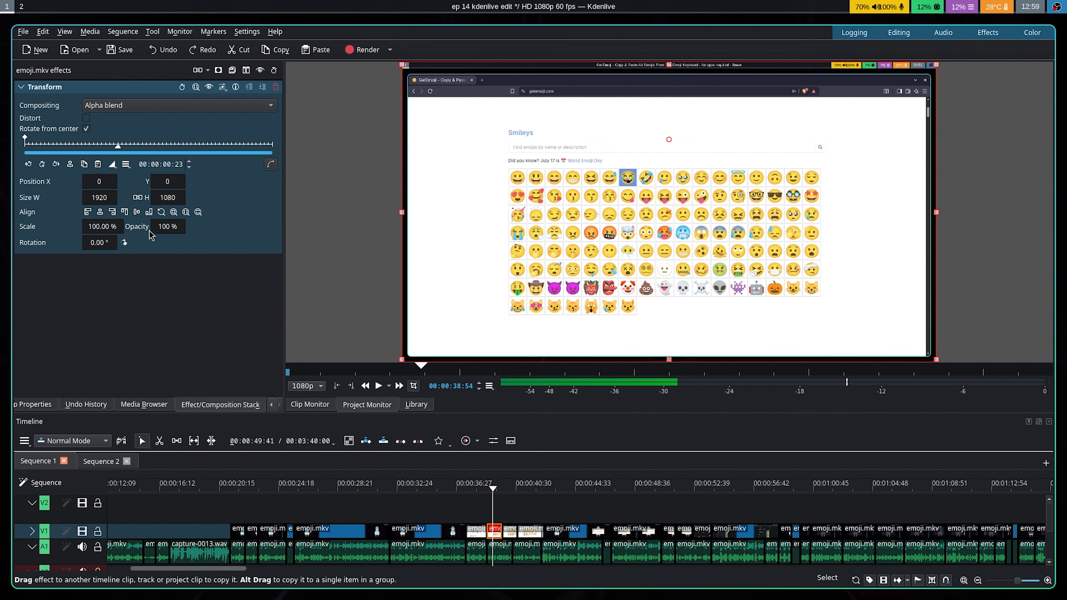
pyautogui.moveTo(103, 226); pyautogui.dragTo(68, 226)
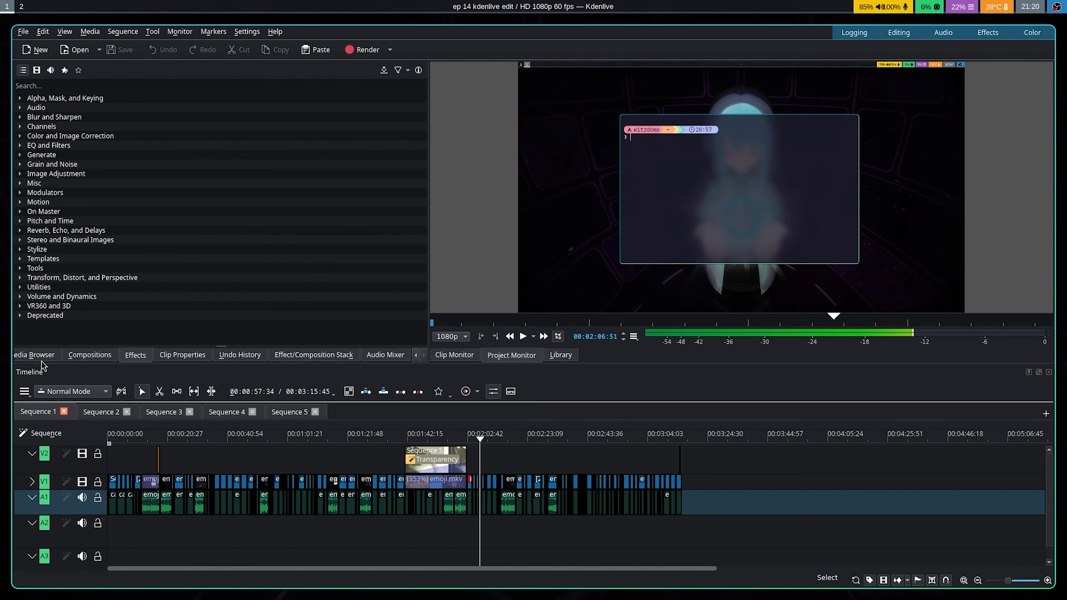
# Step: Select all the clips on audio track A1 in Sequence 1, from the end back to the start
pyautogui.scroll(-4, 52, 354)
pyautogui.scroll(7, 63, 355)
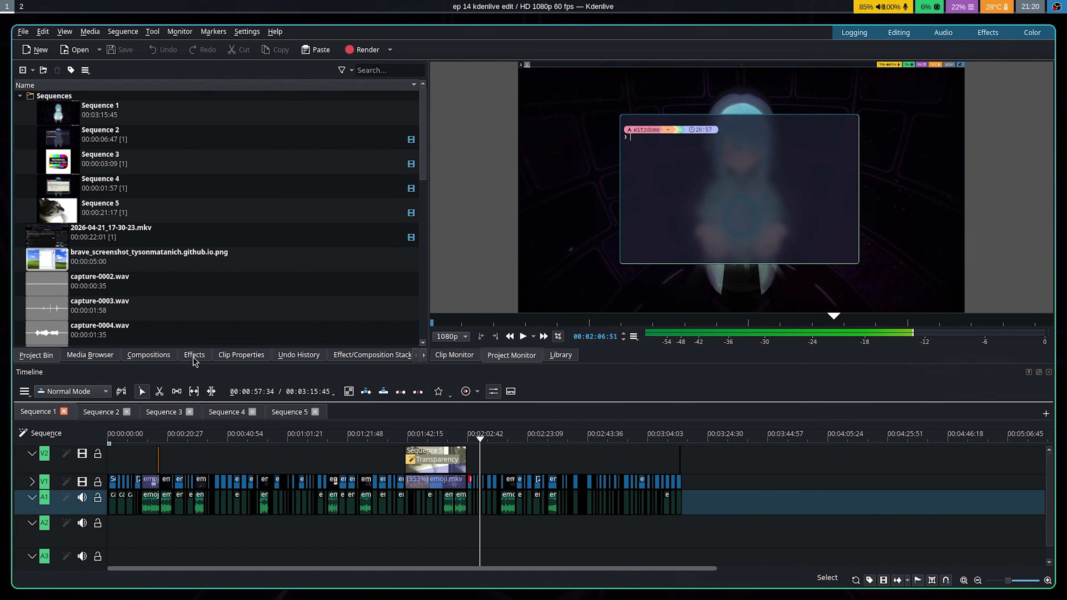
pyautogui.moveTo(744, 503); pyautogui.dragTo(109, 506)
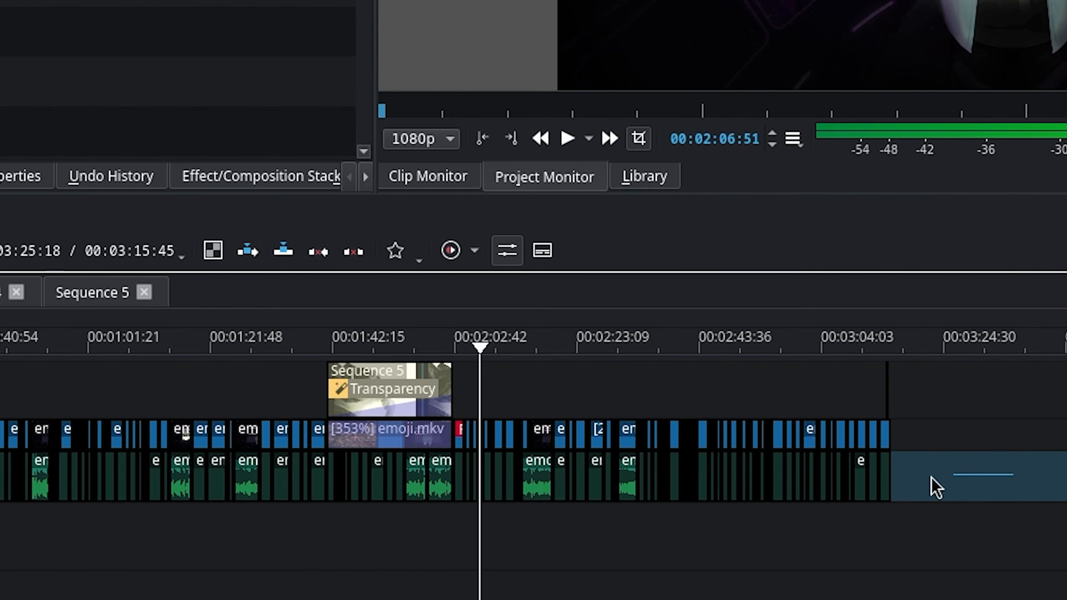
pyautogui.moveTo(0, 494); pyautogui.dragTo(0, 493)
pyautogui.scroll(-2, 0, 493)
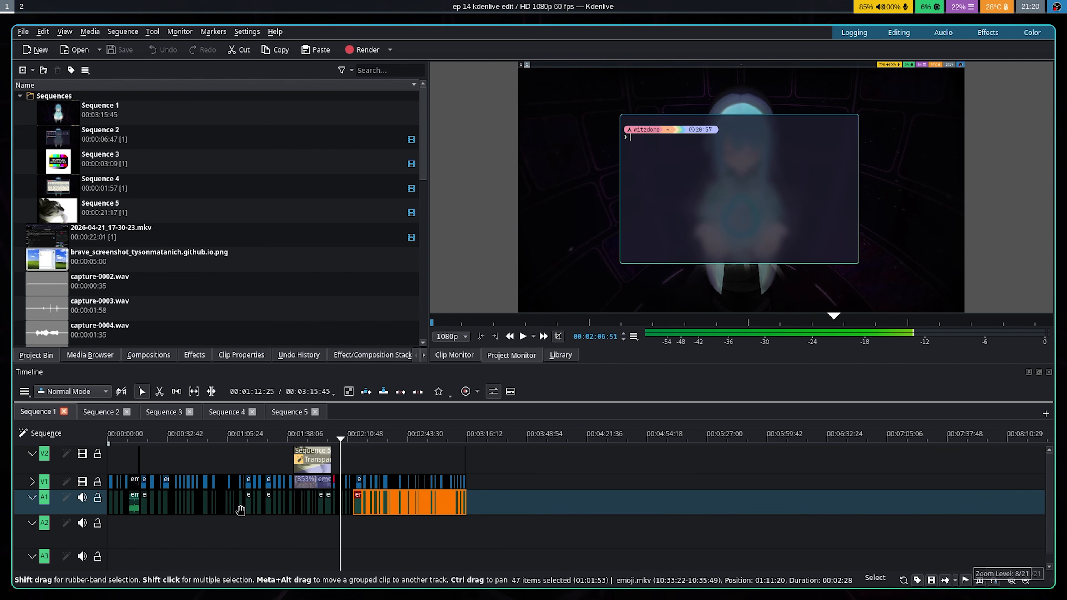
pyautogui.scroll(-1, 240, 509)
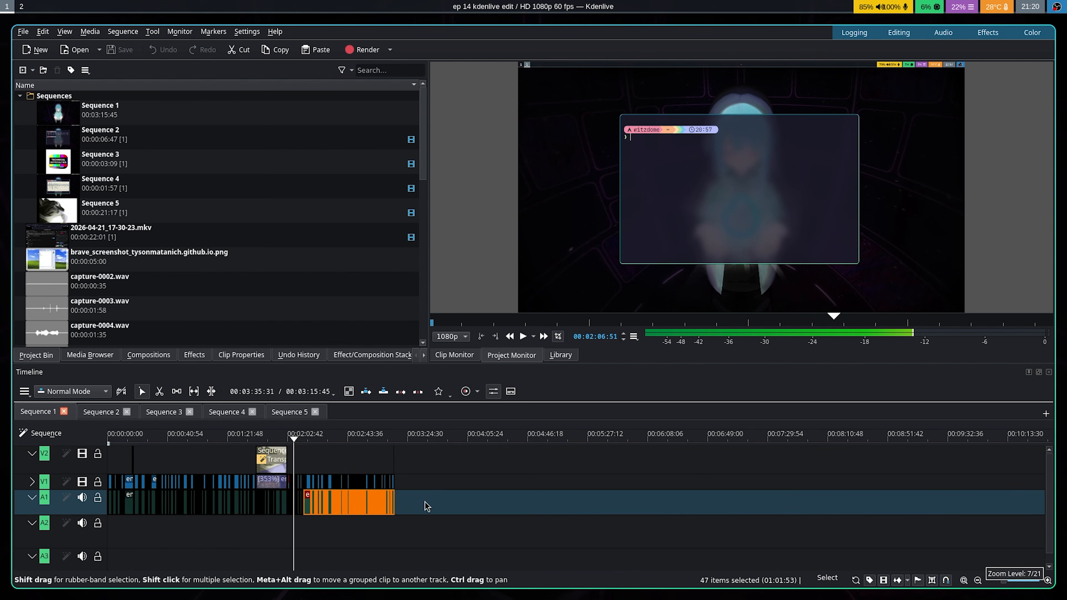
pyautogui.click(454, 508)
pyautogui.moveTo(278, 504); pyautogui.dragTo(79, 512)
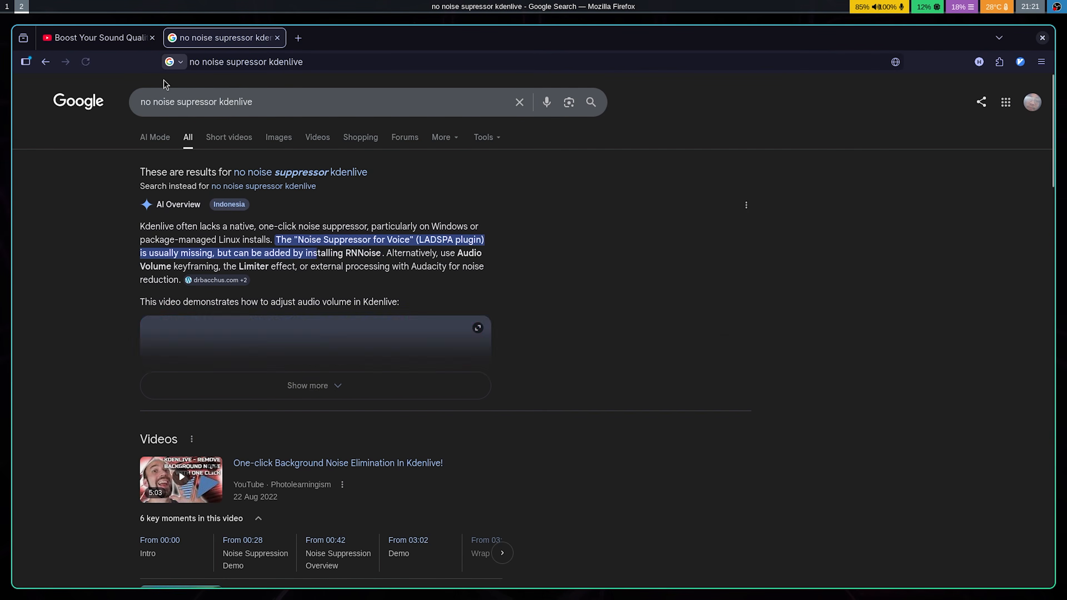
# Step: Clear the "rnnn" effect search and read the KDE forum thread "Voice Noise Suppressor disappeared?" in Firefox
pyautogui.click(268, 201)
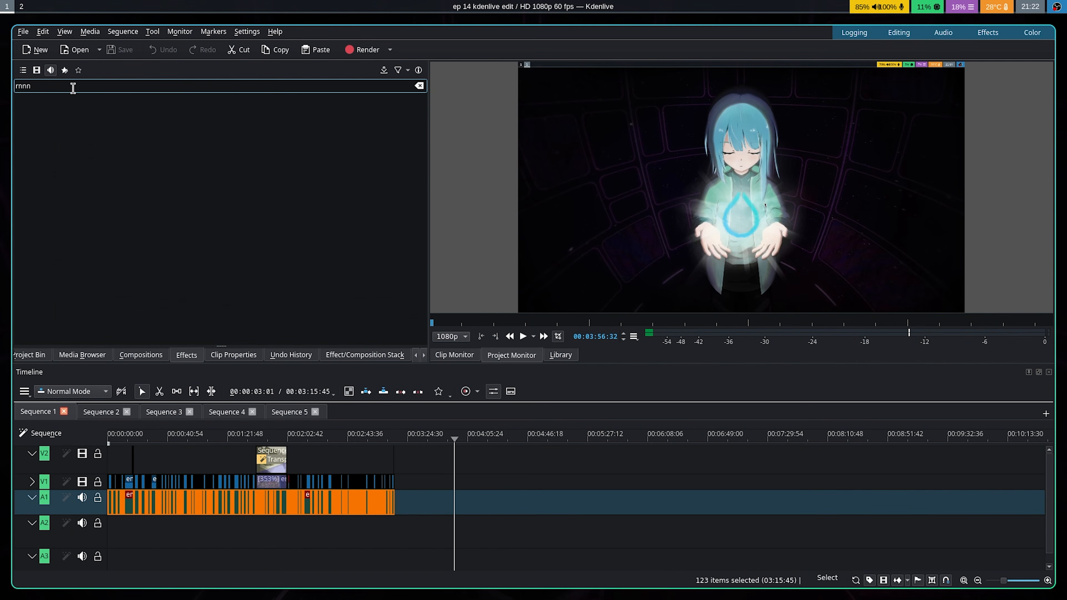
pyautogui.press('BackSpace')
pyautogui.press('BackSpace')
pyautogui.press('BackSpace')
pyautogui.press('BackSpace')
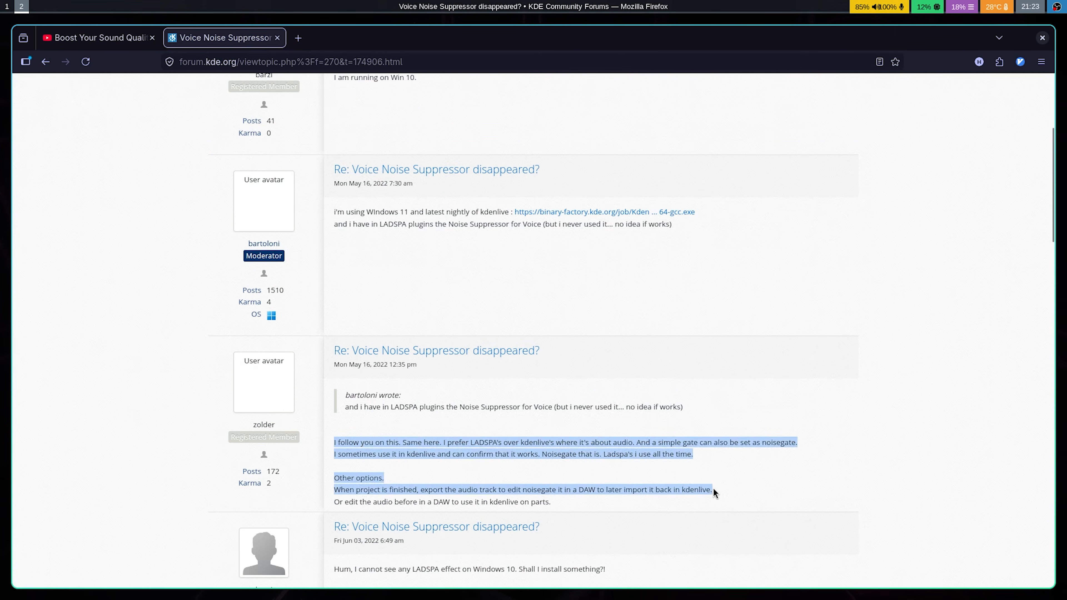
pyautogui.moveTo(354, 467); pyautogui.dragTo(403, 468)
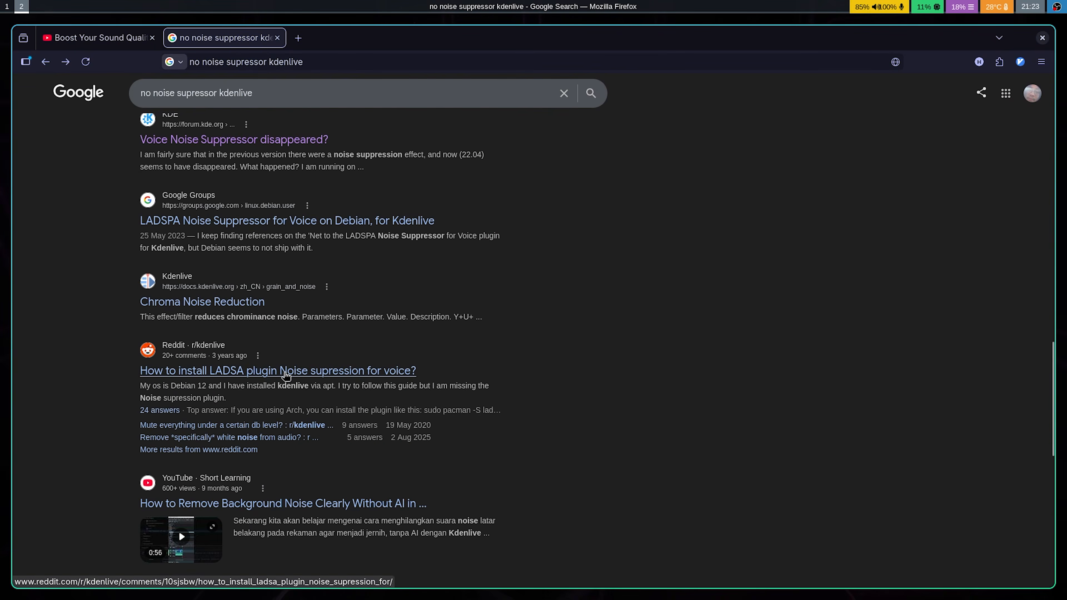
# Step: Open the Reddit thread on installing the noise suppression plugin and copy the command sudo pacman -S ladspa noise-suppression-for-voice
pyautogui.click(283, 374)
pyautogui.scroll(-4, 405, 428)
pyautogui.tripleClick(34, 366)
pyautogui.hotkey('ctrl', 'c')
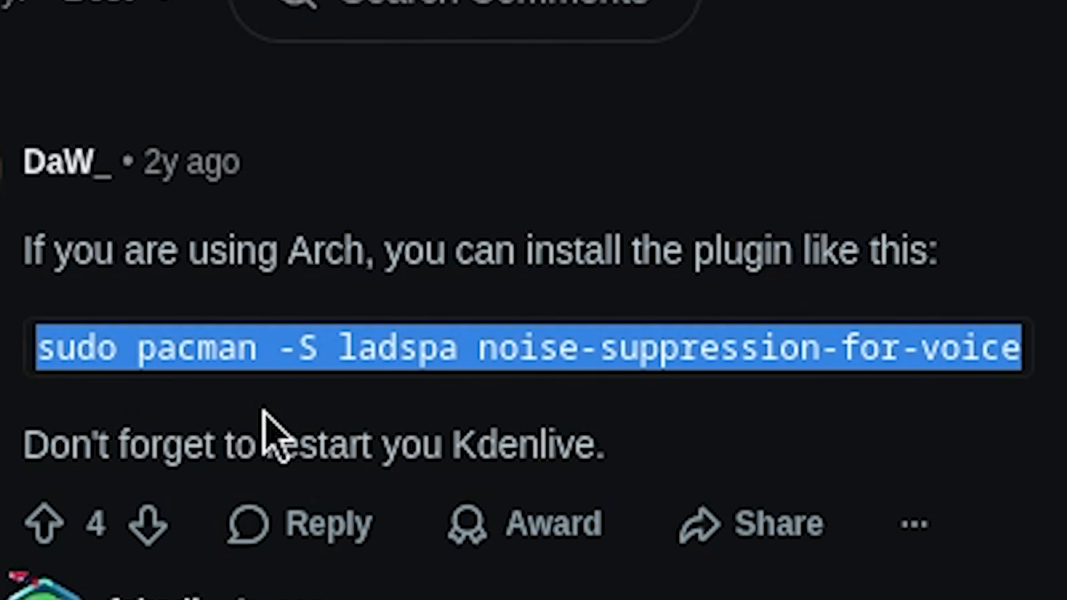
# Step: Run the copied sudo pacman -S ladspa noise-suppression-for-voice command in a new terminal and accept the installation
pyautogui.press('super+Return')
pyautogui.hotkey('ctrl', 'shift', 'v')
pyautogui.press('Return')
pyautogui.press('Return')
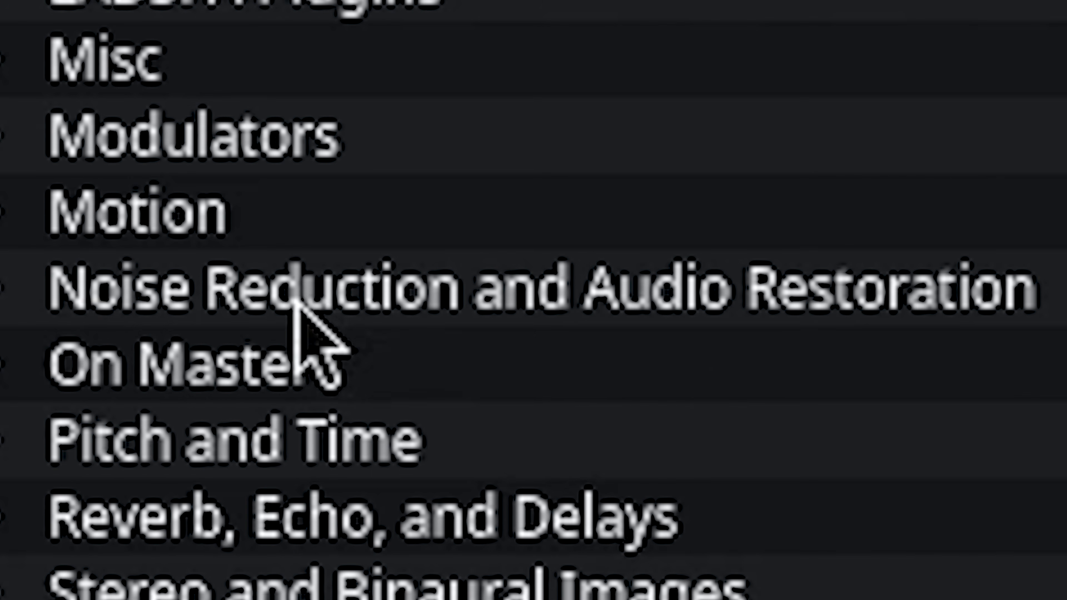
# Step: Apply Noise Suppressor for Voice from the Noise Reduction and Audio Restoration effects to track A1
pyautogui.click(14, 291)
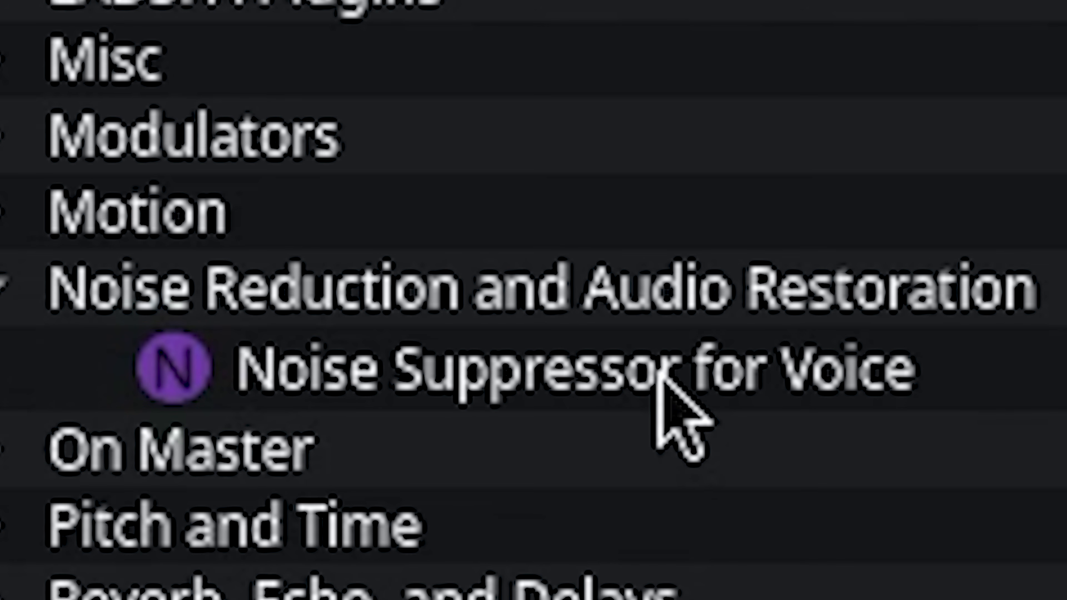
pyautogui.click(664, 377)
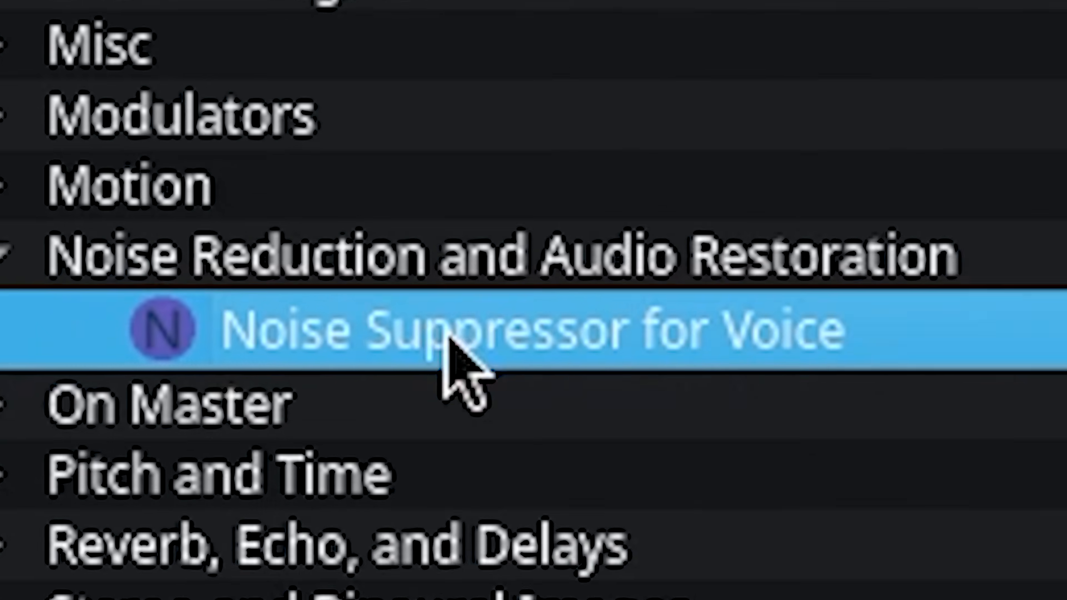
pyautogui.moveTo(446, 336); pyautogui.dragTo(99, 460)
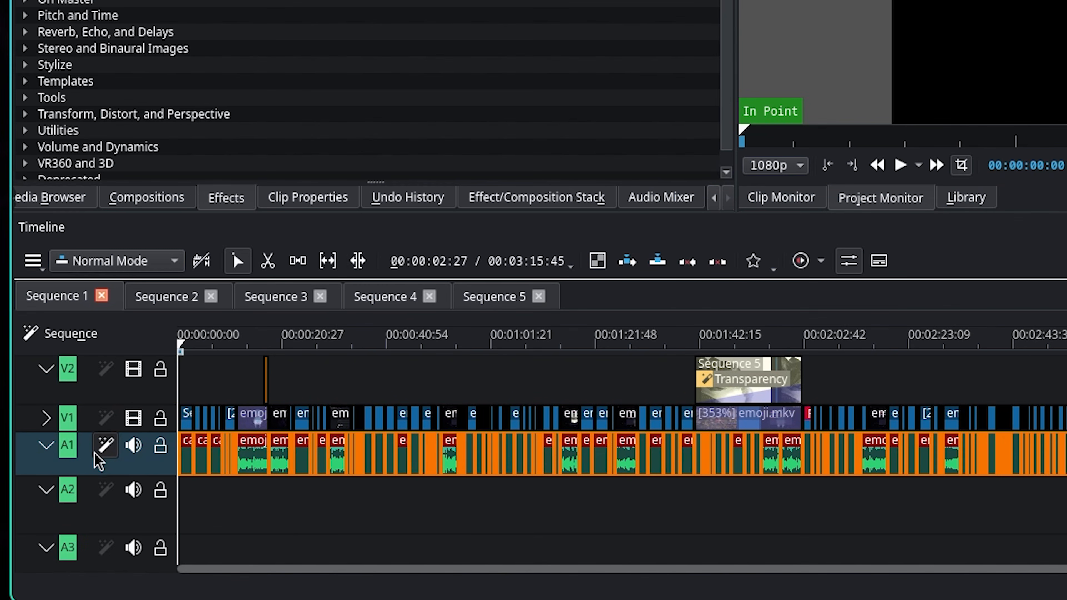
pyautogui.click(291, 522)
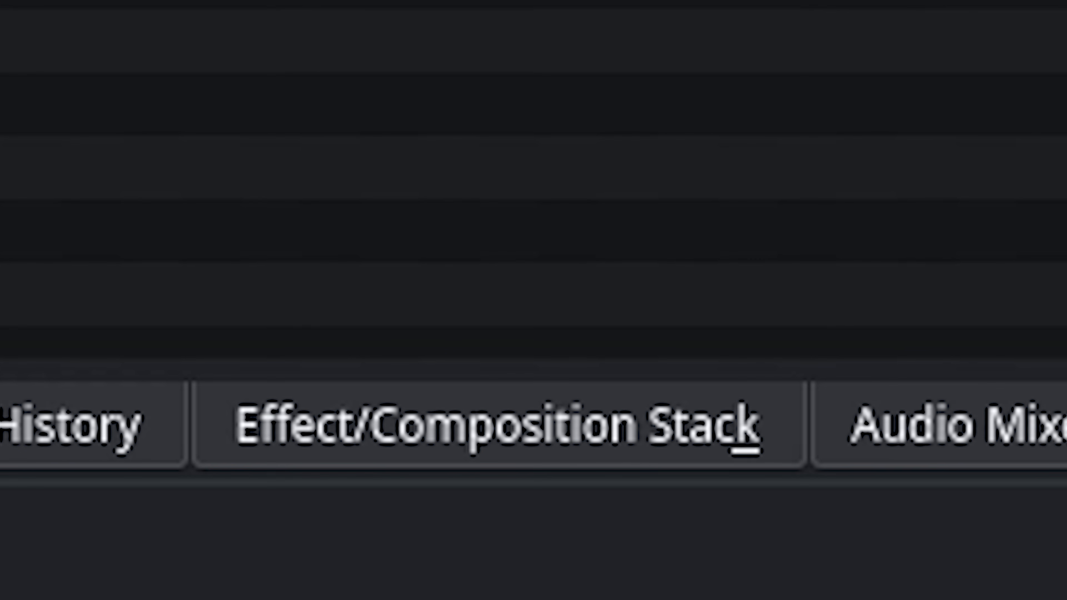
# Step: Raise the VAD Threshold of track A1's Noise Suppressor for Voice effect to near its maximum
pyautogui.click(499, 427)
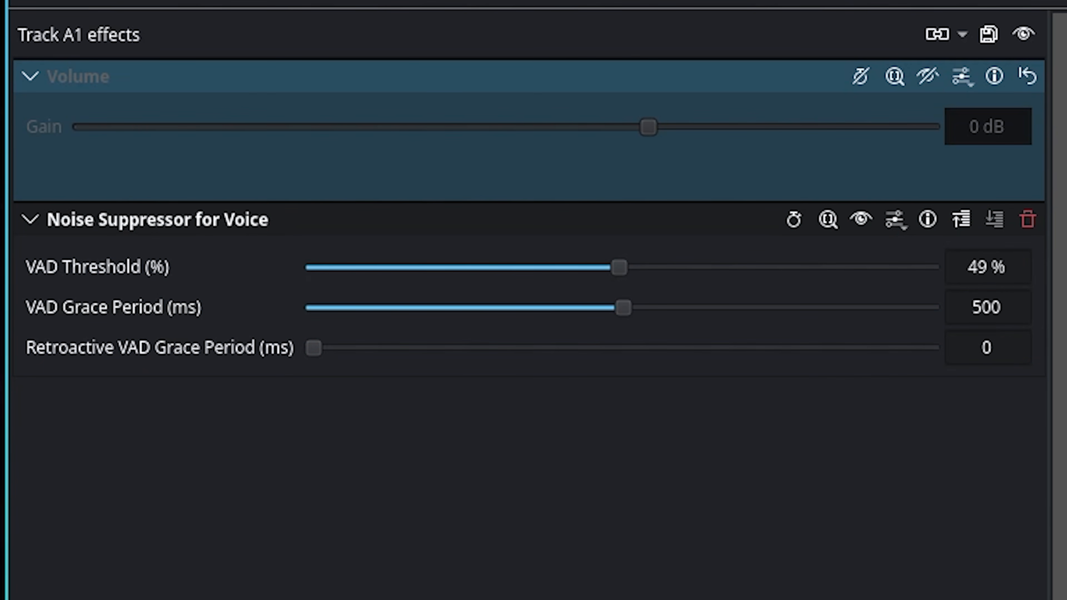
pyautogui.click(430, 269)
pyautogui.click(830, 269)
pyautogui.moveTo(835, 271); pyautogui.dragTo(937, 269)
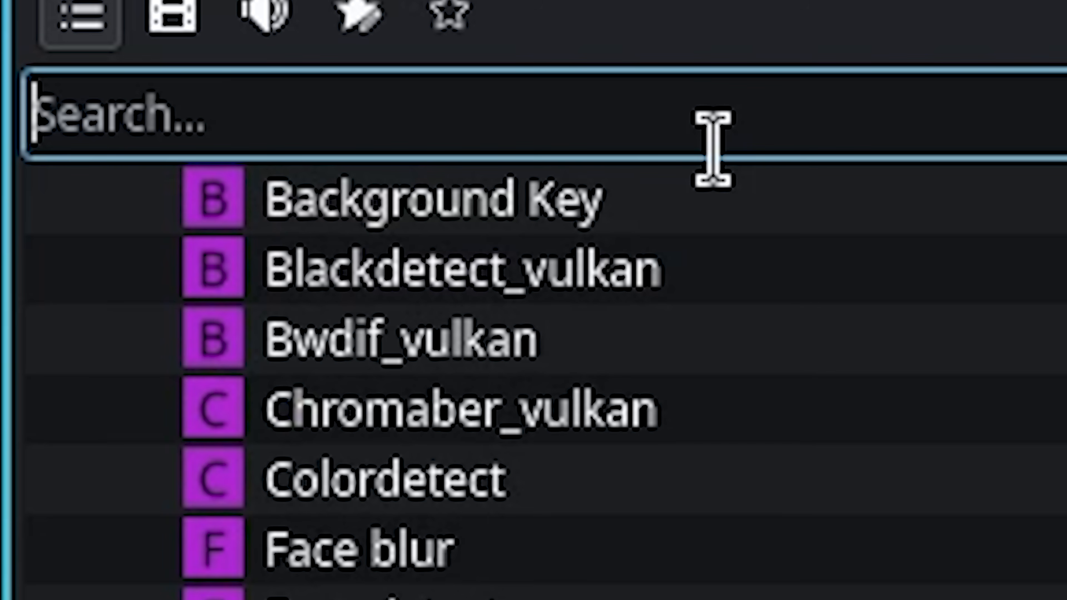
# Step: Search the effects for "compress" and apply Compressor/Expander to track A1
pyautogui.write('comp')
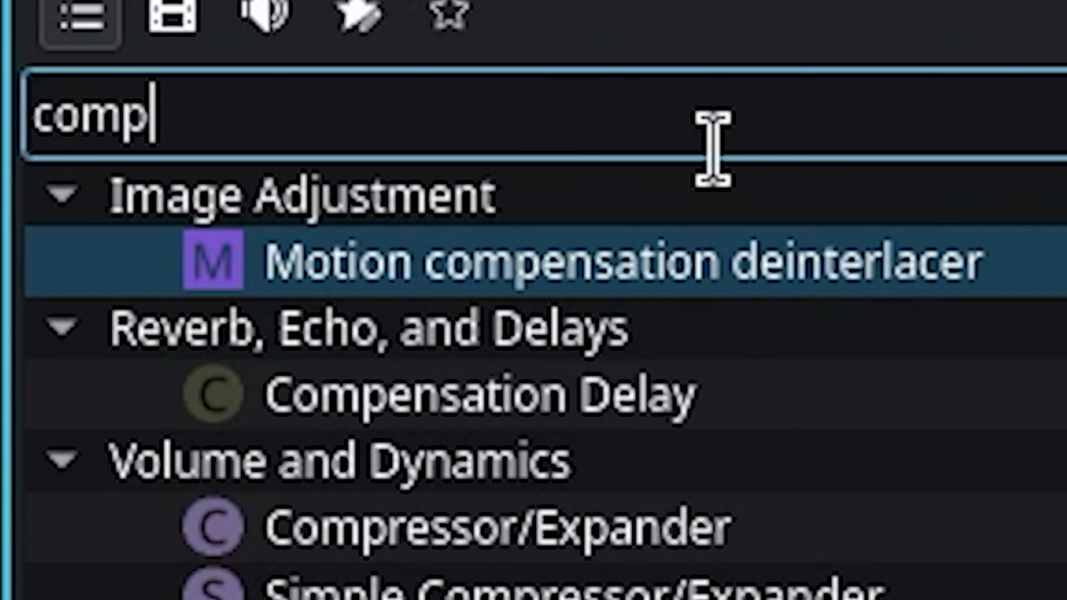
pyautogui.write('ress')
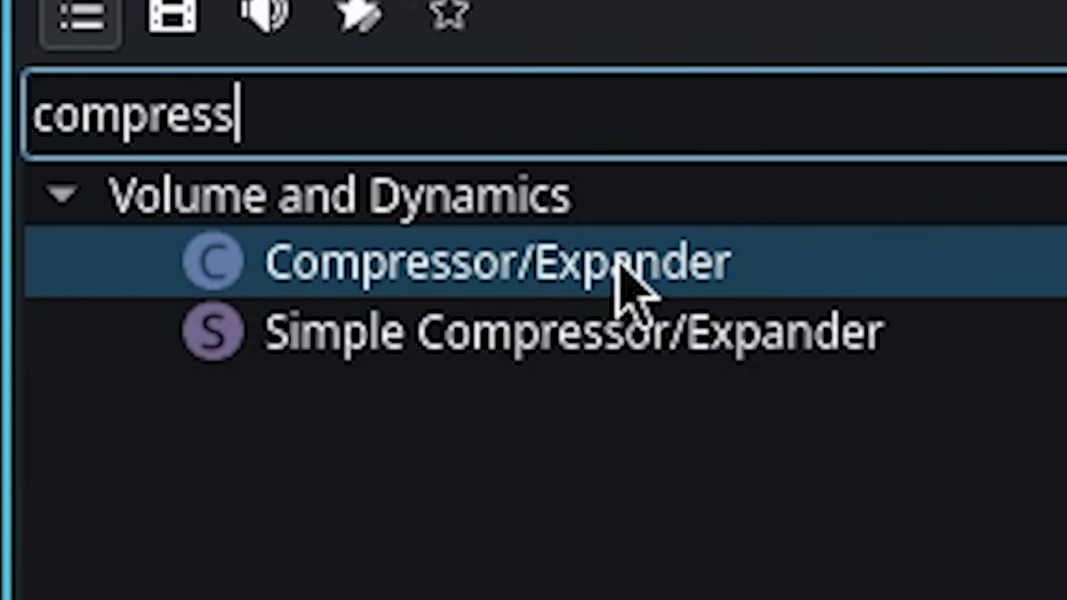
pyautogui.moveTo(701, 289); pyautogui.dragTo(190, 430)
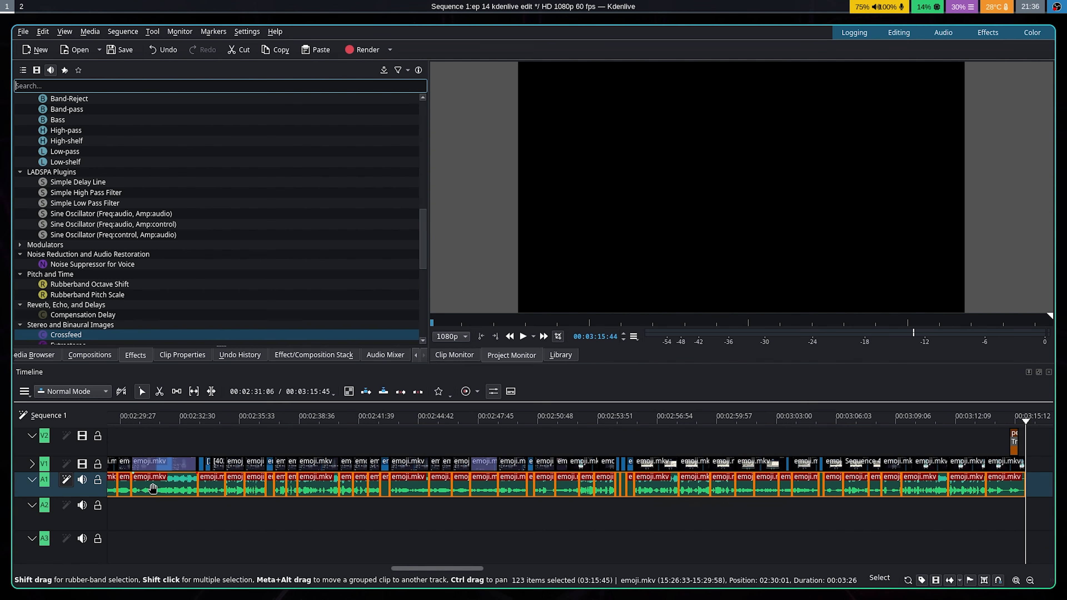
pyautogui.hscroll(5, 210, 500)
pyautogui.hscroll(-13, 290, 520)
pyautogui.scroll(-5, 296, 525)
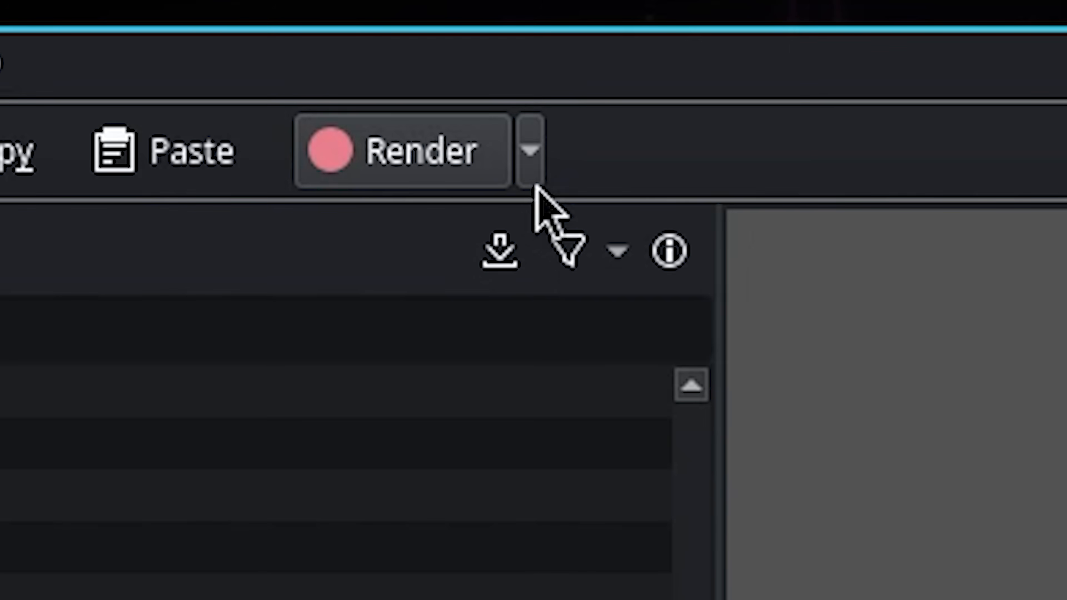
# Step: Open the render settings and choose the generic MP4-H264/AAC preset
pyautogui.click(390, 50)
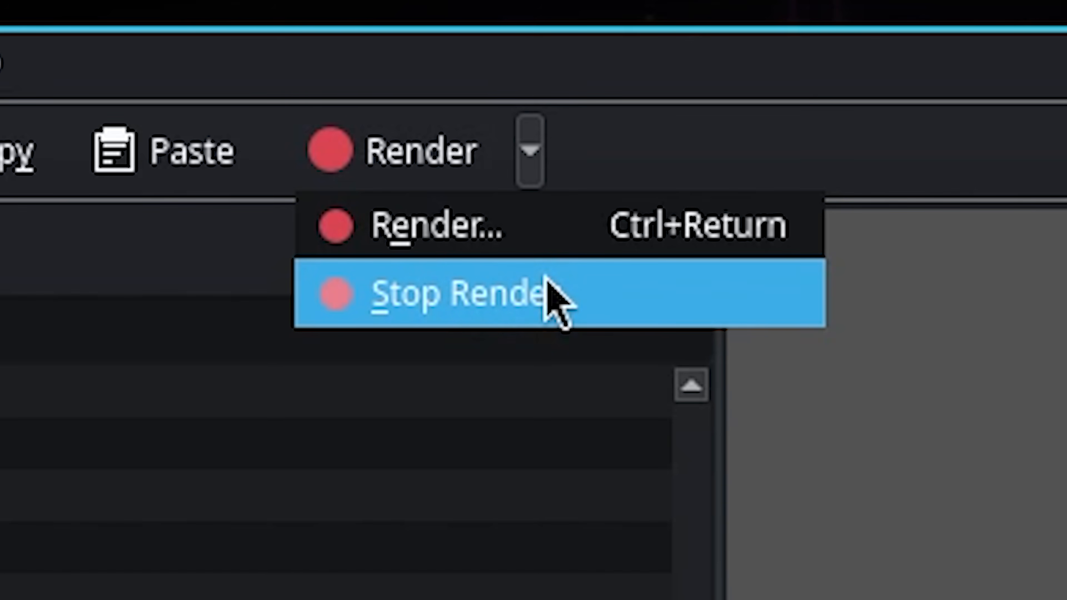
pyautogui.click(618, 231)
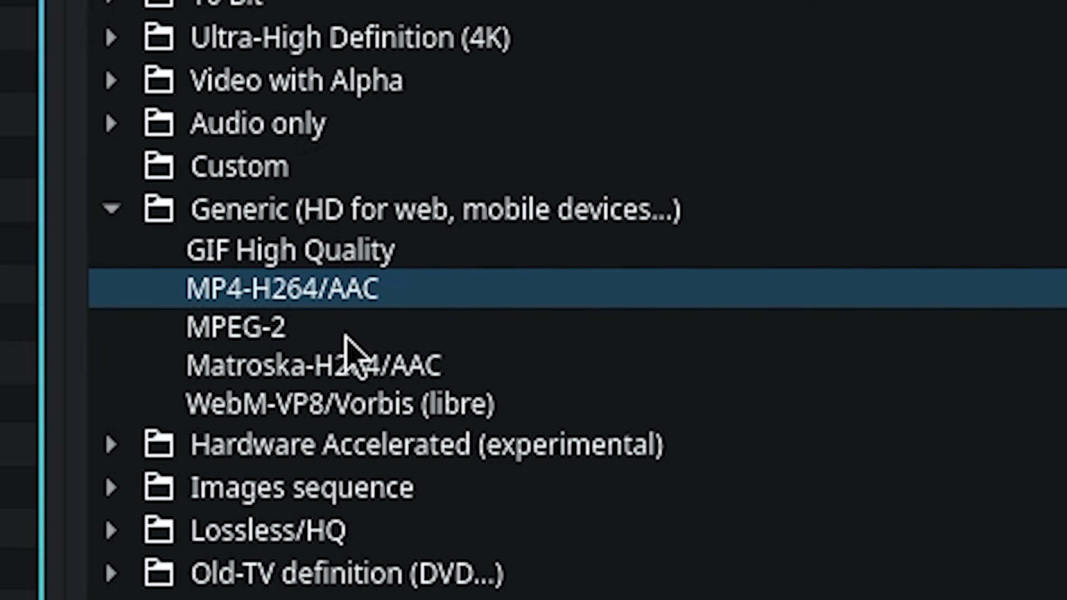
pyautogui.click(286, 214)
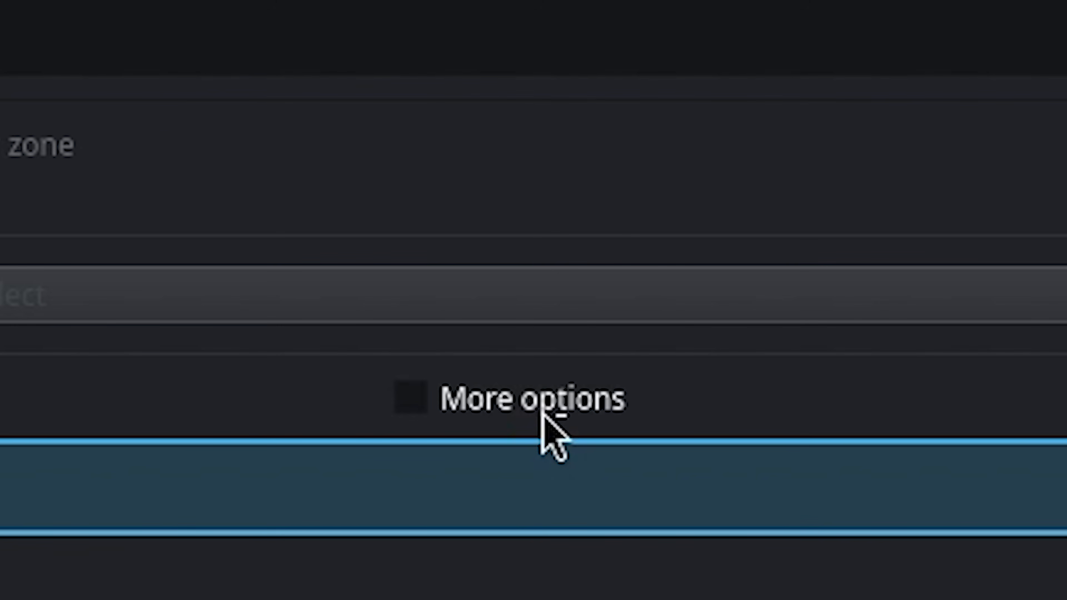
# Step: Show the additional render options and review the video interpolation choices, keeping Bilinear (good) and the MP4-H264/AAC preset
pyautogui.click(541, 414)
pyautogui.click(691, 76)
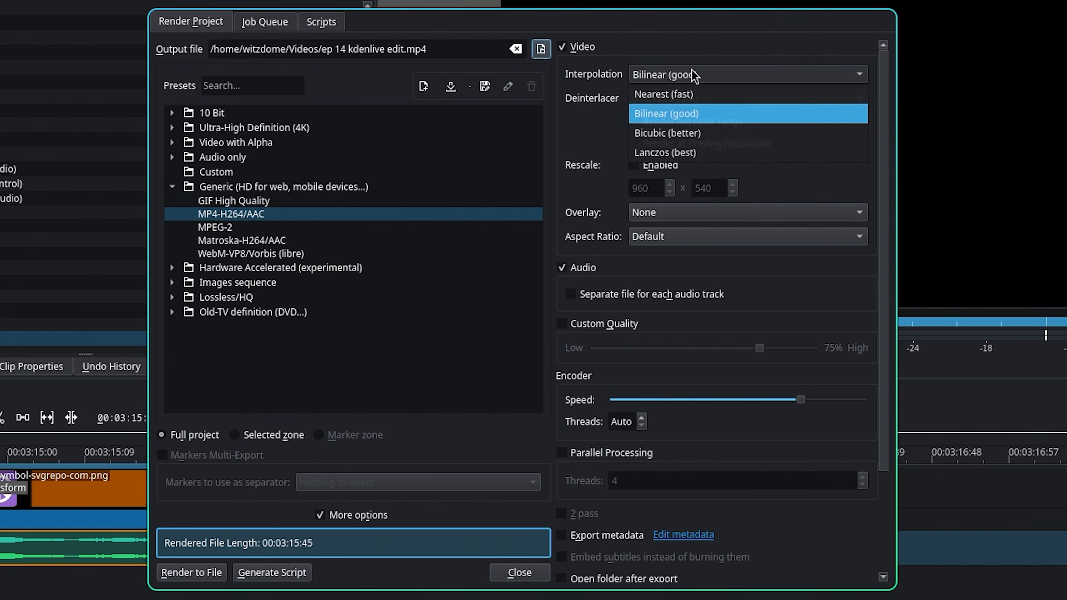
pyautogui.click(710, 80)
pyautogui.click(704, 103)
pyautogui.click(698, 115)
pyautogui.click(271, 214)
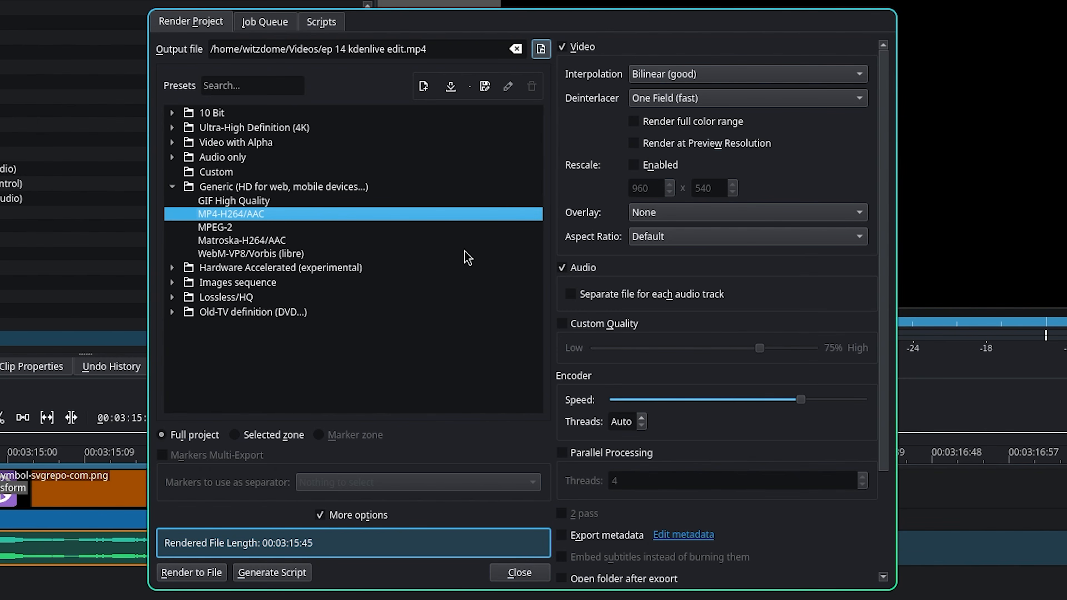
# Step: Set the render output location to the WitzdomeYT/15. kdenlive edit folder and start rendering to file without transcoding the clips
pyautogui.click(503, 52)
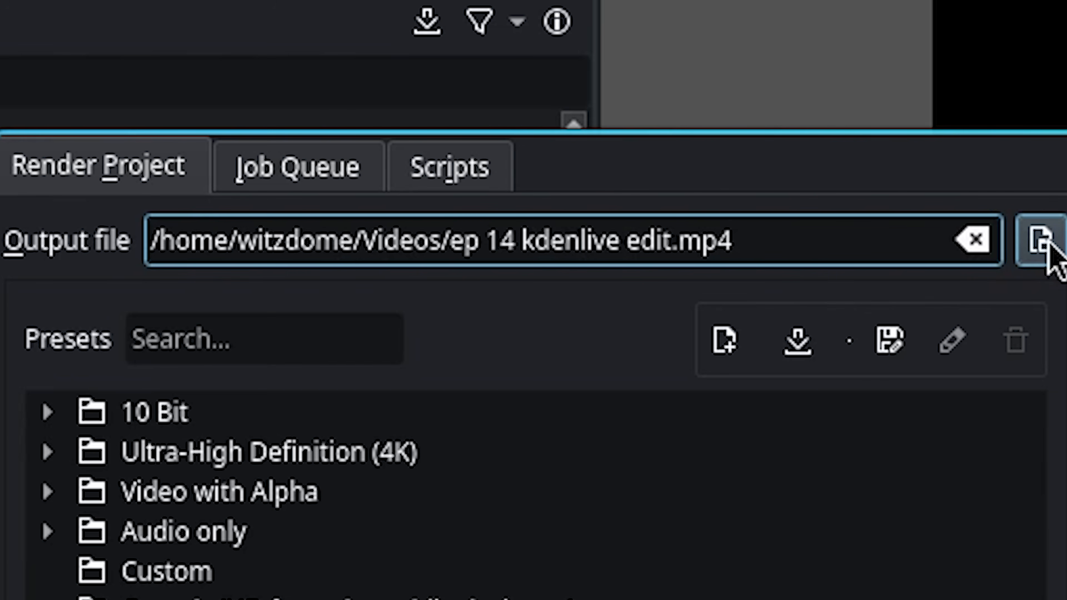
pyautogui.click(1046, 246)
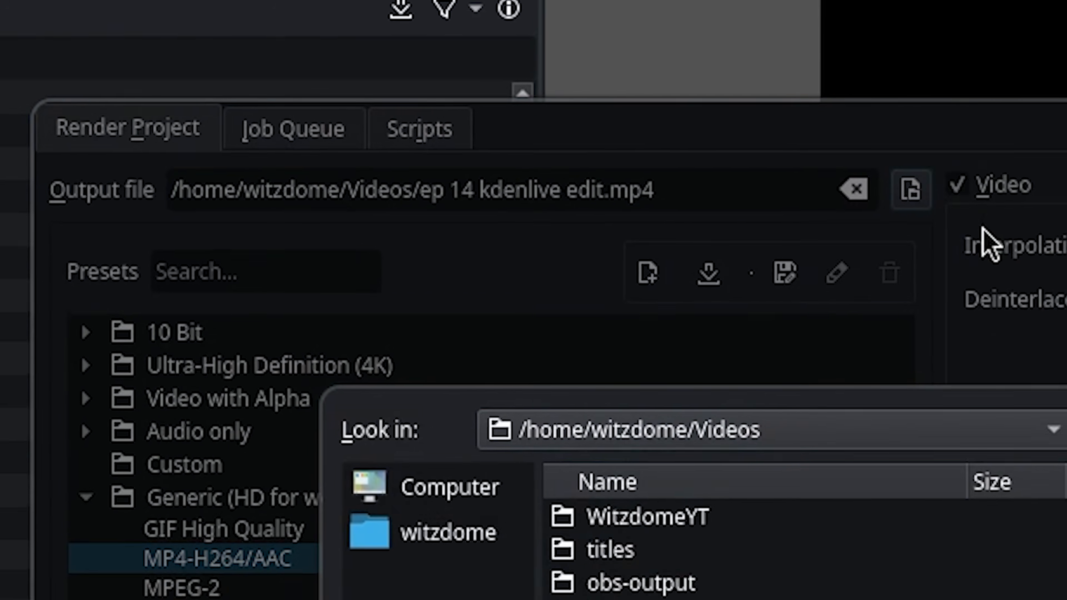
pyautogui.doubleClick(771, 599)
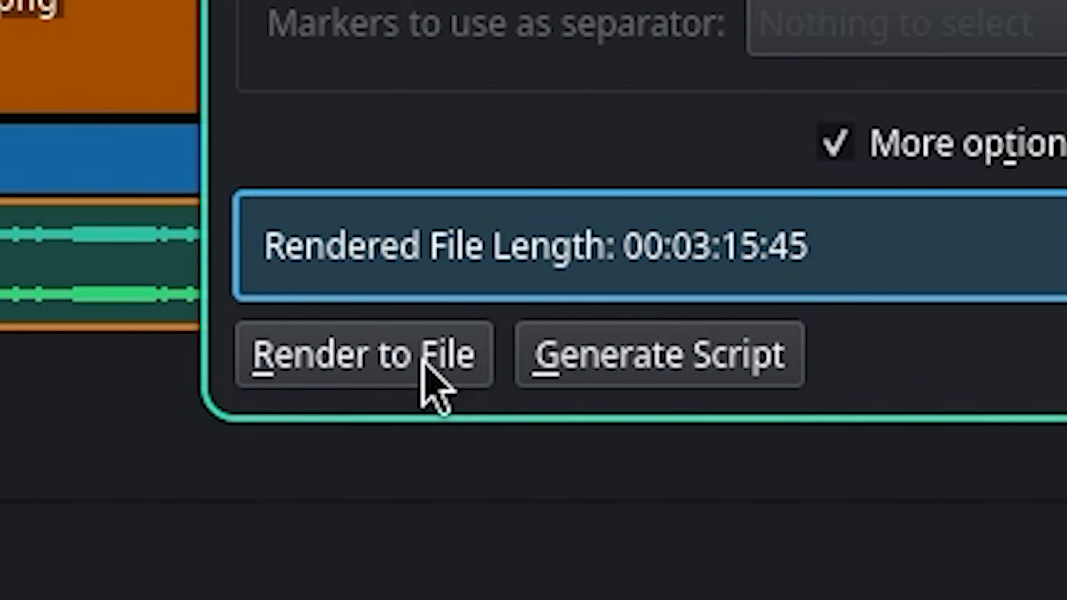
pyautogui.click(387, 363)
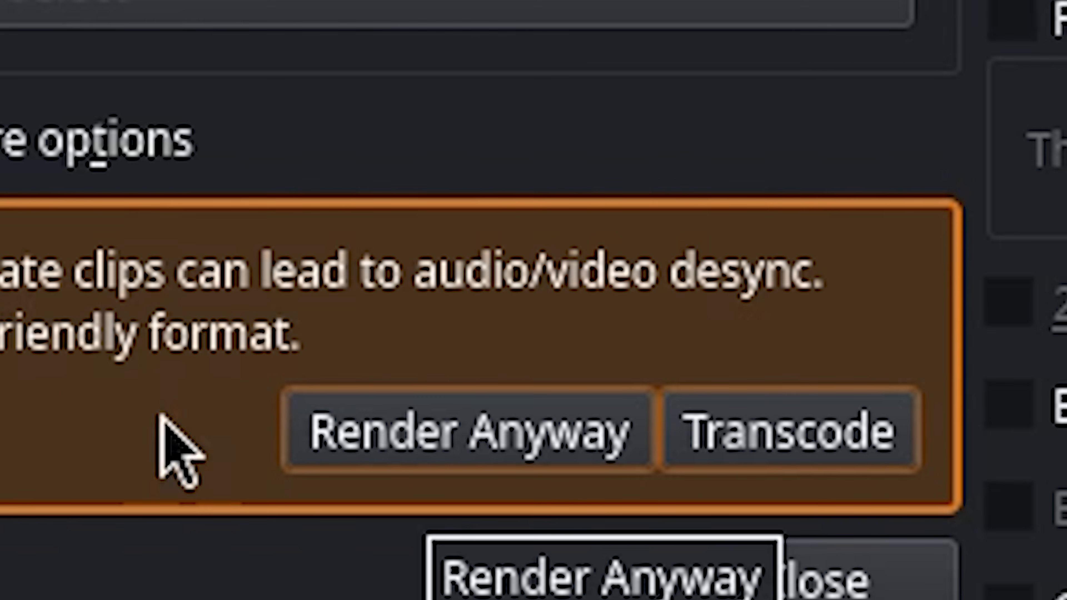
pyautogui.click(756, 360)
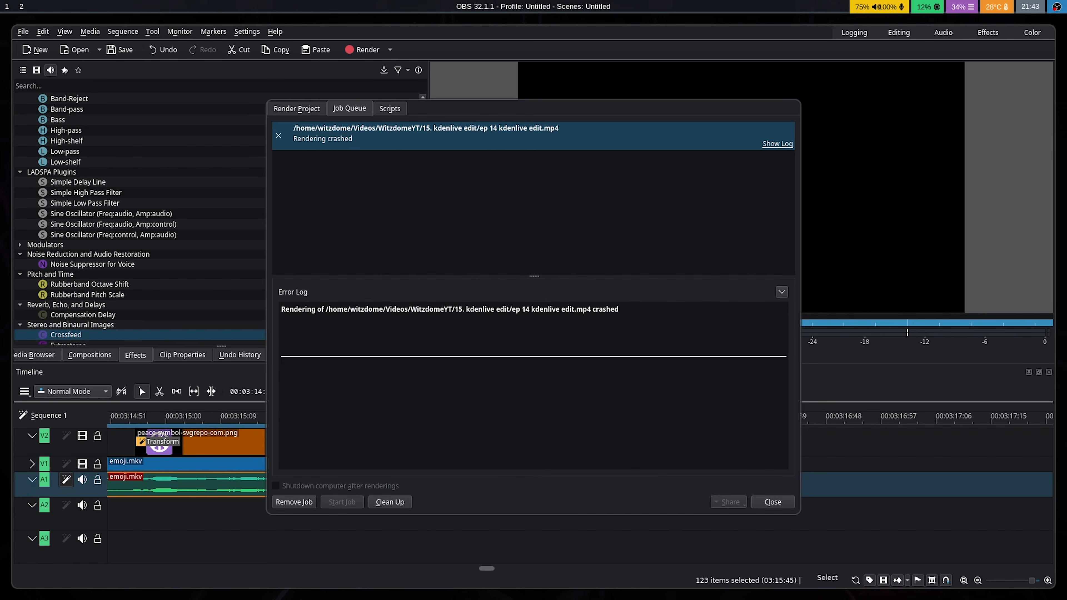
# Step: In the file manager, open ep 14 kdenlive edit.mp4 from WitzdomeYT/15. kdenlive edit in VLC, then pause playback
pyautogui.click(369, 477)
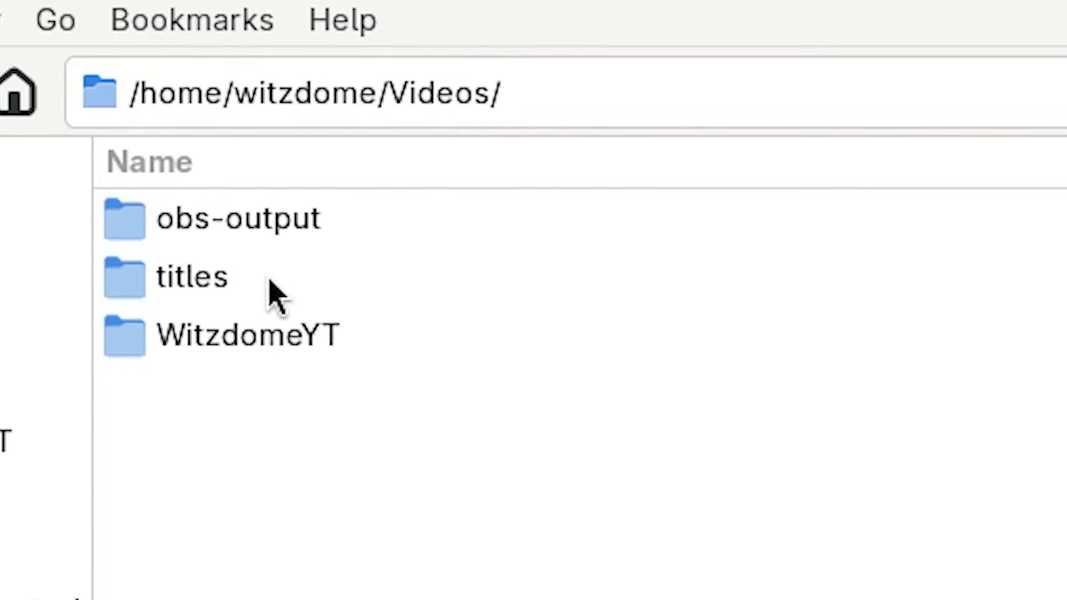
pyautogui.doubleClick(302, 322)
pyautogui.doubleClick(312, 232)
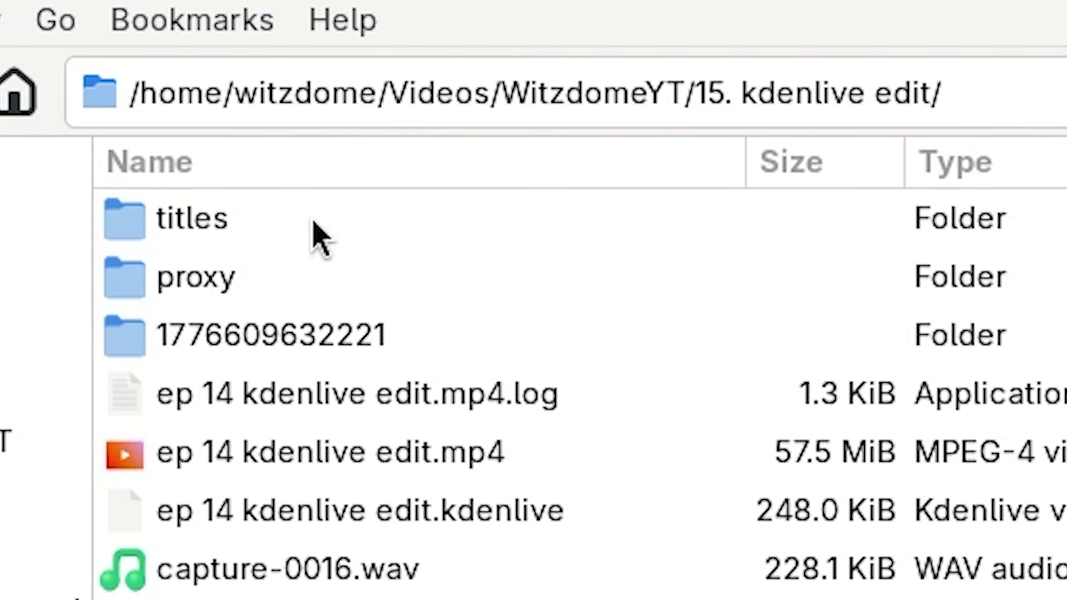
pyautogui.click(390, 429)
pyautogui.doubleClick(422, 455)
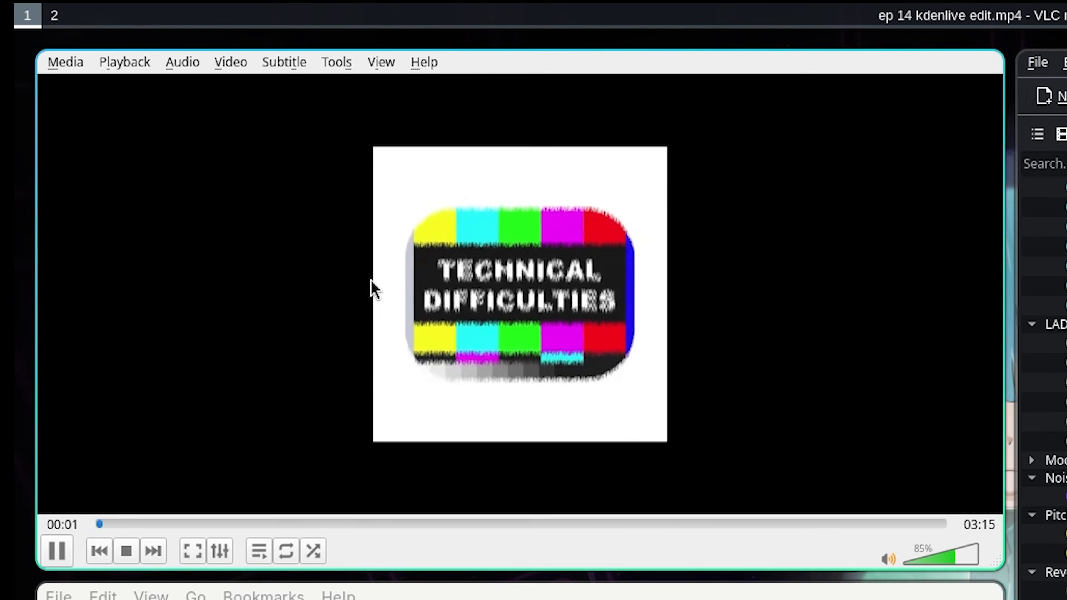
pyautogui.press('space')
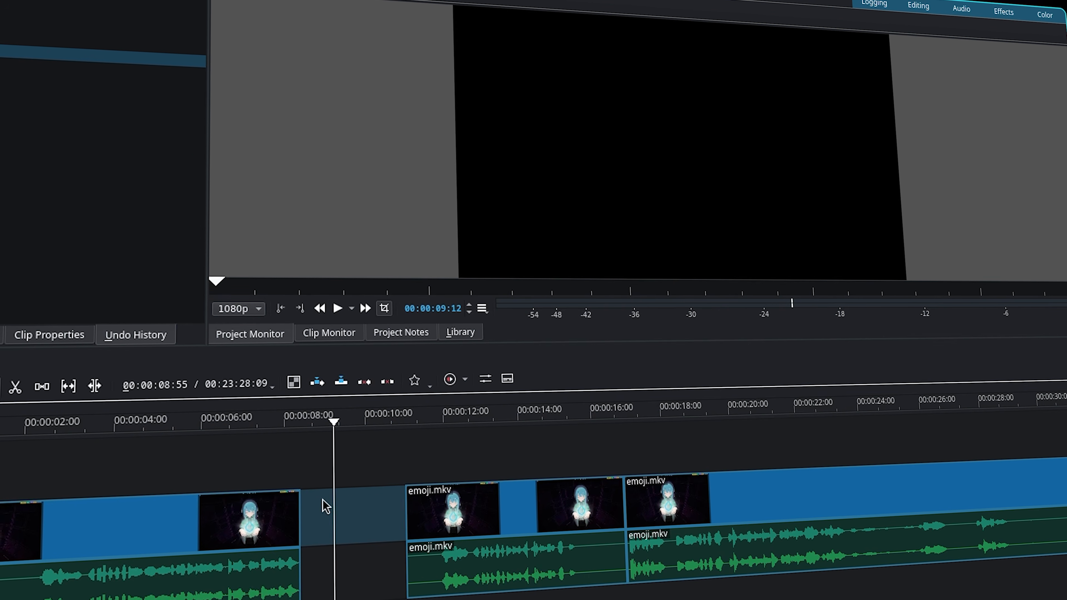
# Step: Open the keyboard shortcut configuration and look up the "resize" shortcuts for Resize Item End and Resize Item Start
pyautogui.click(356, 524)
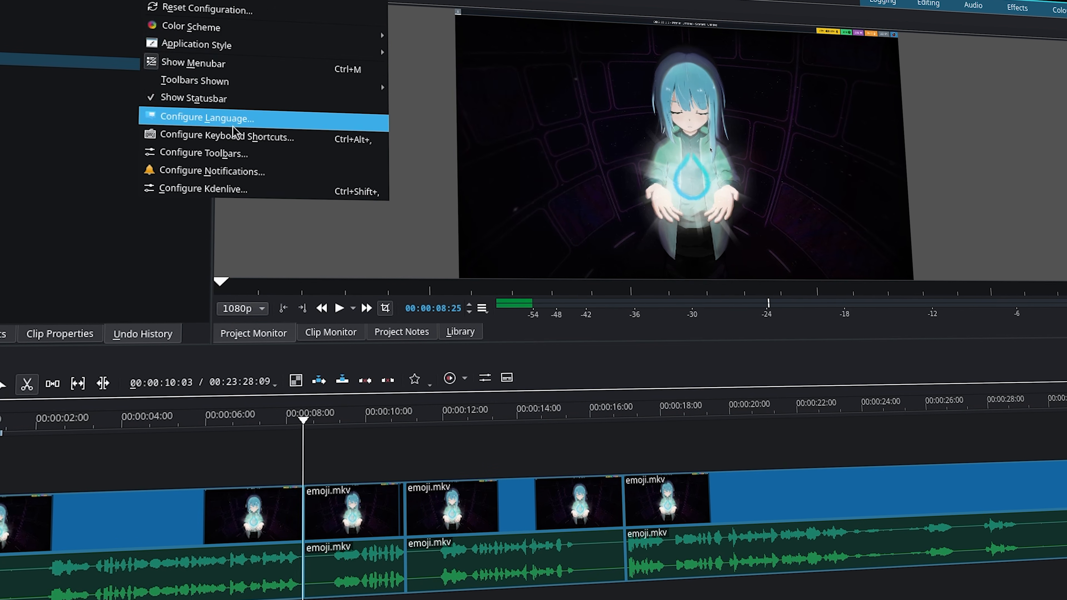
pyautogui.click(239, 133)
pyautogui.write('resize')
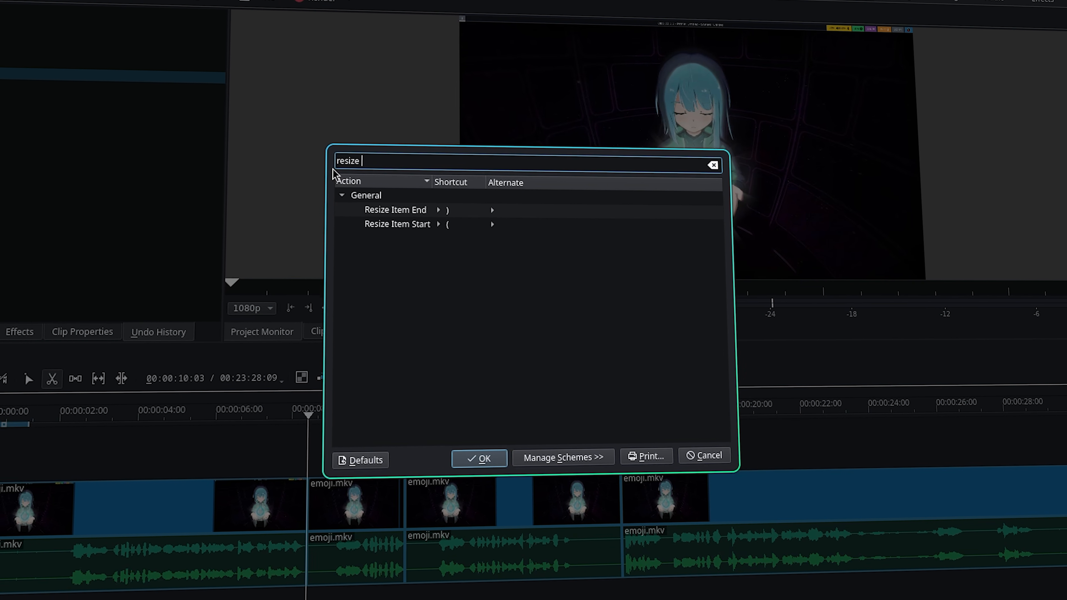
pyautogui.click(395, 209)
pyautogui.click(397, 271)
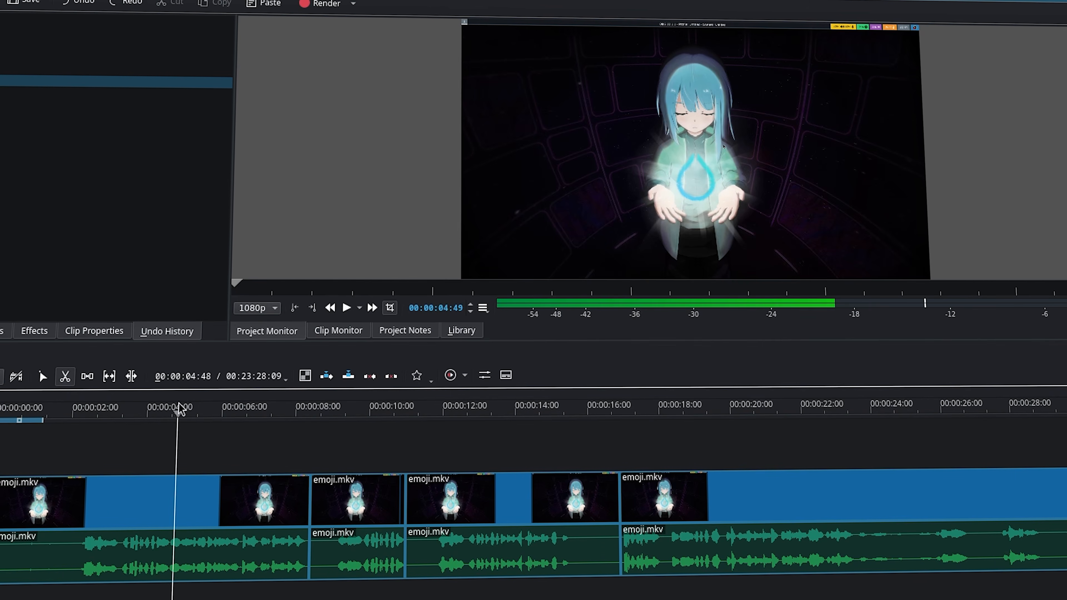
# Step: Select the Ripple tool and undo the cuts in the emoji.mkv clip back to its insertion
pyautogui.moveTo(180, 407); pyautogui.dragTo(553, 410)
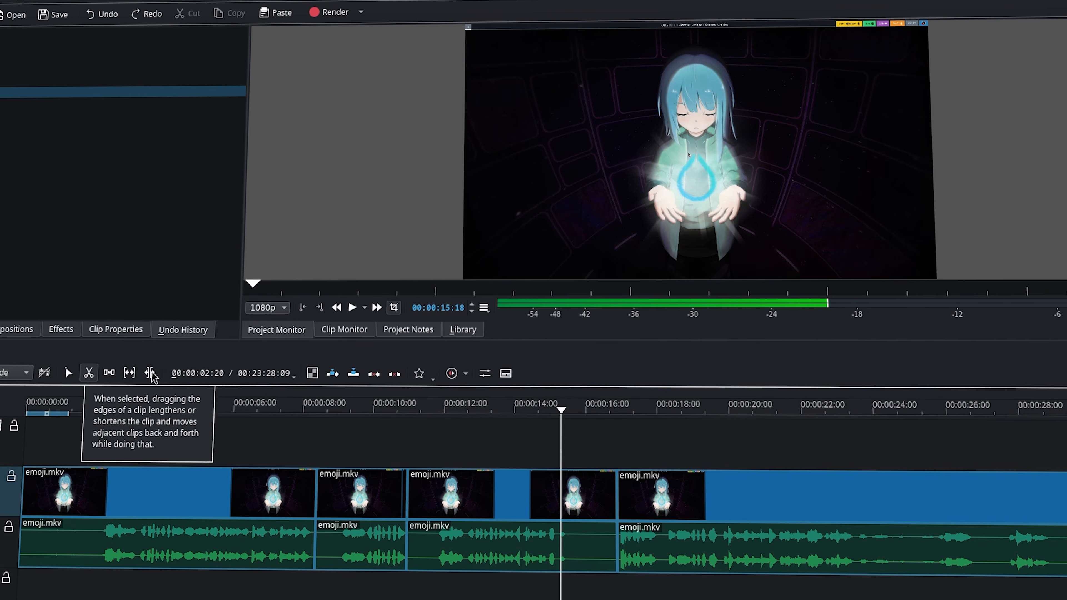
pyautogui.click(152, 372)
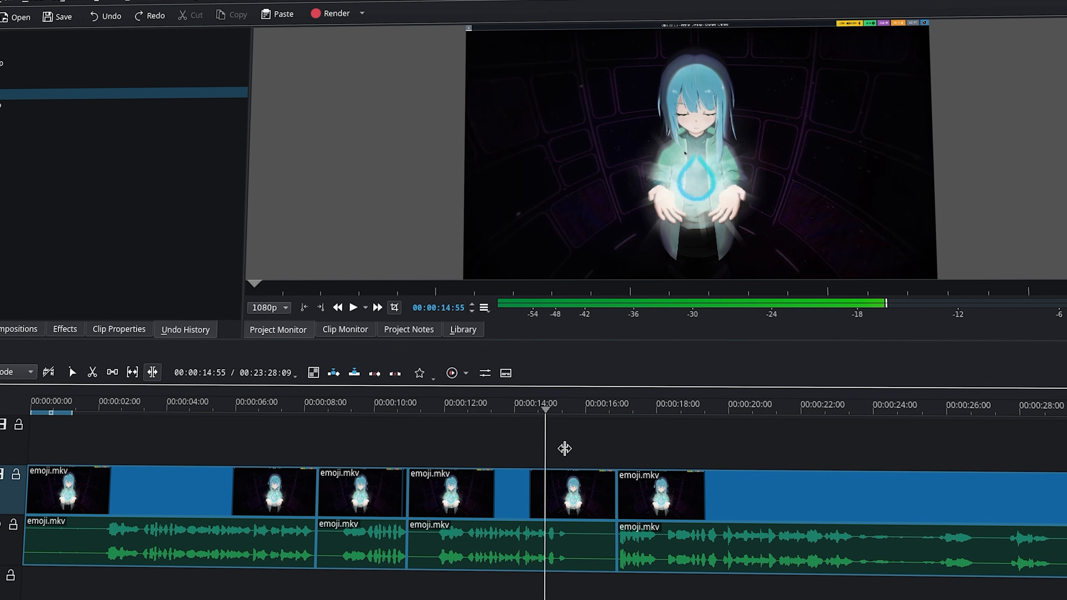
pyautogui.hotkey('ctrl', 'z')
pyautogui.hotkey('ctrl', 'z')
pyautogui.hotkey('ctrl', 'z')
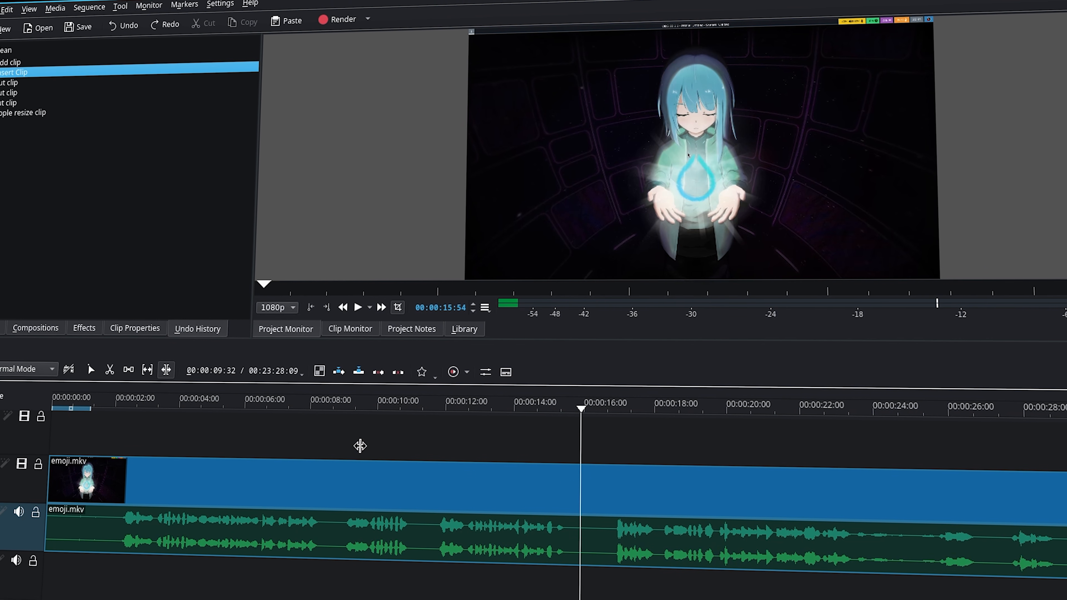
# Step: Try the Slip tool on the emoji.mkv clip and ripple-trim the silence at its start
pyautogui.click(157, 370)
pyautogui.click(490, 502)
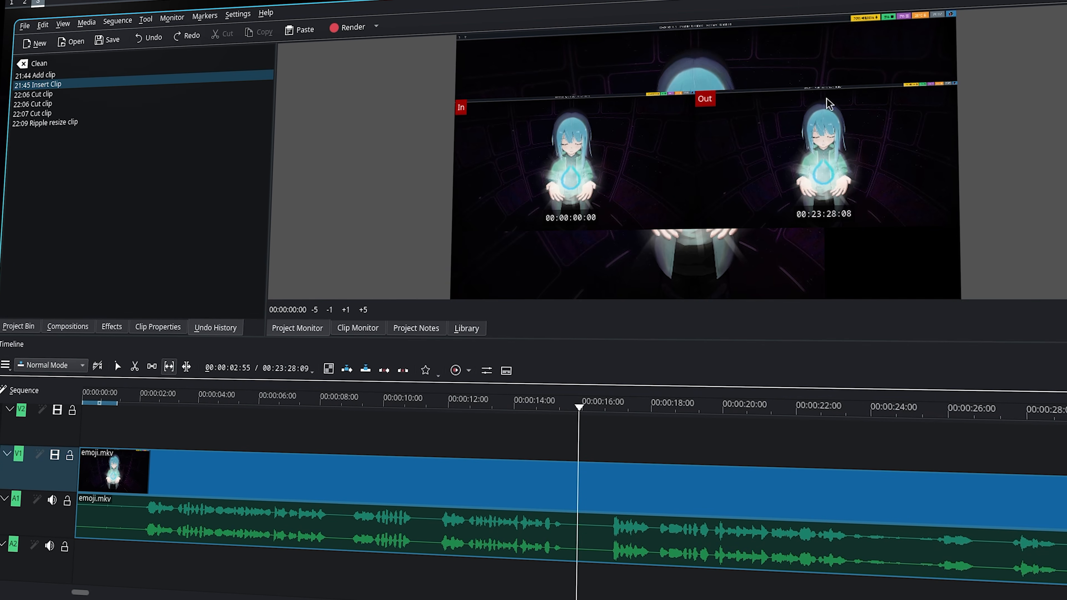
pyautogui.press('space')
pyautogui.press('Home')
pyautogui.press('s')
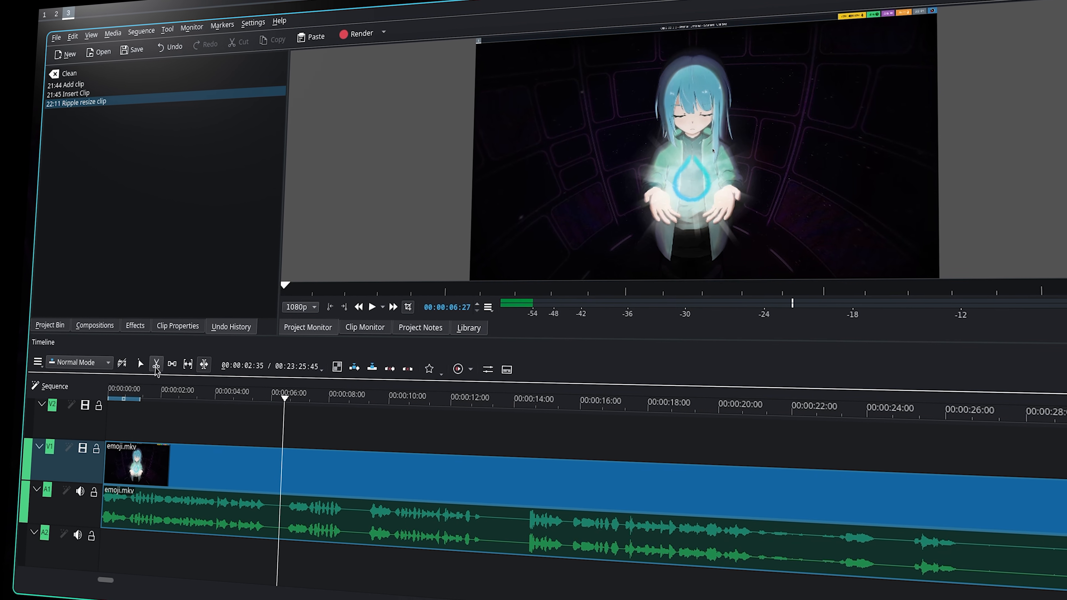
# Step: In the keyboard shortcut configuration, assign S to Cut Clip and V to the Selection Tool
pyautogui.click(248, 20)
pyautogui.click(289, 163)
pyautogui.write('cut')
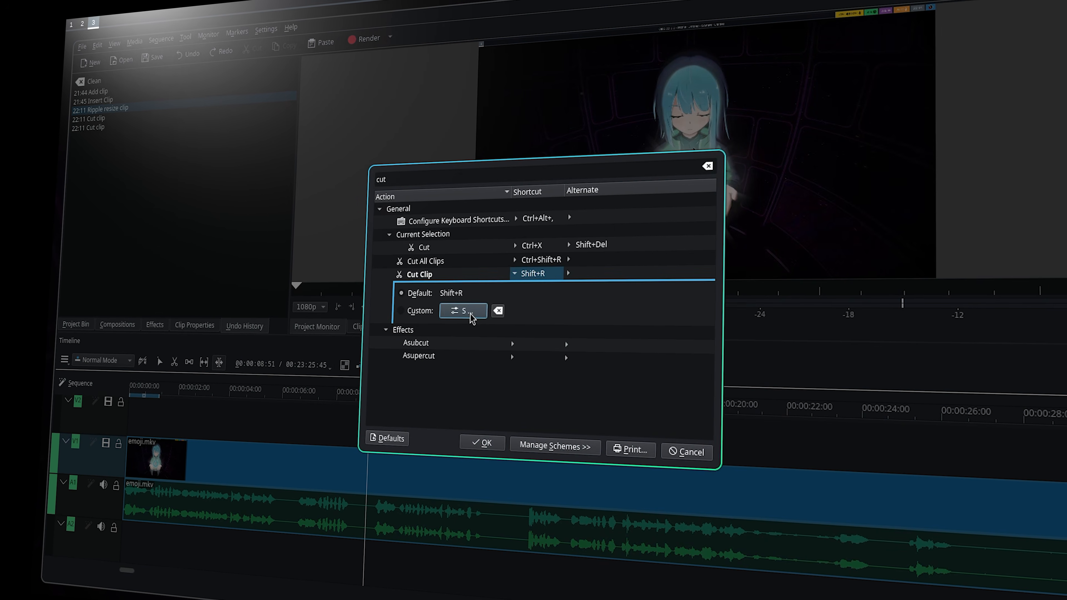
pyautogui.write('dekete')
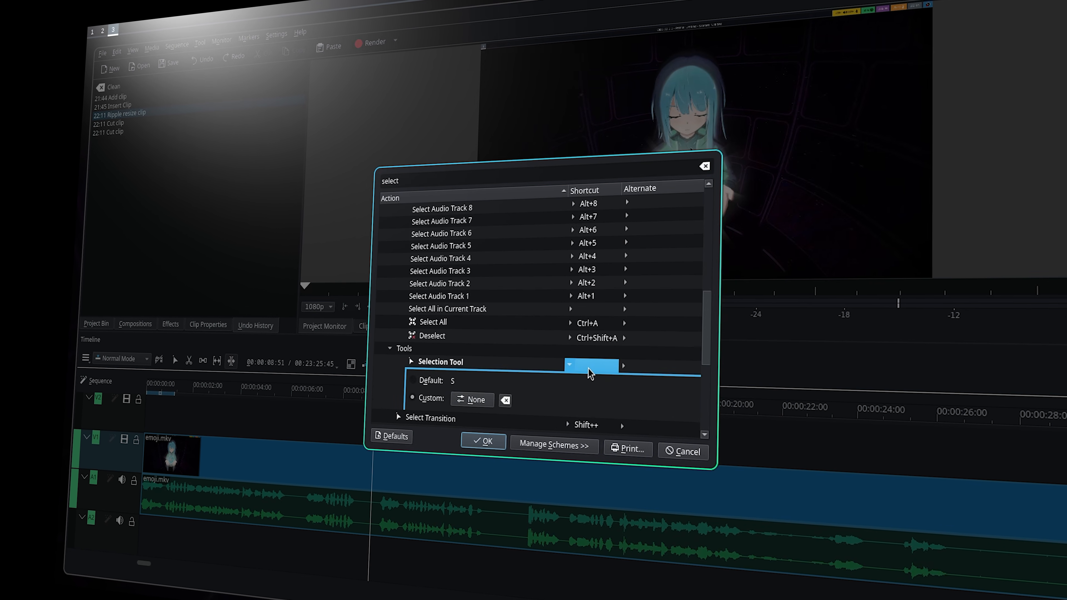
pyautogui.press('v')
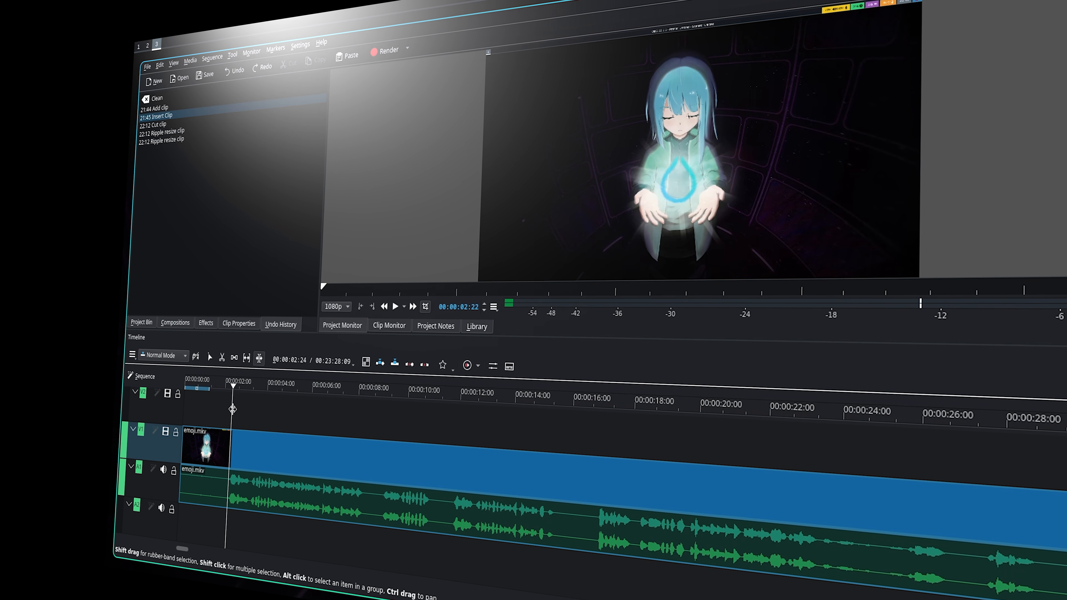
# Step: Ripple-trim the silent opening of emoji.mkv, then cut and trim away the pauses in roughly its first 12 seconds
pyautogui.scroll(-2, 233, 409)
pyautogui.press('(')
pyautogui.click(271, 414)
pyautogui.hotkey('shift', 'r')
pyautogui.click(371, 425)
pyautogui.press('(')
pyautogui.hotkey('shift', 'r')
pyautogui.click(397, 440)
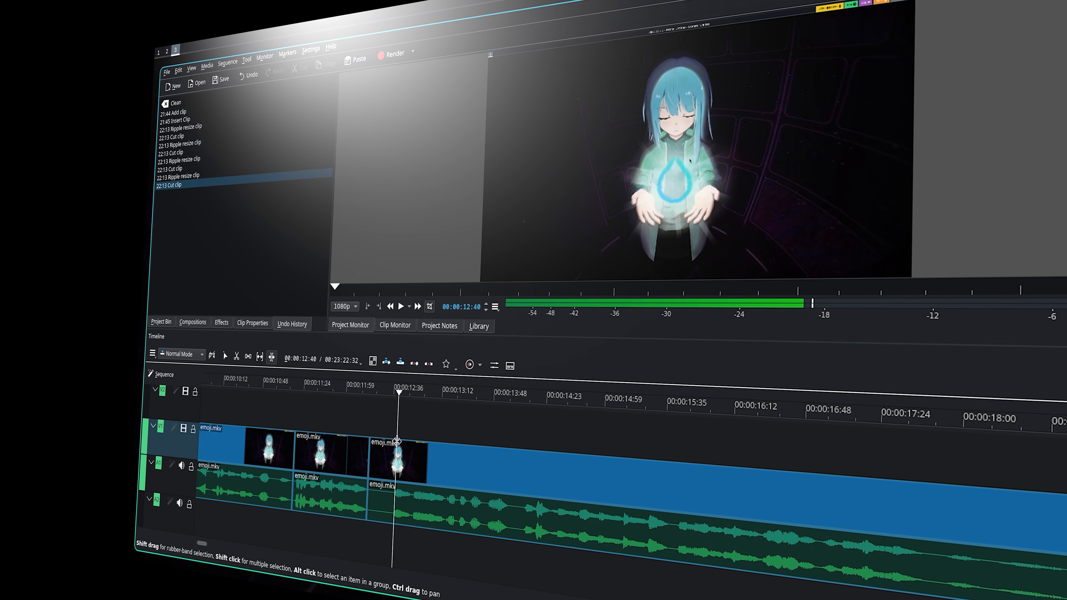
# Step: Cut emoji.mkv at the pauses between about 12 and 27 seconds and ripple-trim the silent parts
pyautogui.press('(')
pyautogui.scroll(-3, 469, 419)
pyautogui.hotkey('shift', 'r')
pyautogui.press('(')
pyautogui.hotkey('shift', 'r')
pyautogui.click(738, 489)
pyautogui.press('(')
pyautogui.click(537, 444)
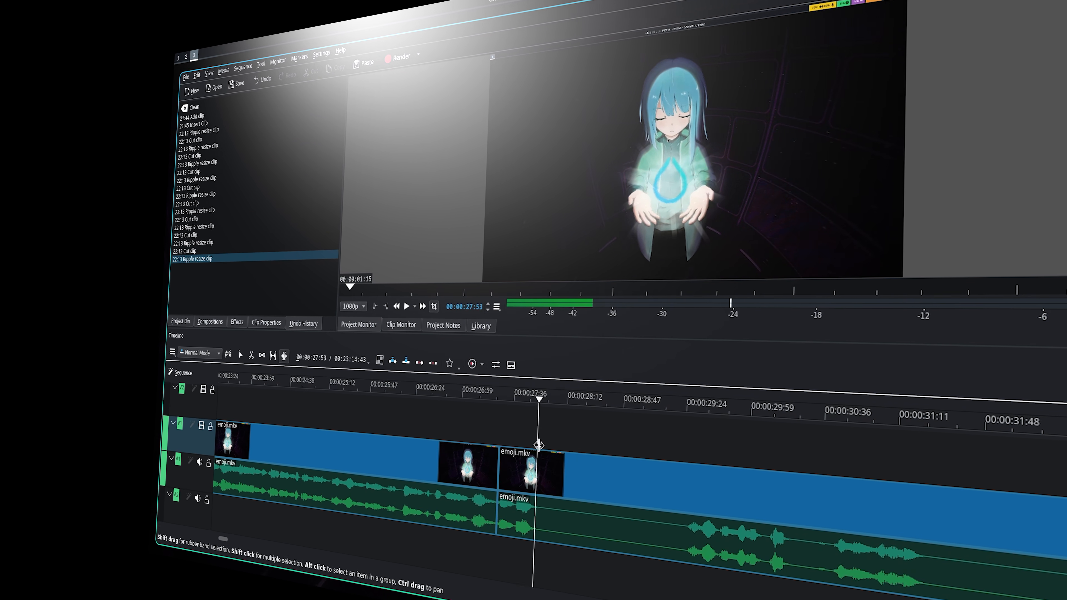
# Step: Undo the last ripple trim, then cut and ripple-trim the pauses in emoji.mkv from about 28 seconds to 1:06
pyautogui.hotkey('ctrl', 'z')
pyautogui.press('(')
pyautogui.click(643, 441)
pyautogui.hotkey('shift', 'r')
pyautogui.press('(')
pyautogui.click(712, 449)
pyautogui.scroll(-2, 565, 440)
pyautogui.click(565, 440)
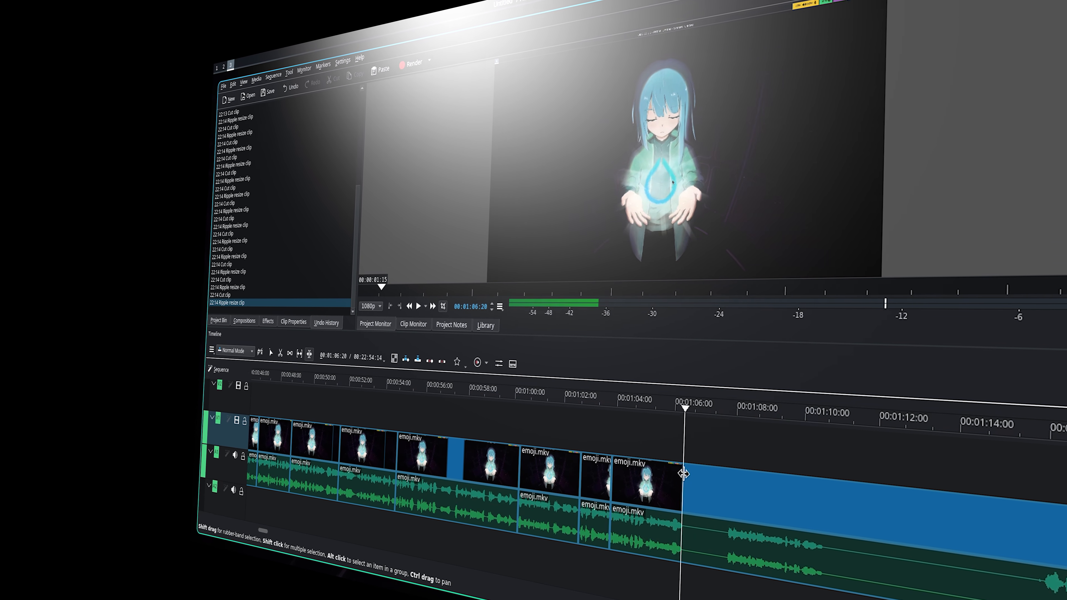